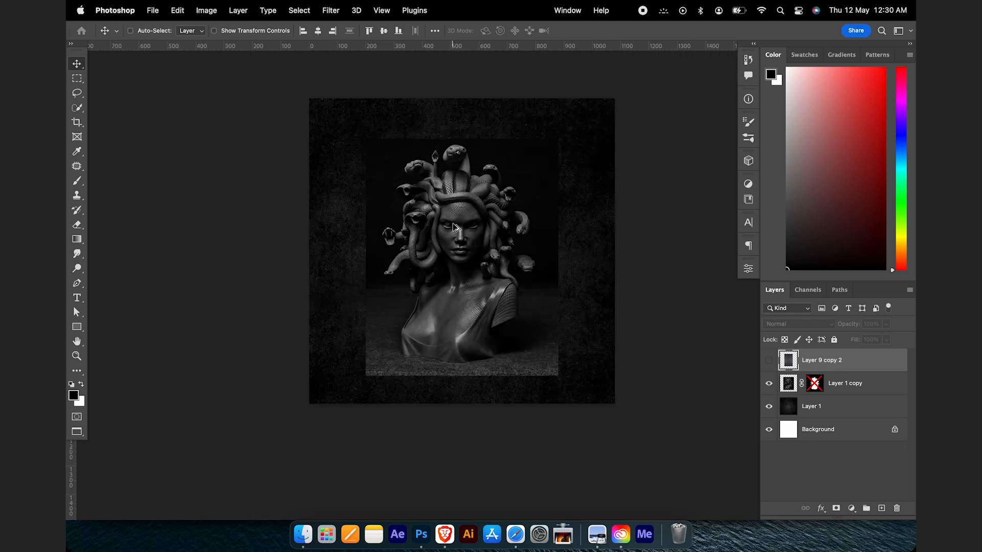
# Step: Compare the source images by hiding Layer 1 copy and showing the stone slab on Layer 9 copy 2
pyautogui.click(768, 385)
pyautogui.click(768, 384)
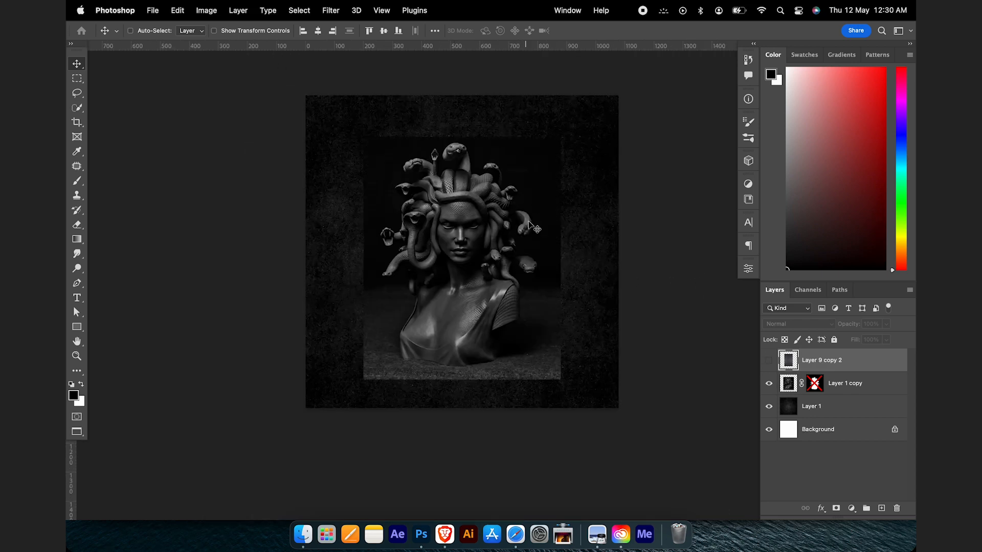
pyautogui.click(769, 385)
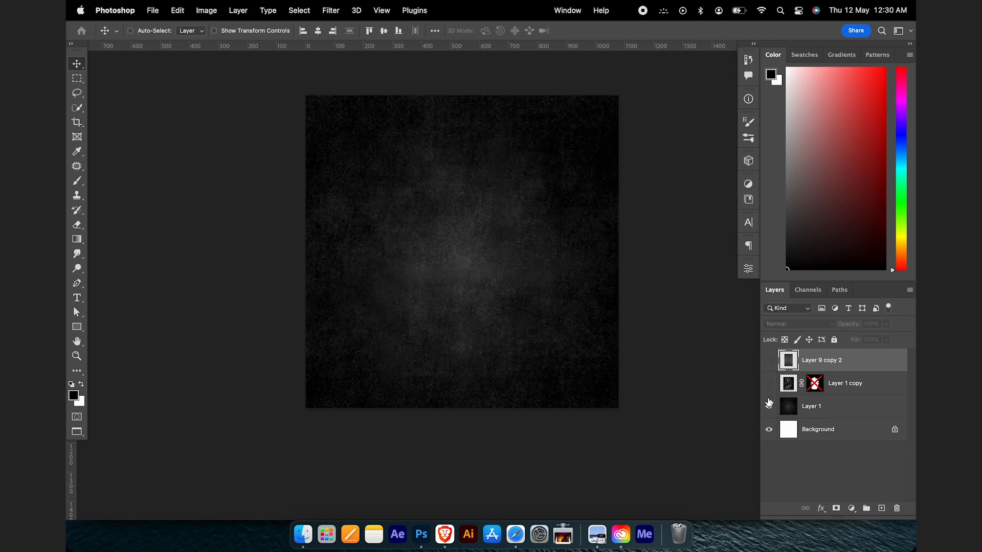
pyautogui.click(769, 362)
pyautogui.scroll(3, 436, 183)
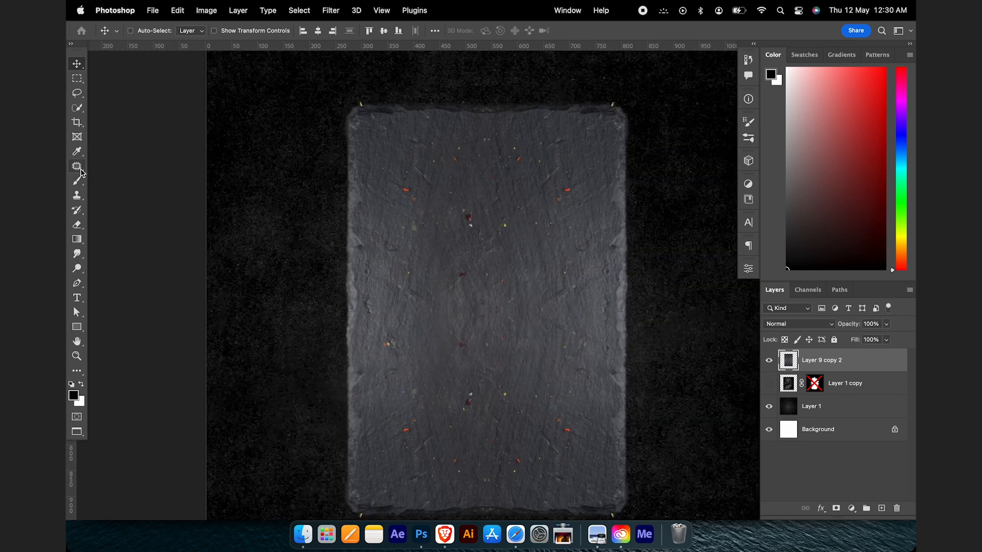
pyautogui.press('super+r')
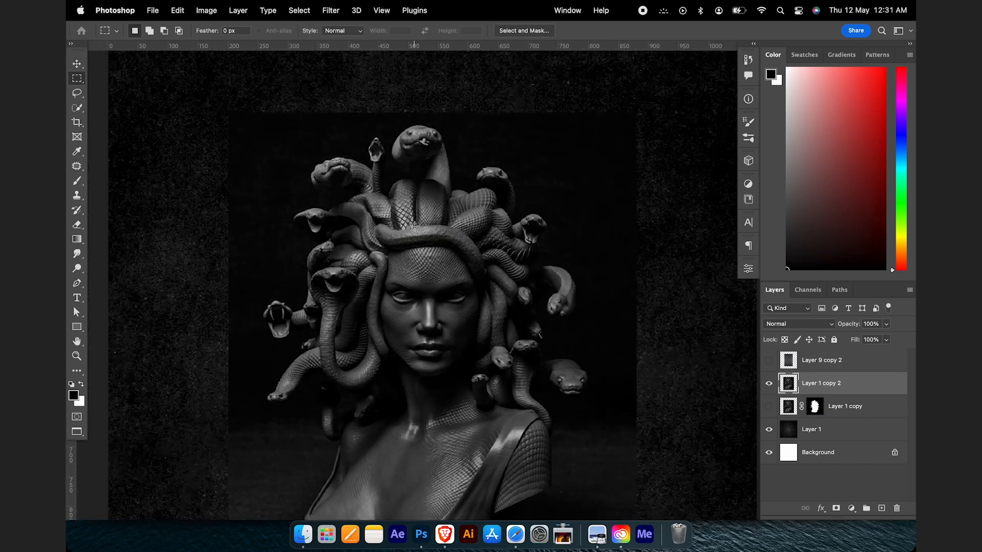
# Step: Remove the background from the Medusa bust on Layer 1 copy 2 with the Remove Background quick action
pyautogui.scroll(-3, 457, 468)
pyautogui.scroll(2, 456, 468)
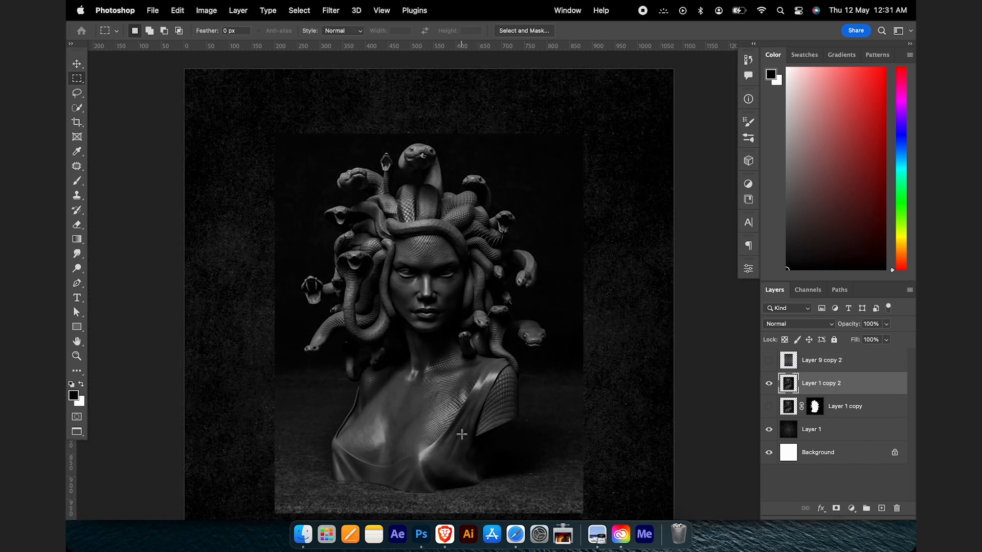
pyautogui.press('v')
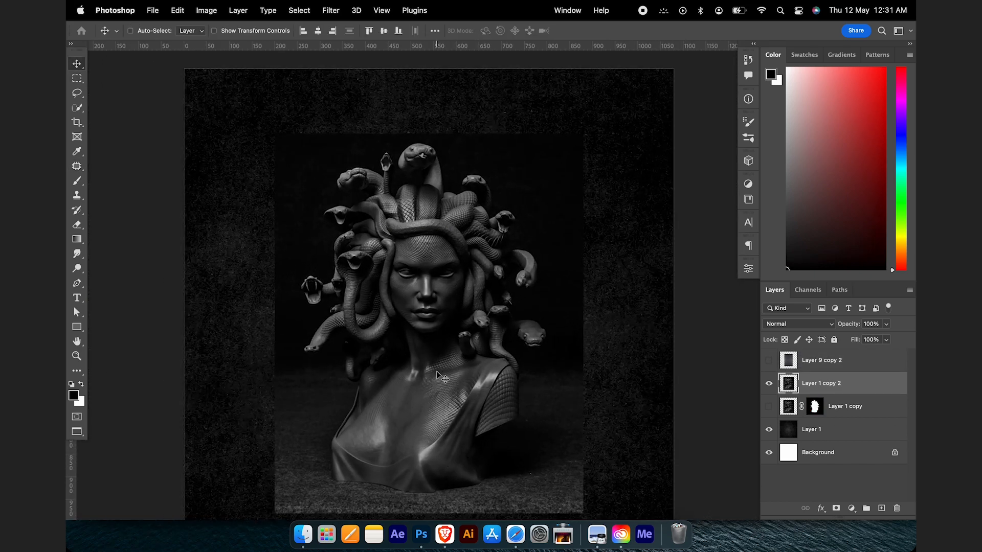
pyautogui.click(749, 269)
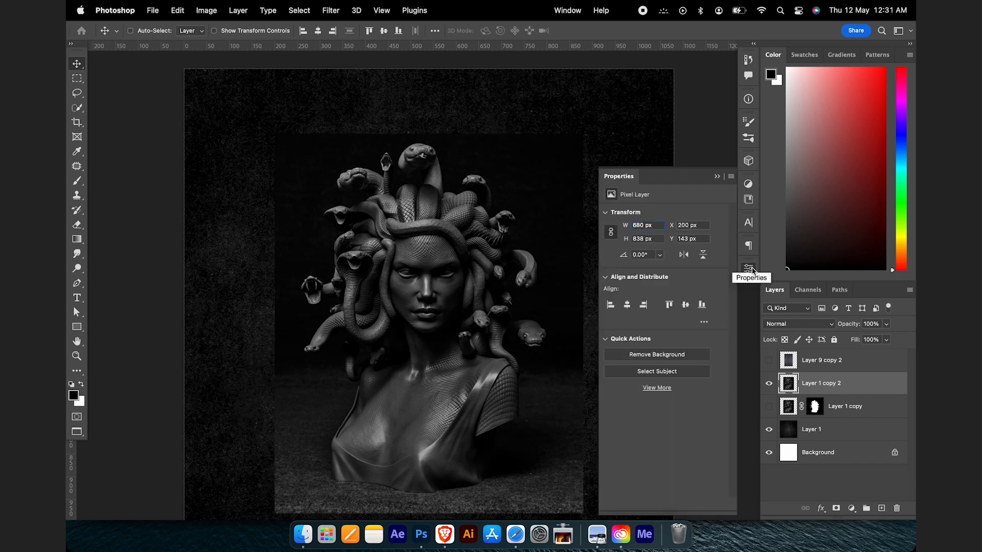
pyautogui.click(667, 360)
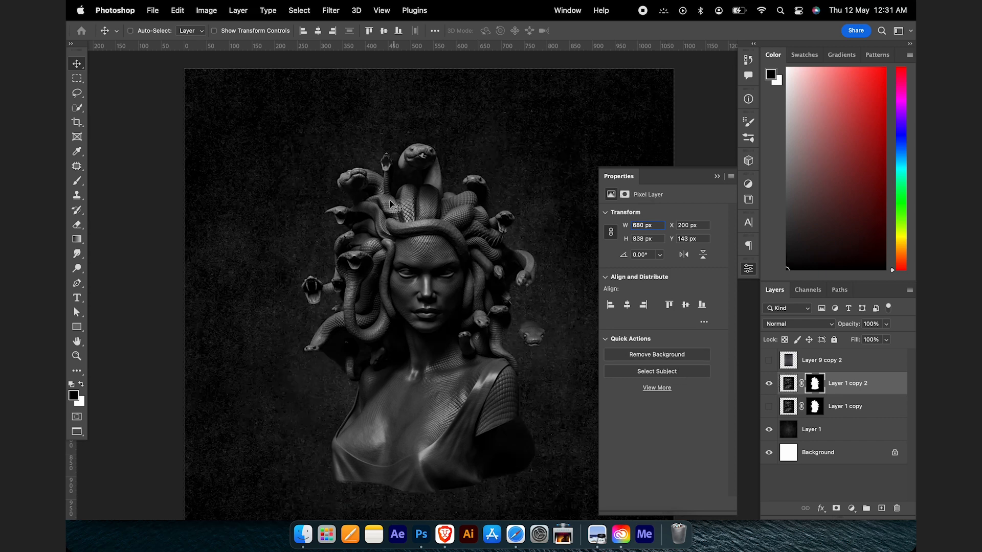
# Step: Target the mask of Layer 1 copy 2 and set up a Hard Round brush reduced to 10 px
pyautogui.scroll(6, 376, 207)
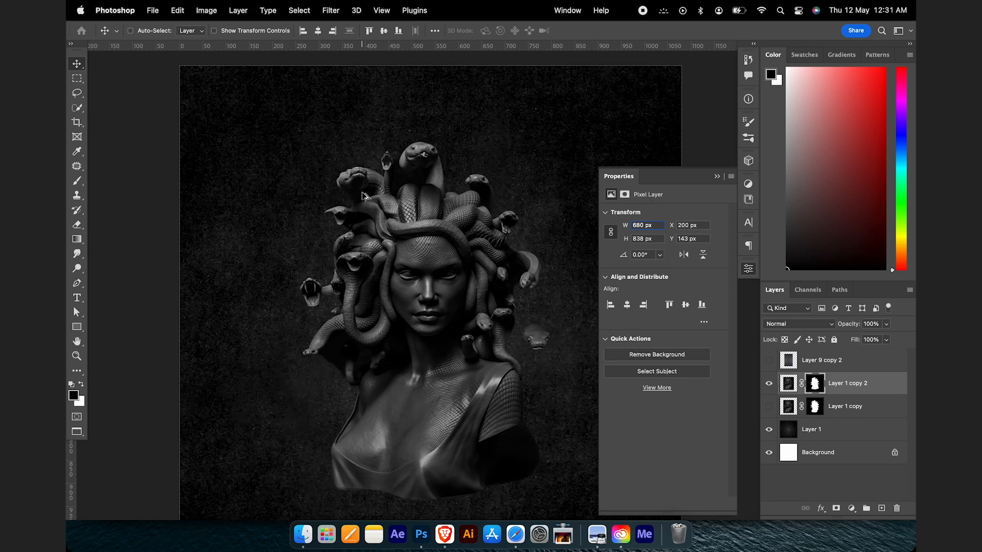
pyautogui.scroll(1, 331, 219)
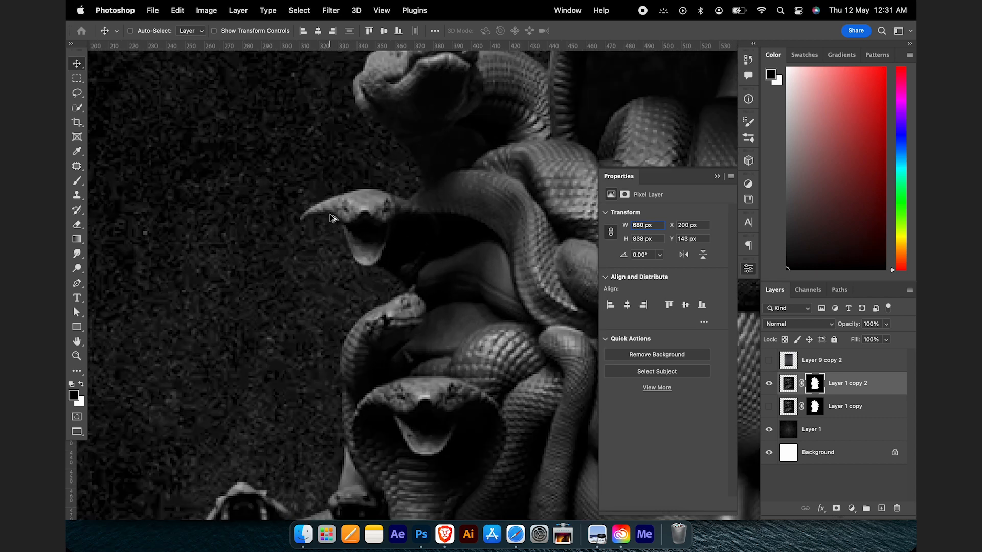
pyautogui.click(811, 387)
pyautogui.press('b')
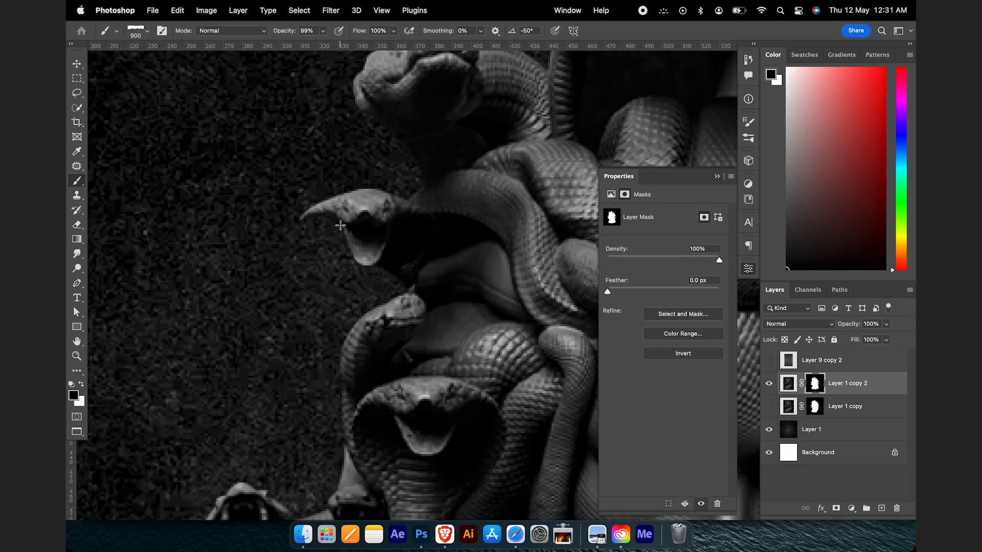
pyautogui.rightClick(340, 225)
pyautogui.click(367, 359)
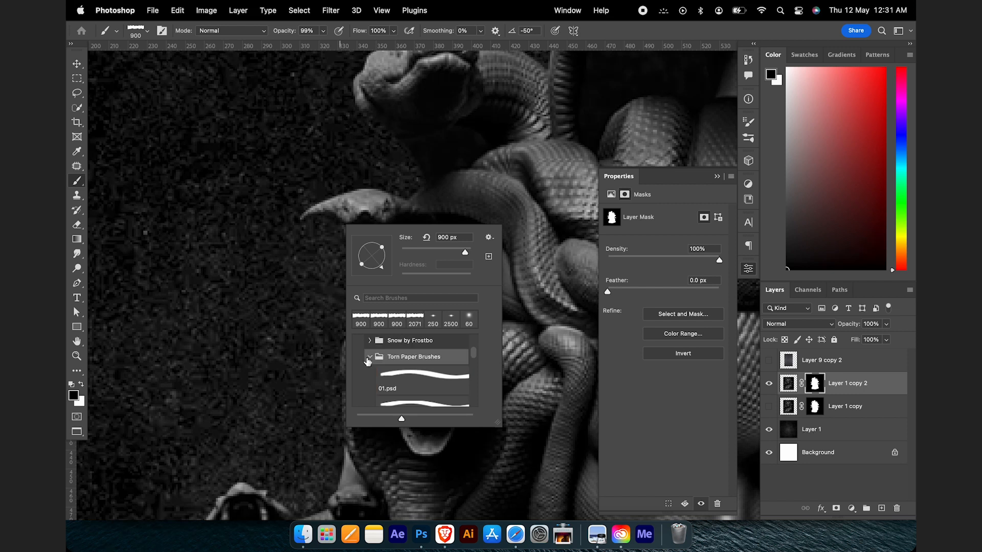
pyautogui.moveTo(474, 356); pyautogui.dragTo(475, 333)
pyautogui.click(365, 343)
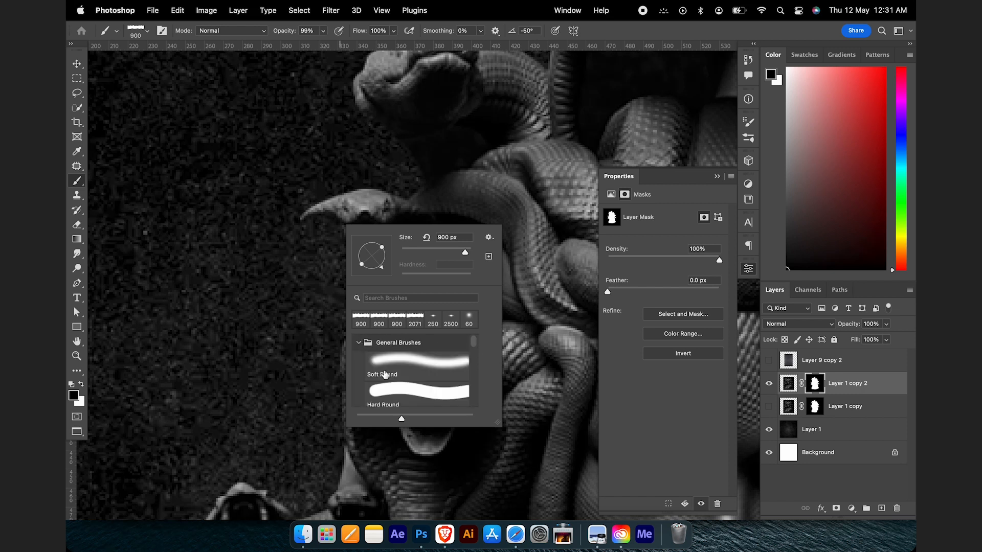
pyautogui.click(393, 387)
pyautogui.click(435, 252)
pyautogui.click(595, 35)
pyautogui.press('[')
pyautogui.press('[')
pyautogui.press('[')
pyautogui.press('[')
pyautogui.press('[')
pyautogui.press('[')
pyautogui.press('[')
pyautogui.press('[')
pyautogui.press('[')
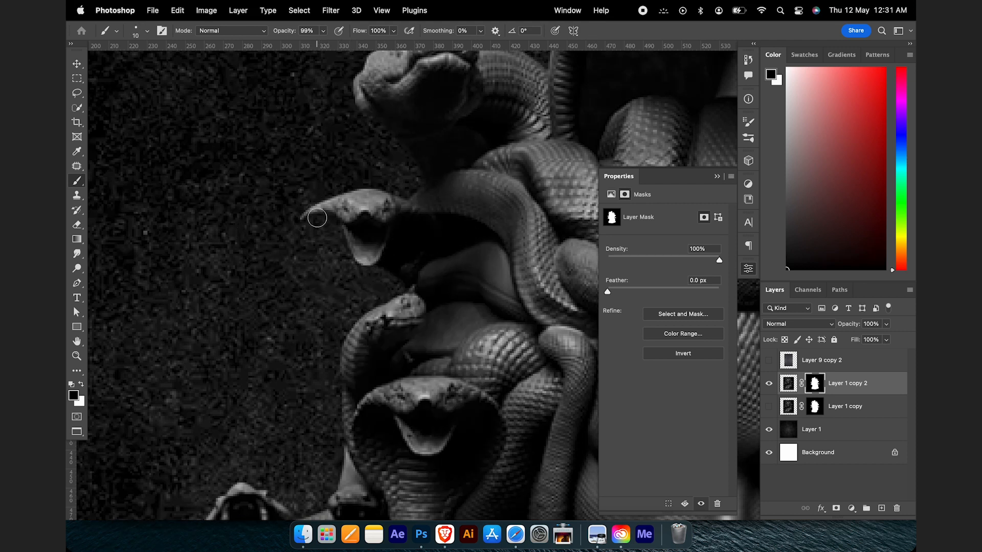
# Step: Enlarge the brush to 15 px and paint white on the mask to restore missing parts of the snakes on the bust's left side
pyautogui.press('x')
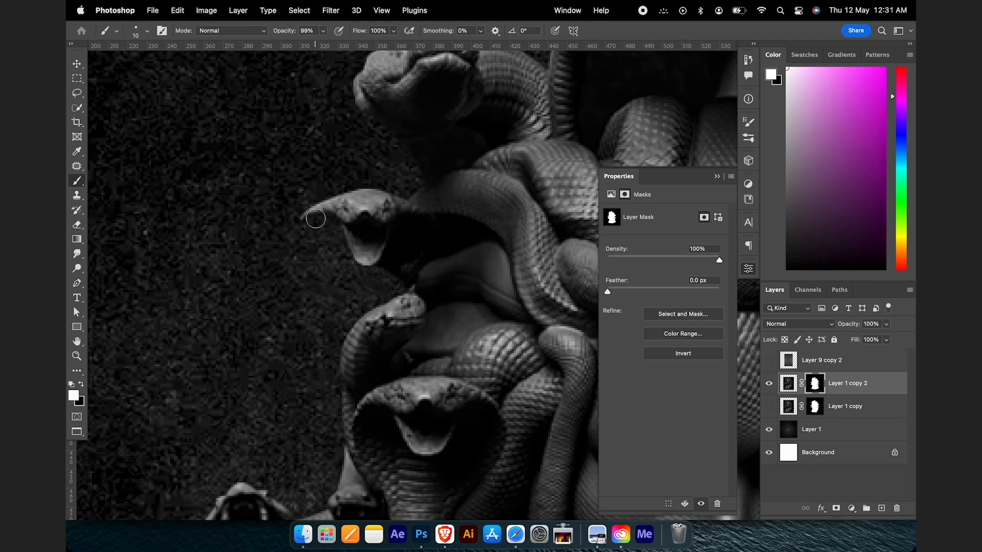
pyautogui.press(']')
pyautogui.moveTo(330, 230)
pyautogui.mouseDown()
pyautogui.moveTo(363, 248)
pyautogui.moveTo(312, 285)
pyautogui.mouseUp()
pyautogui.scroll(-5, 315, 175)
pyautogui.moveTo(517, 440); pyautogui.dragTo(456, 246)
# Step: Compare the bust with its mask off and on, hide Layer 1, and paint the detached snake on the right side back in
pyautogui.scroll(3, 435, 247)
pyautogui.keyDown('shift'); pyautogui.click(815, 384); pyautogui.keyUp('shift')
pyautogui.keyDown('shift'); pyautogui.click(815, 383); pyautogui.keyUp('shift')
pyautogui.scroll(3, 370, 226)
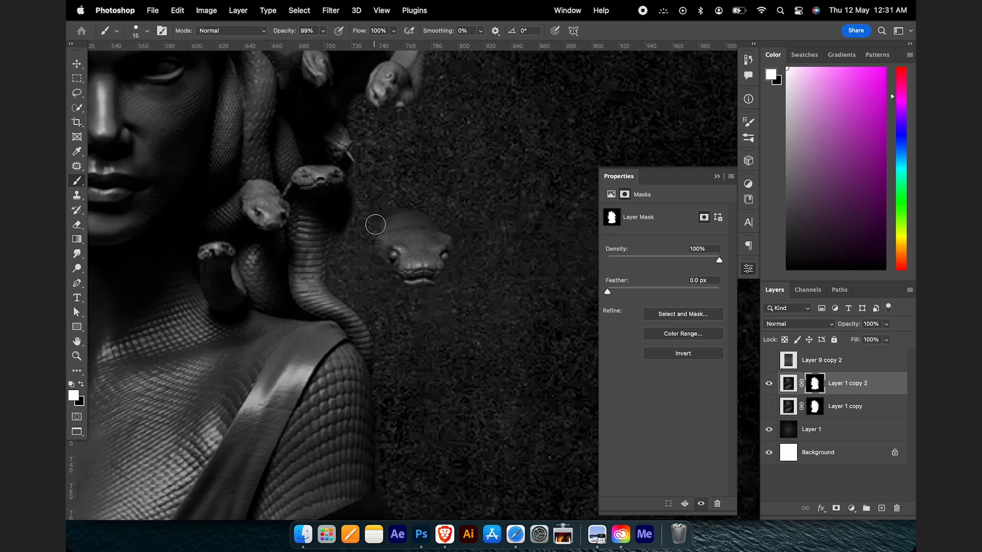
pyautogui.click(769, 429)
pyautogui.moveTo(384, 249)
pyautogui.mouseDown()
pyautogui.moveTo(419, 279)
pyautogui.moveTo(443, 253)
pyautogui.moveTo(438, 242)
pyautogui.mouseUp()
pyautogui.scroll(2, 389, 117)
pyautogui.moveTo(392, 113)
pyautogui.mouseDown()
pyautogui.moveTo(419, 134)
pyautogui.moveTo(434, 118)
pyautogui.mouseUp()
pyautogui.scroll(-4, 499, 221)
# Step: Refine the mask around the lower-left snake, restoring its edge in white and erasing the background gap beneath it in black
pyautogui.keyDown('shift'); pyautogui.click(815, 383); pyautogui.keyUp('shift')
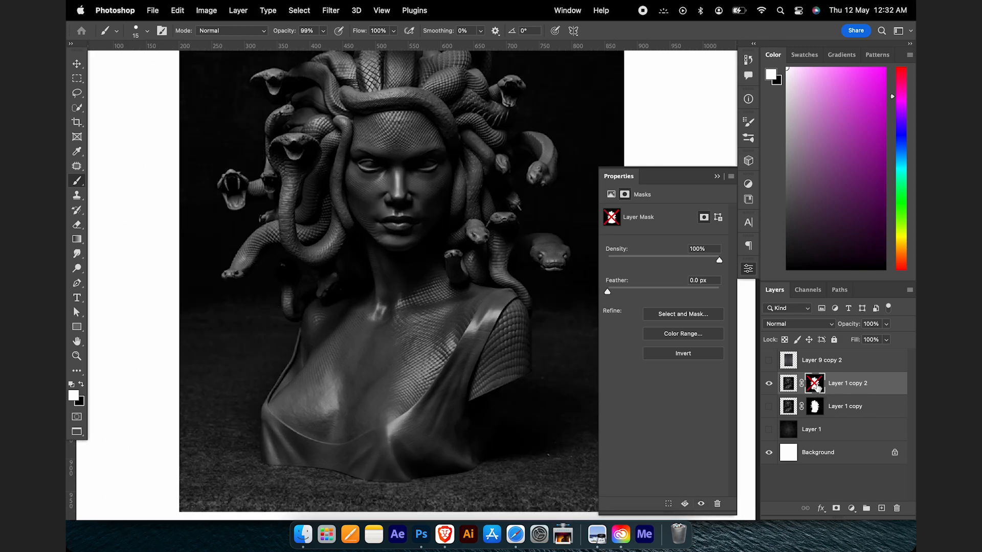
pyautogui.keyDown('shift'); pyautogui.click(817, 386); pyautogui.keyUp('shift')
pyautogui.scroll(5, 230, 270)
pyautogui.moveTo(223, 283)
pyautogui.mouseDown()
pyautogui.moveTo(254, 290)
pyautogui.moveTo(273, 267)
pyautogui.moveTo(309, 278)
pyautogui.moveTo(345, 239)
pyautogui.moveTo(357, 263)
pyautogui.moveTo(359, 354)
pyautogui.mouseUp()
pyautogui.scroll(-2, 301, 287)
pyautogui.press('x')
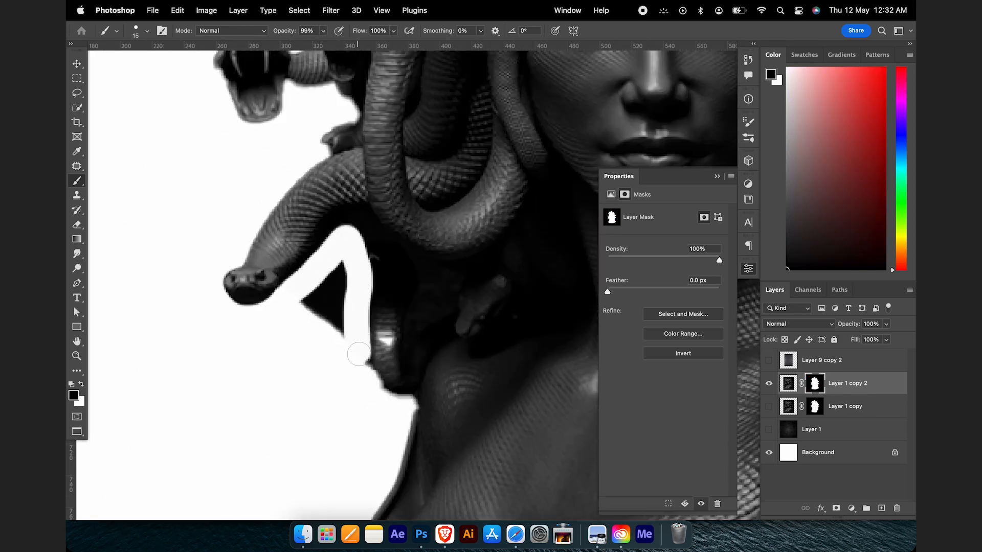
pyautogui.moveTo(340, 274); pyautogui.dragTo(298, 323)
# Step: Paint black on the mask with a smaller brush to erase the gap between the small upright snake and the large top snake
pyautogui.press('x')
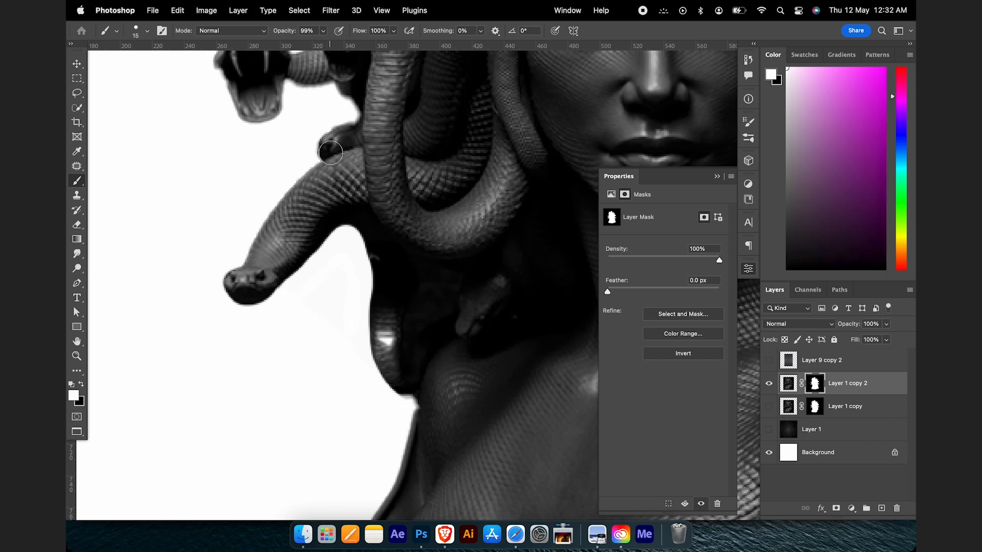
pyautogui.scroll(-5, 330, 153)
pyautogui.scroll(6, 328, 133)
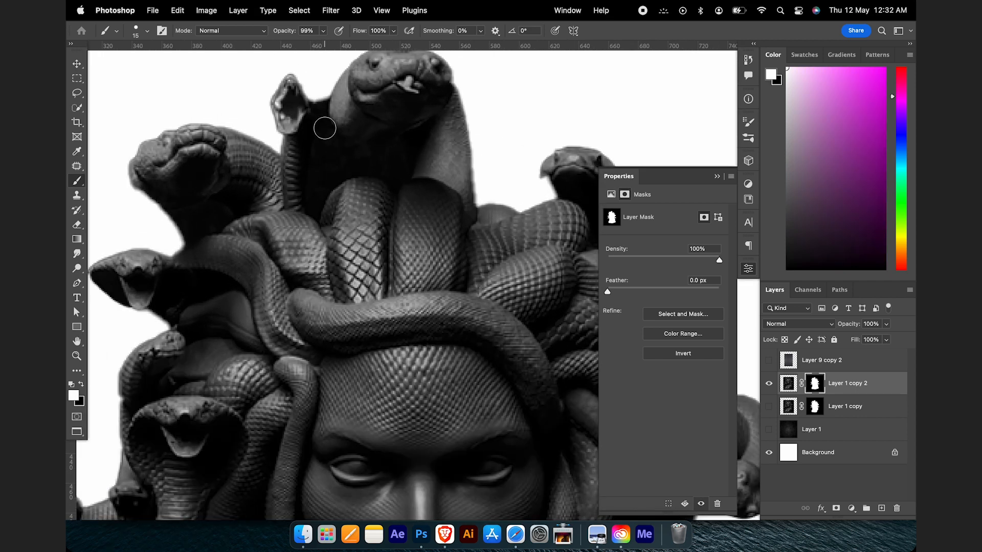
pyautogui.press('x')
pyautogui.press('[')
pyautogui.press('[')
pyautogui.press('[')
pyautogui.press('[')
pyautogui.press('[')
pyautogui.moveTo(323, 96)
pyautogui.mouseDown()
pyautogui.moveTo(326, 125)
pyautogui.moveTo(366, 169)
pyautogui.moveTo(329, 185)
pyautogui.moveTo(316, 214)
pyautogui.moveTo(307, 136)
pyautogui.moveTo(316, 96)
pyautogui.moveTo(316, 203)
pyautogui.moveTo(330, 132)
pyautogui.mouseUp()
# Step: Touch up the mask around the upper-right snake in white with the brush enlarged to 25 px
pyautogui.hscroll(5, 358, 168)
pyautogui.press('x')
pyautogui.press(']')
pyautogui.press(']')
pyautogui.press(']')
pyautogui.press(']')
pyautogui.press(']')
pyautogui.press(']')
pyautogui.press(']')
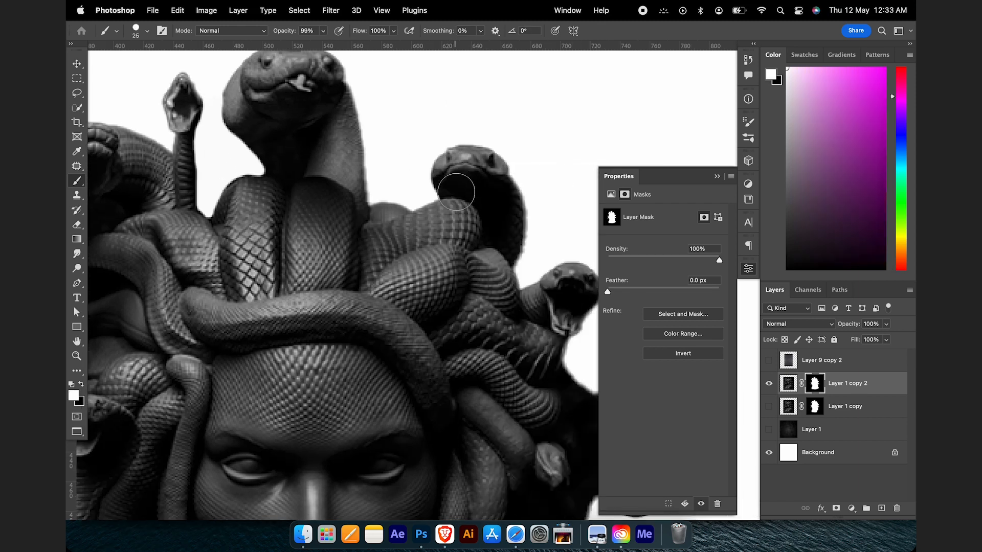
# Step: Inspect the cutout with Layer 1 copy 2 hidden and shown, and view the whole canvas without the mask properties
pyautogui.scroll(-8, 412, 190)
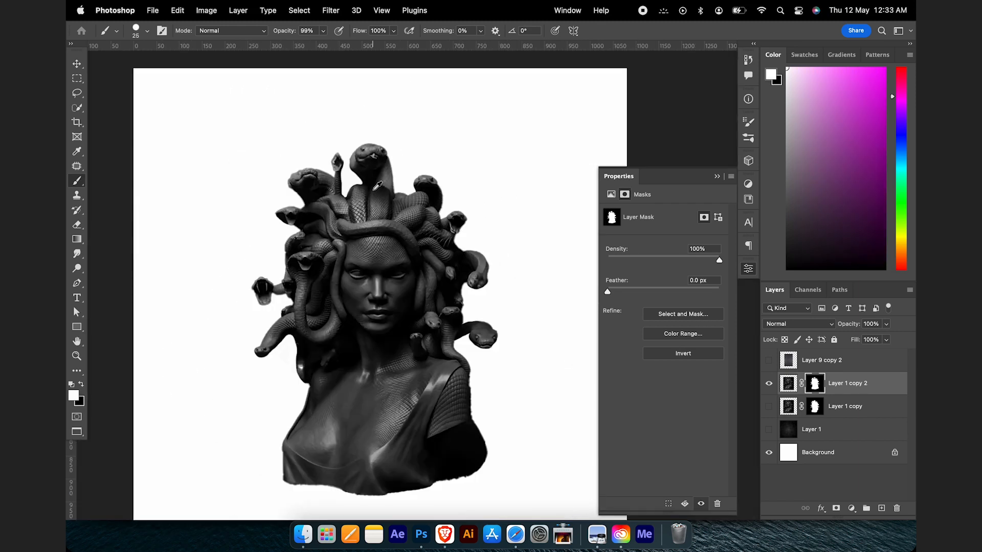
pyautogui.scroll(-4, 378, 202)
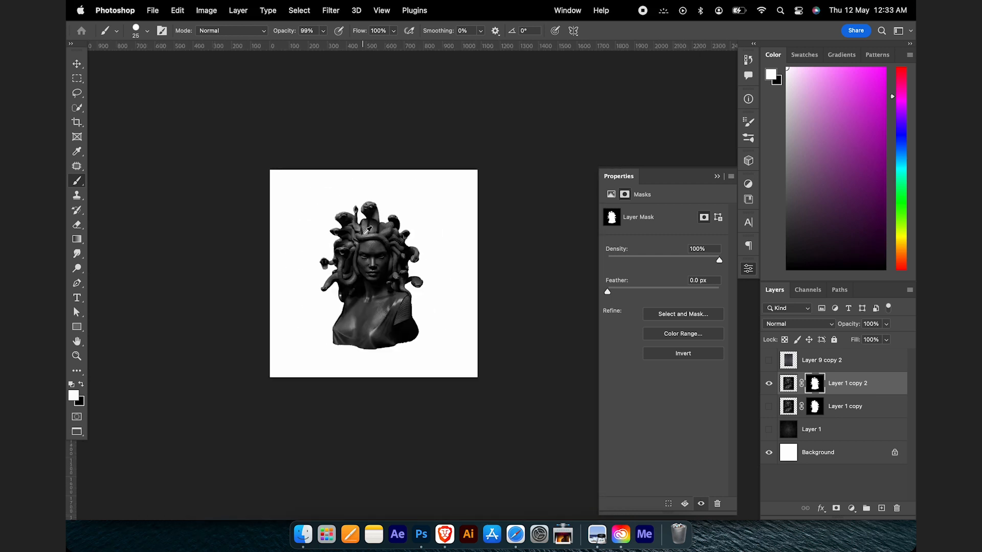
pyautogui.press('v')
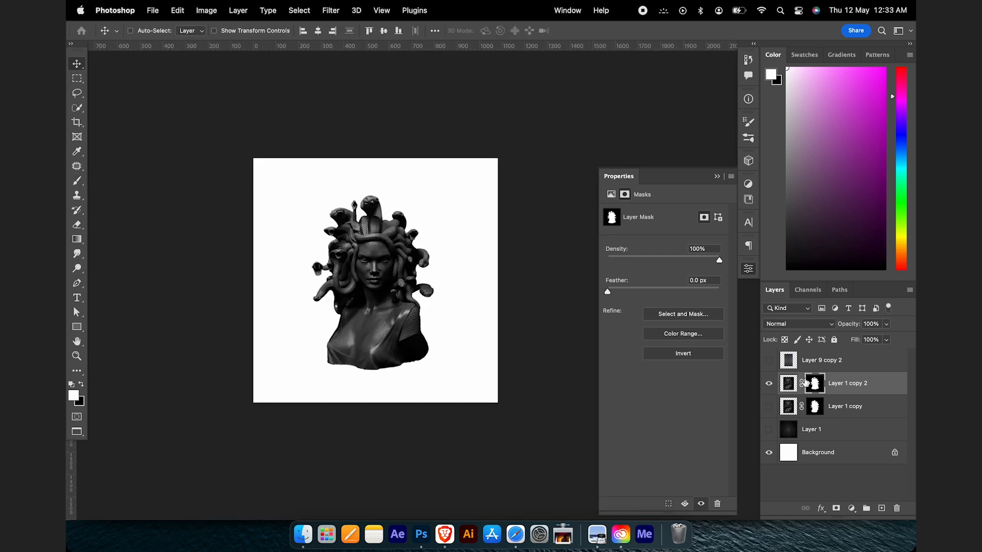
pyautogui.click(771, 384)
pyautogui.click(767, 384)
pyautogui.scroll(5, 358, 237)
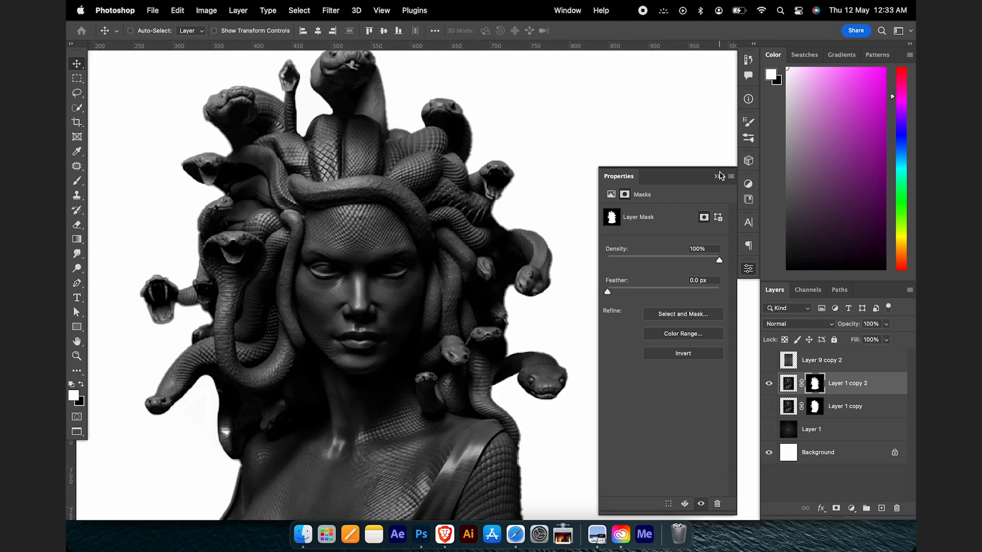
pyautogui.click(720, 176)
pyautogui.press('super+0')
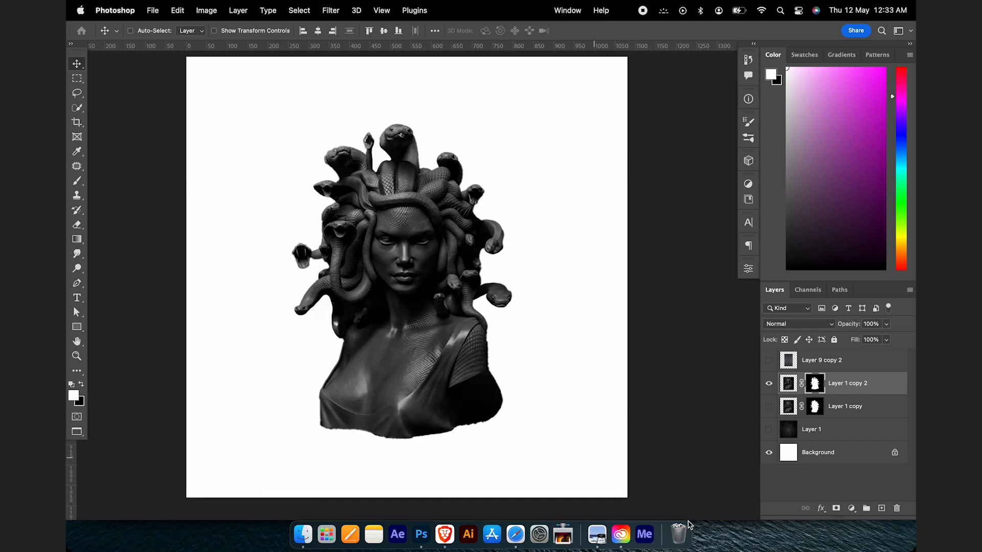
# Step: Add a Gradient Map adjustment layer above the bust and clip it to Layer 1 copy 2
pyautogui.click(852, 509)
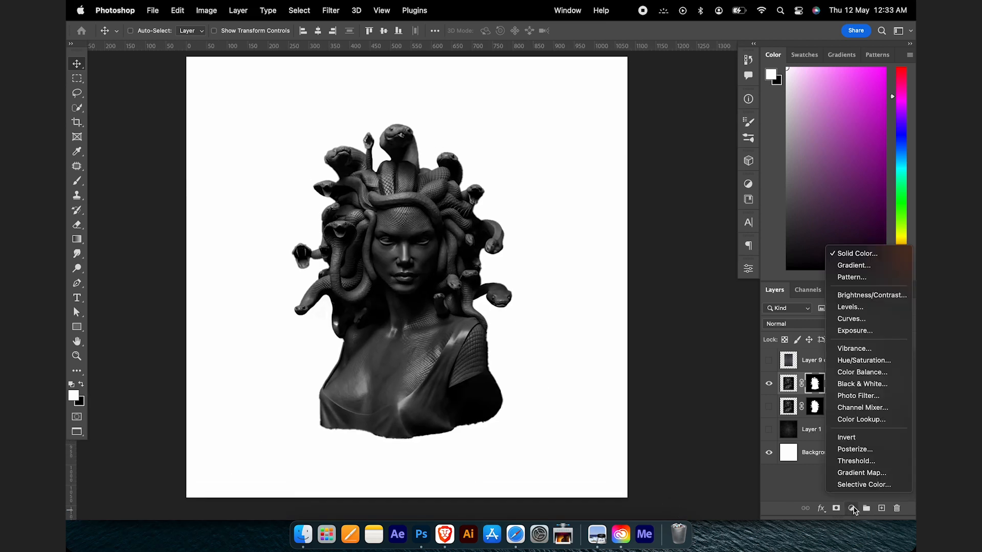
pyautogui.click(853, 474)
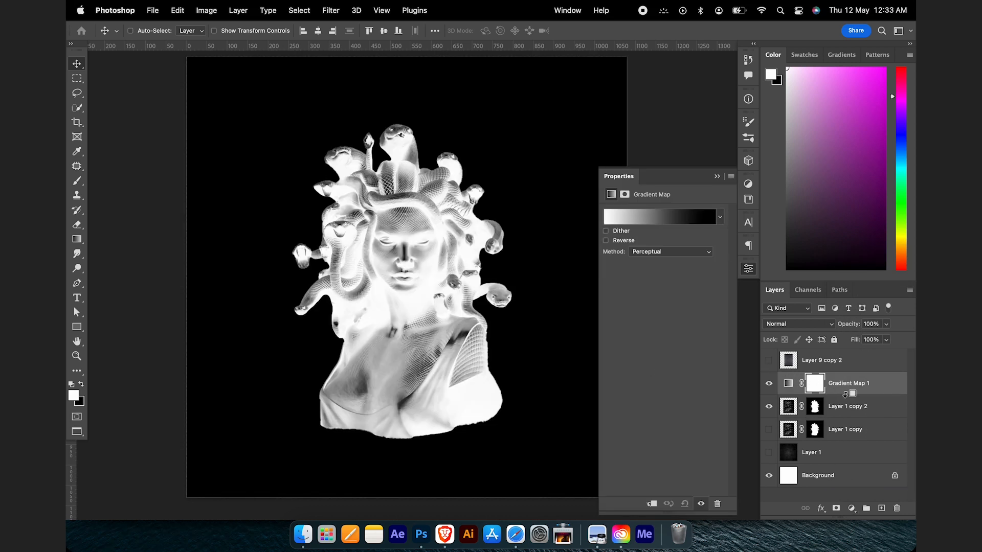
pyautogui.keyDown('alt'); pyautogui.click(845, 394); pyautogui.keyUp('alt')
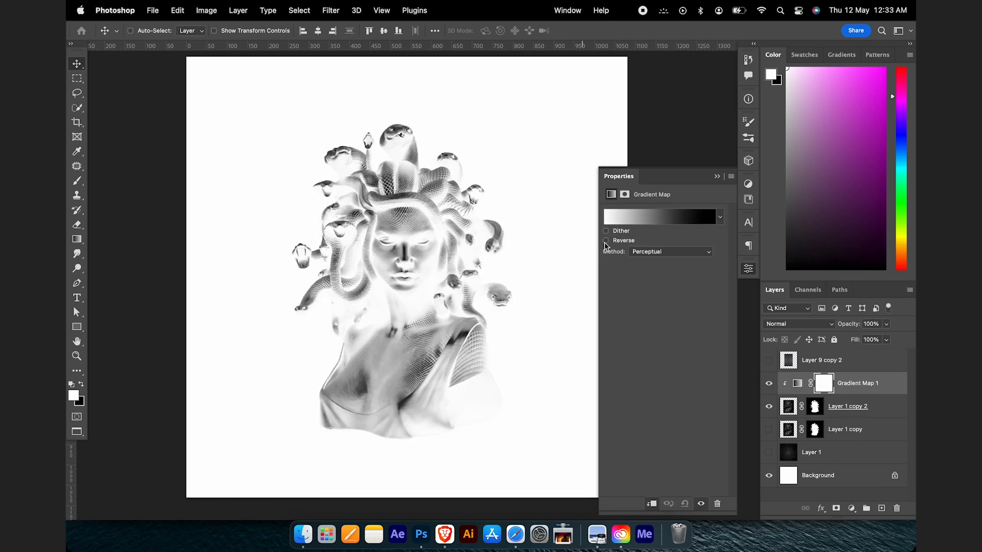
# Step: Show the dark textured Layer 1, reverse the gradient map, and compare the bust with the adjustment off and on
pyautogui.click(769, 453)
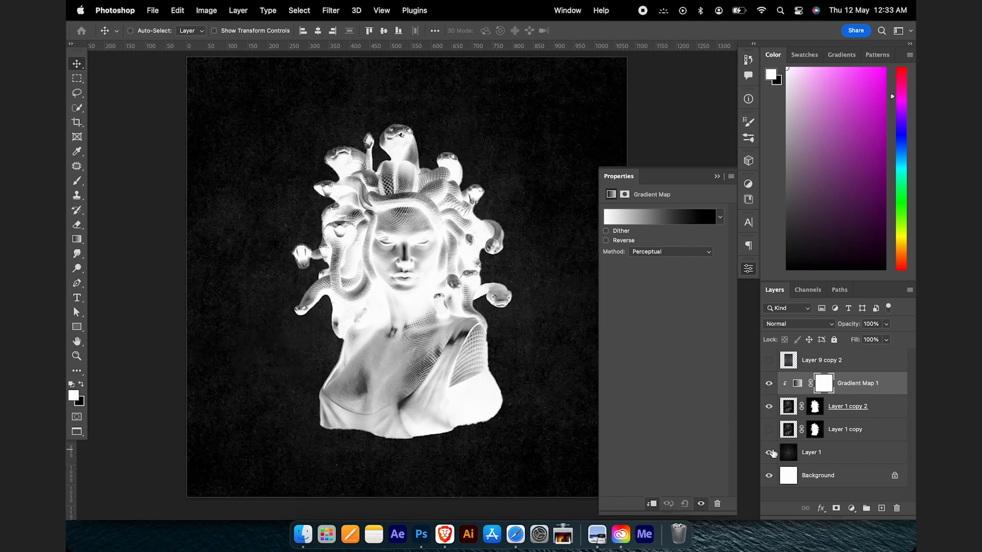
pyautogui.click(606, 240)
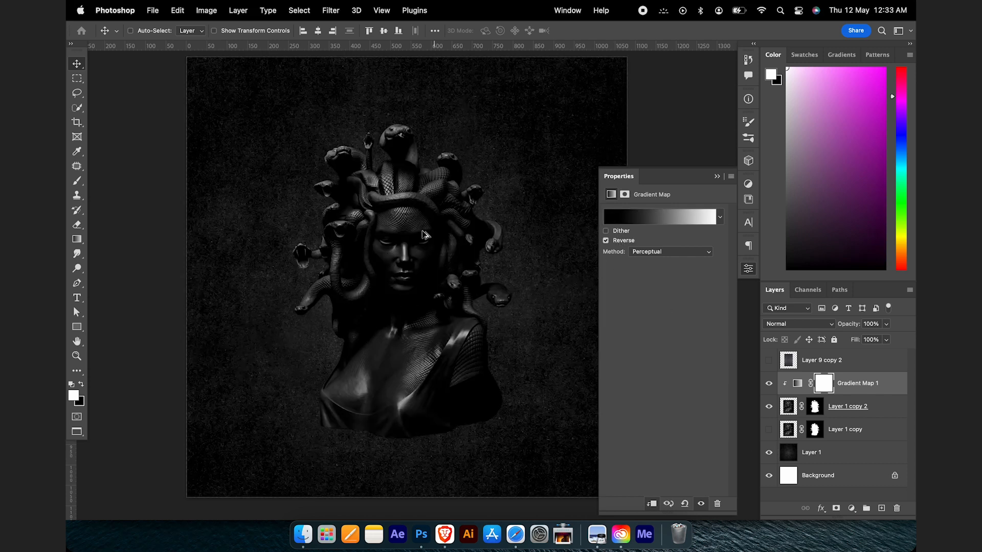
pyautogui.scroll(5, 402, 266)
pyautogui.scroll(-3, 369, 155)
pyautogui.scroll(-2, 415, 412)
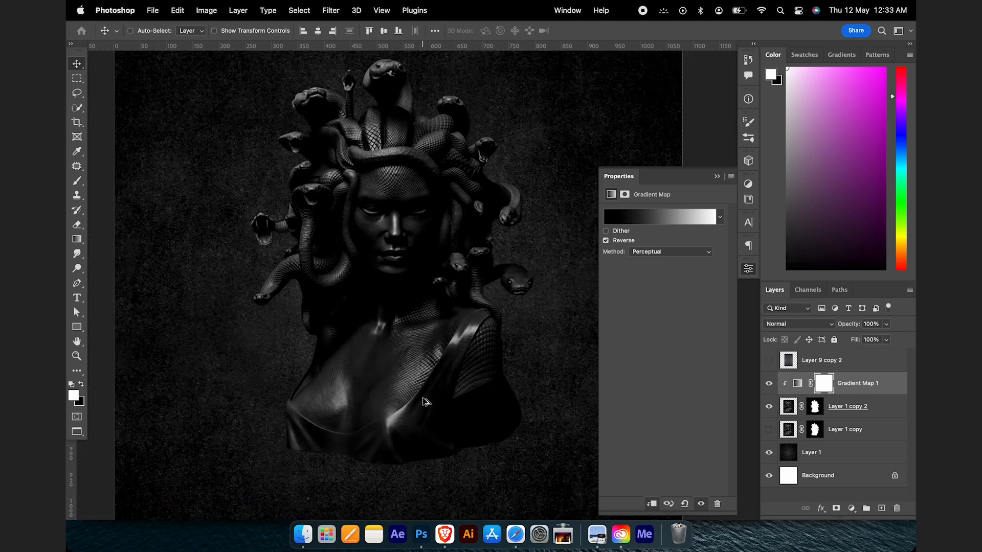
pyautogui.click(768, 384)
pyautogui.click(767, 385)
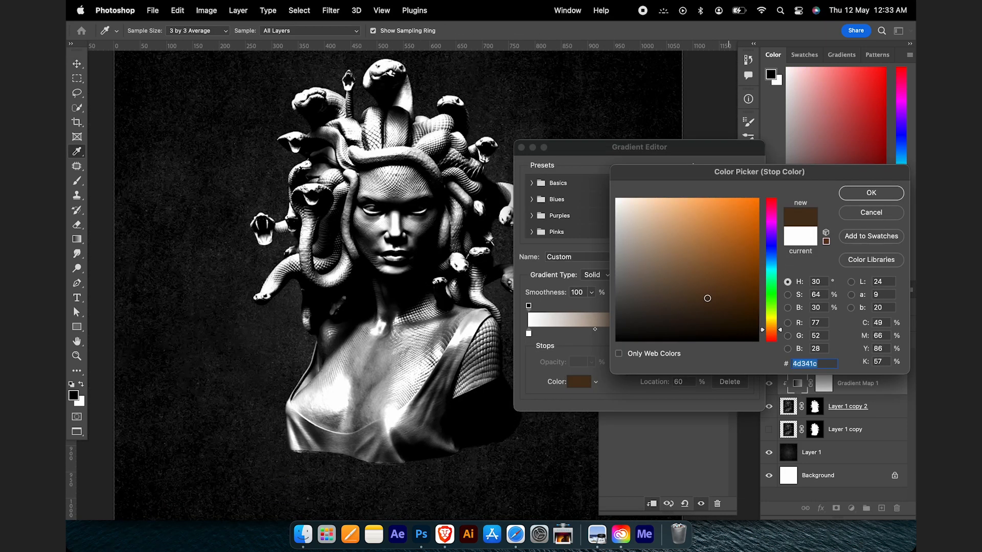
# Step: Set the gradient map's color stop at 60% to dark brown #553d1e
pyautogui.moveTo(708, 296)
pyautogui.mouseDown()
pyautogui.moveTo(726, 297)
pyautogui.moveTo(709, 291)
pyautogui.mouseUp()
pyautogui.moveTo(764, 332); pyautogui.dragTo(763, 328)
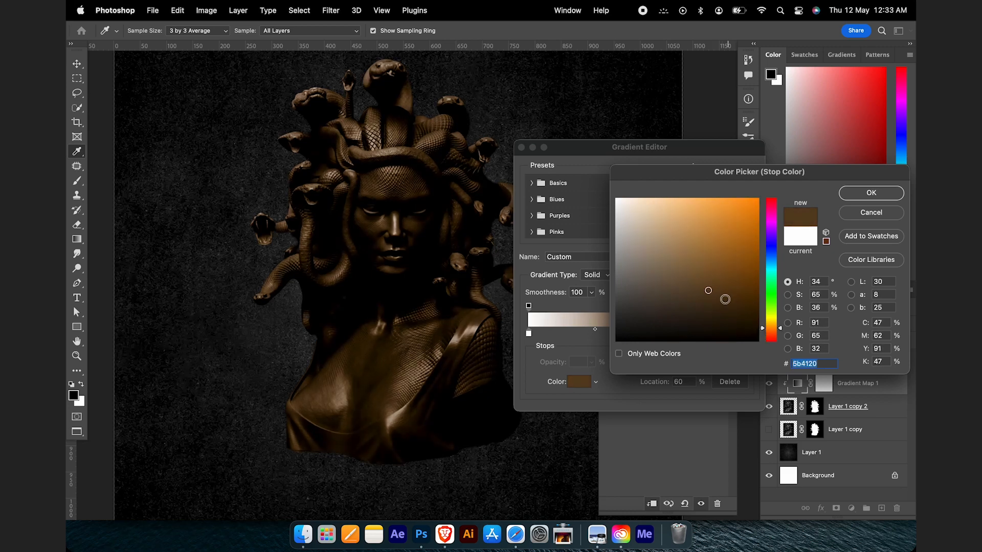
pyautogui.moveTo(709, 292); pyautogui.dragTo(711, 295)
pyautogui.click(850, 195)
# Step: Add a color stop at 24% to the gradient and set it to light brown #a38252
pyautogui.click(582, 334)
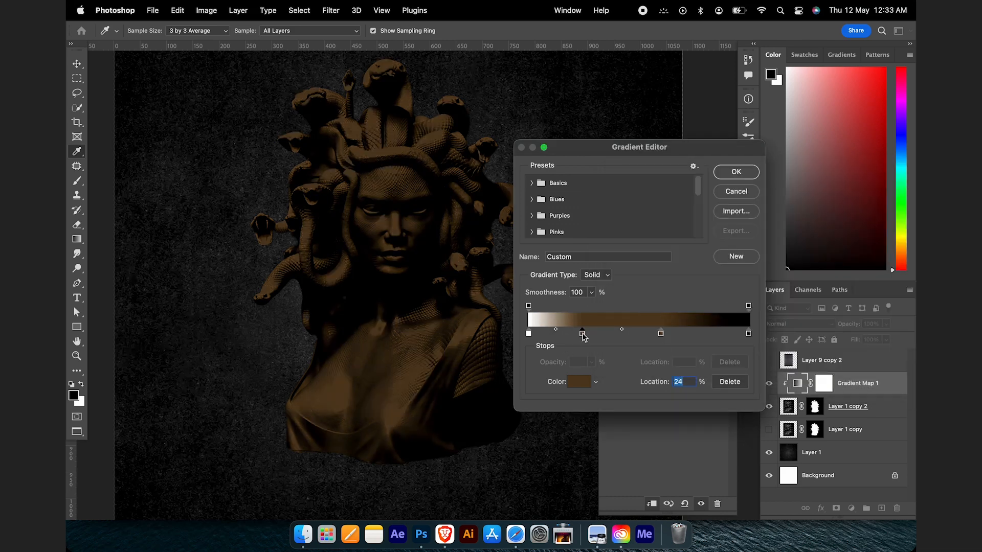
pyautogui.click(581, 385)
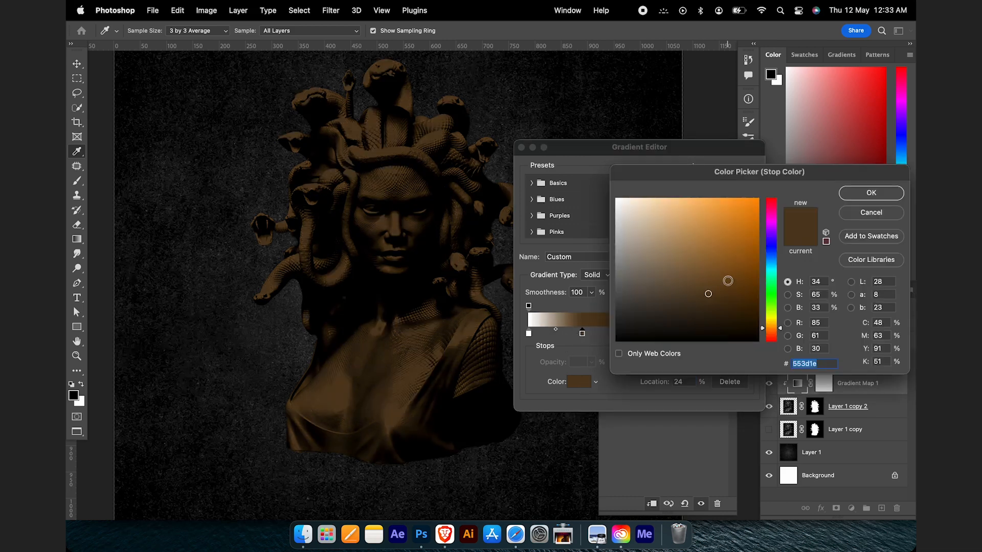
pyautogui.moveTo(763, 330); pyautogui.dragTo(763, 328)
pyautogui.moveTo(709, 292)
pyautogui.mouseDown()
pyautogui.moveTo(697, 256)
pyautogui.moveTo(675, 258)
pyautogui.moveTo(696, 255)
pyautogui.moveTo(686, 249)
pyautogui.mouseUp()
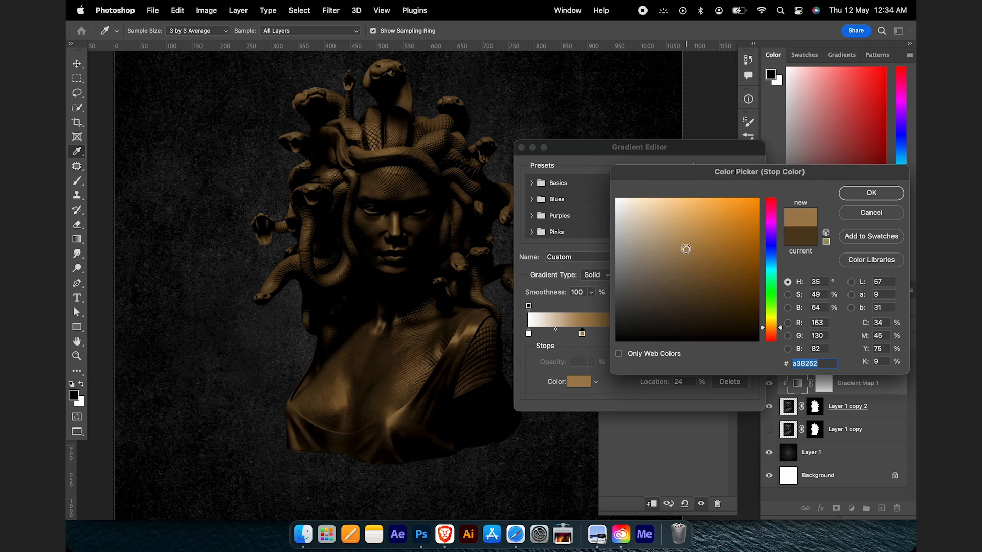
pyautogui.click(855, 197)
# Step: Reposition the stops to 75% for dark brown, 54% for light brown and 24% for white, moving the dark brown–black midpoint closer to the brown
pyautogui.moveTo(582, 335); pyautogui.dragTo(689, 336)
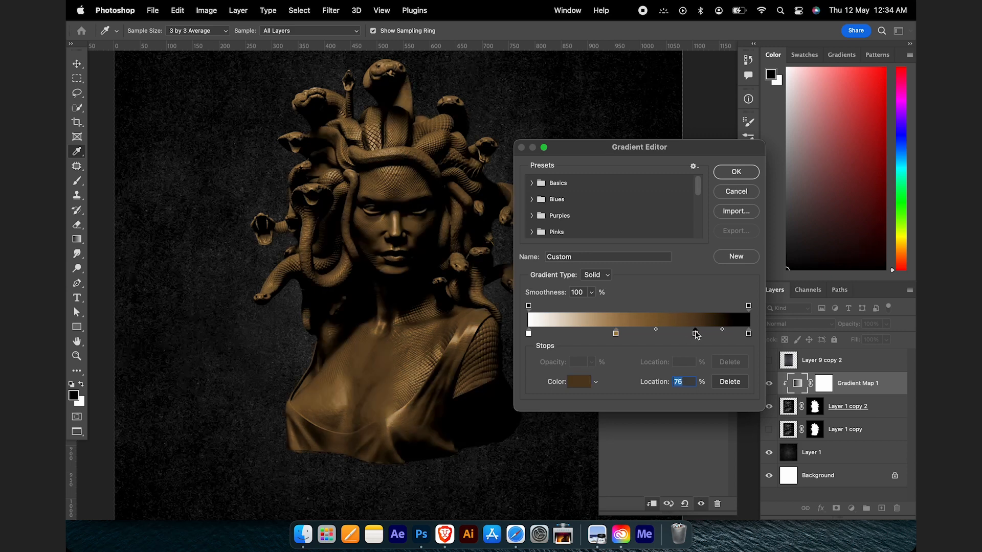
pyautogui.moveTo(616, 333); pyautogui.dragTo(648, 335)
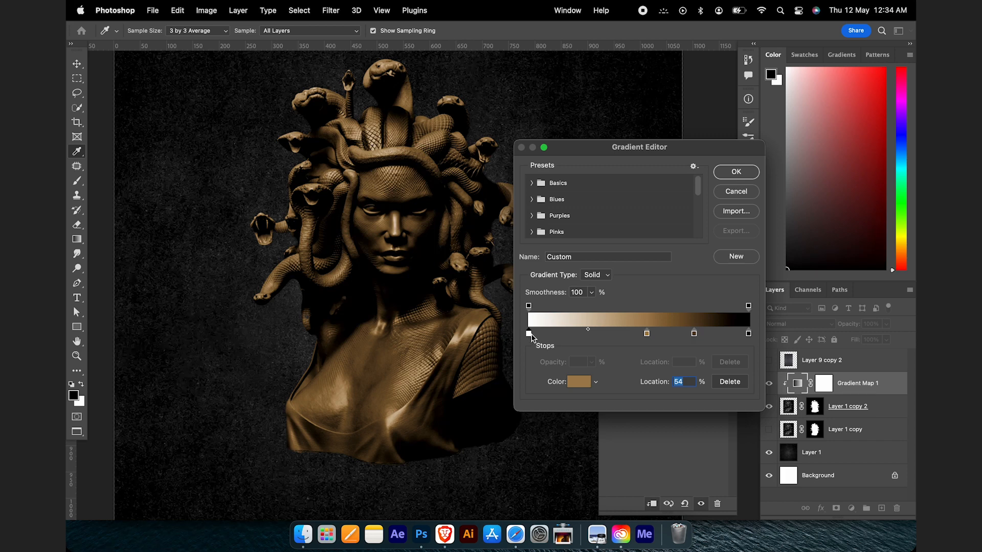
pyautogui.moveTo(529, 335); pyautogui.dragTo(581, 334)
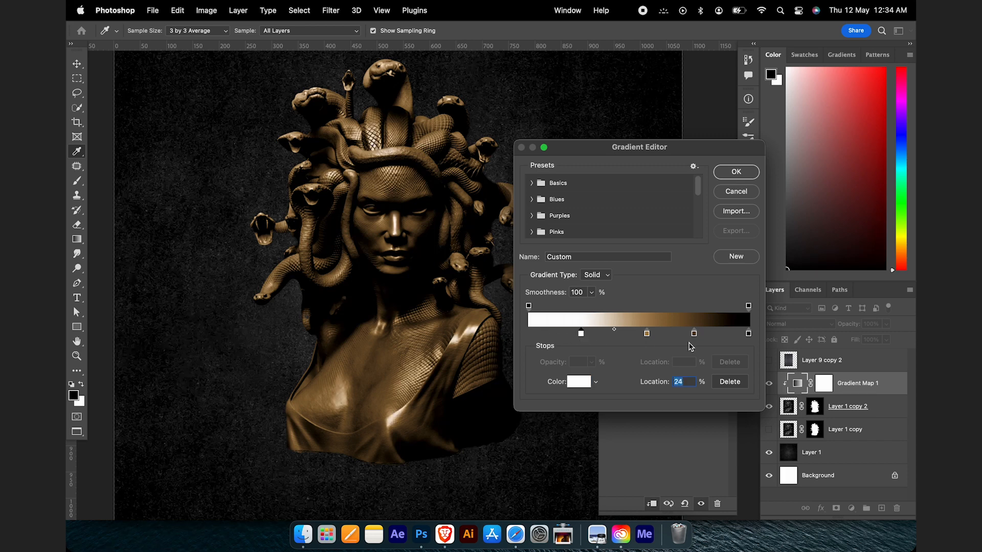
pyautogui.click(694, 335)
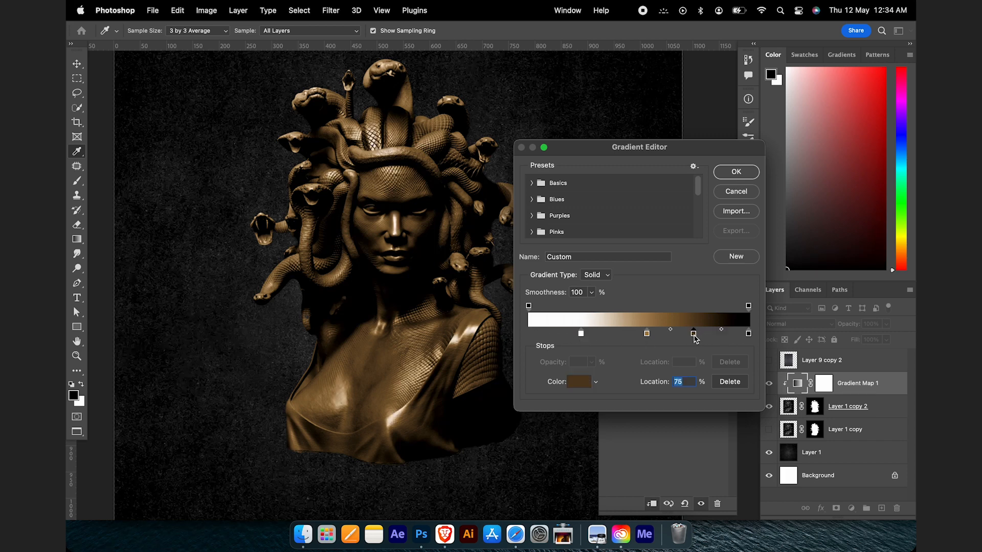
pyautogui.moveTo(722, 330)
pyautogui.mouseDown()
pyautogui.moveTo(735, 333)
pyautogui.moveTo(636, 336)
pyautogui.moveTo(705, 336)
pyautogui.mouseUp()
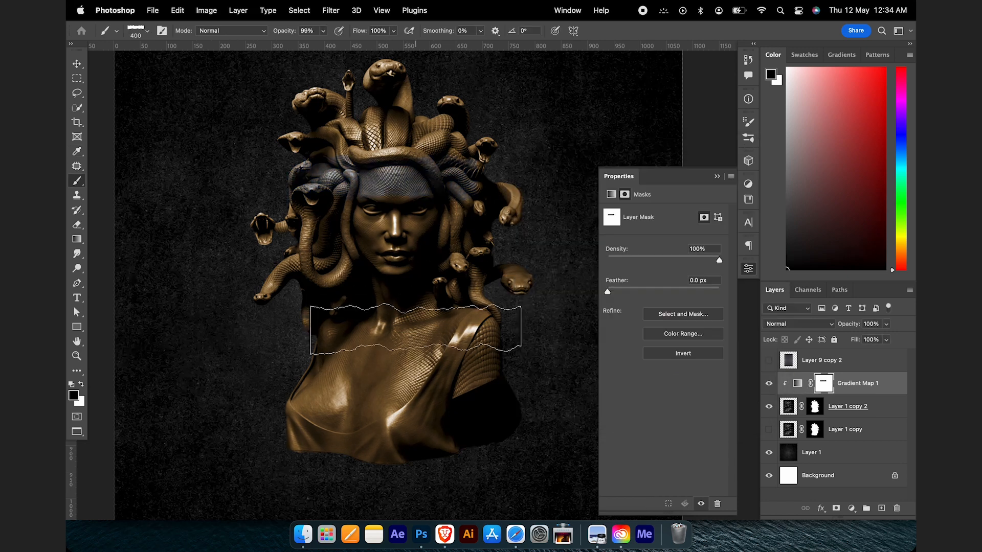
# Step: Undo the black mask stroke, invert the gradient map's mask and paint a white strip across the forehead with the 400 px torn-edge brush
pyautogui.press('super+z')
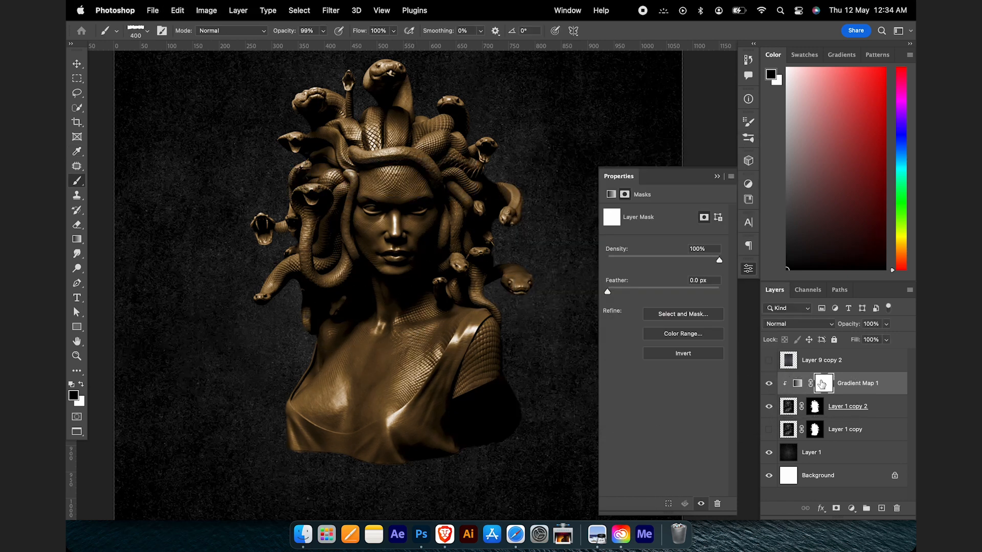
pyautogui.press('super+i')
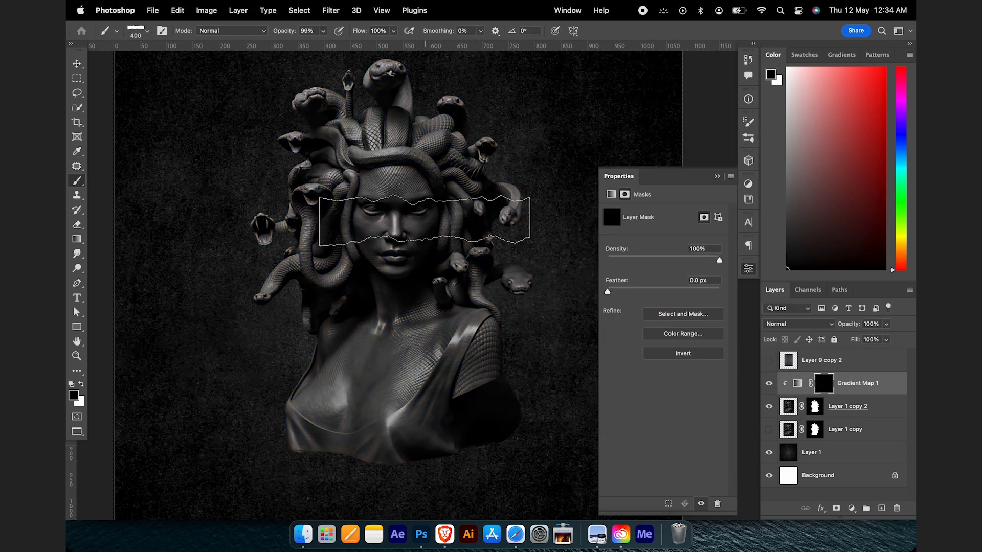
pyautogui.press('x')
pyautogui.moveTo(407, 202); pyautogui.dragTo(401, 187)
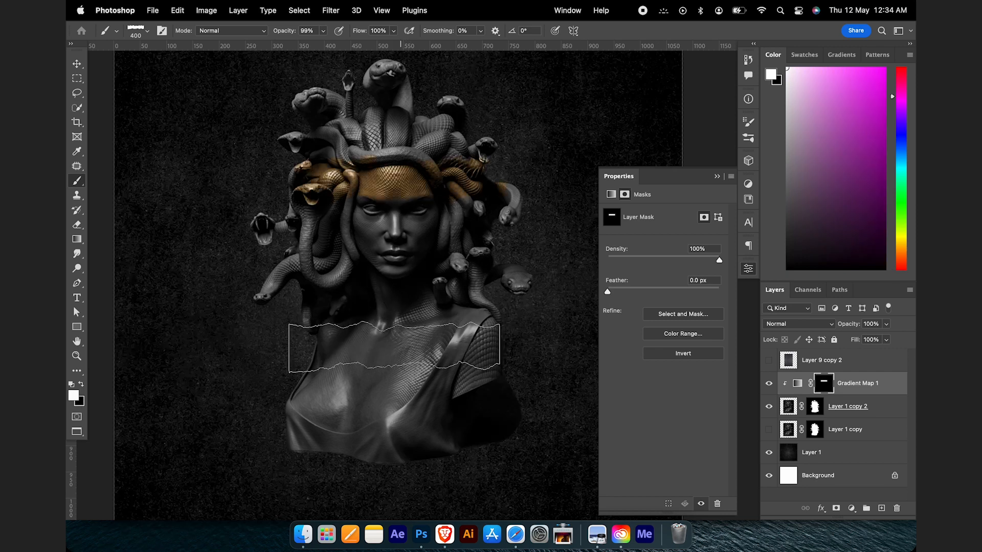
# Step: Enlarge the torn-edge brush to 600 px at -15° and stamp a white strip on the mask across the lower chest
pyautogui.press(']')
pyautogui.press(']')
pyautogui.rightClick(330, 409)
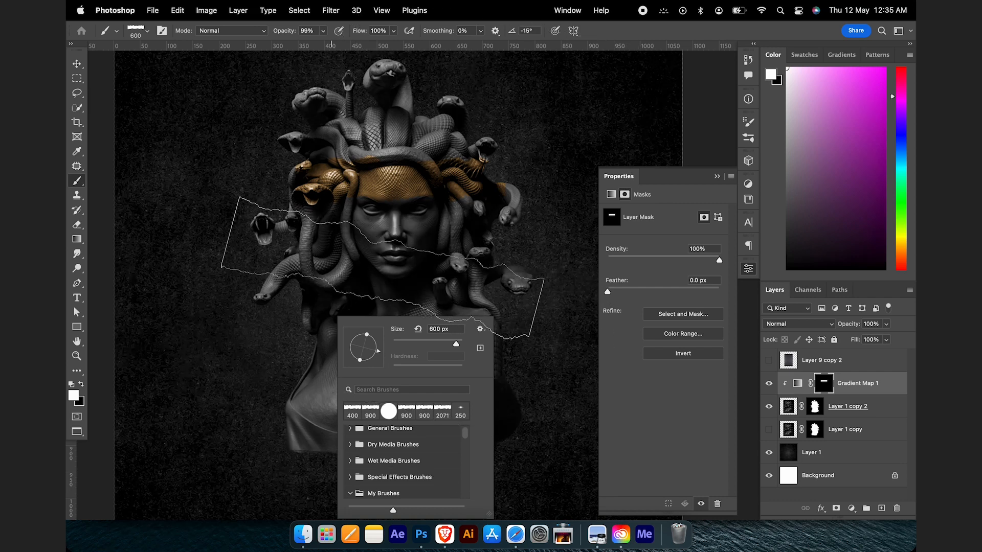
pyautogui.click(383, 269)
pyautogui.press('super+z')
pyautogui.click(364, 428)
pyautogui.press('super+z')
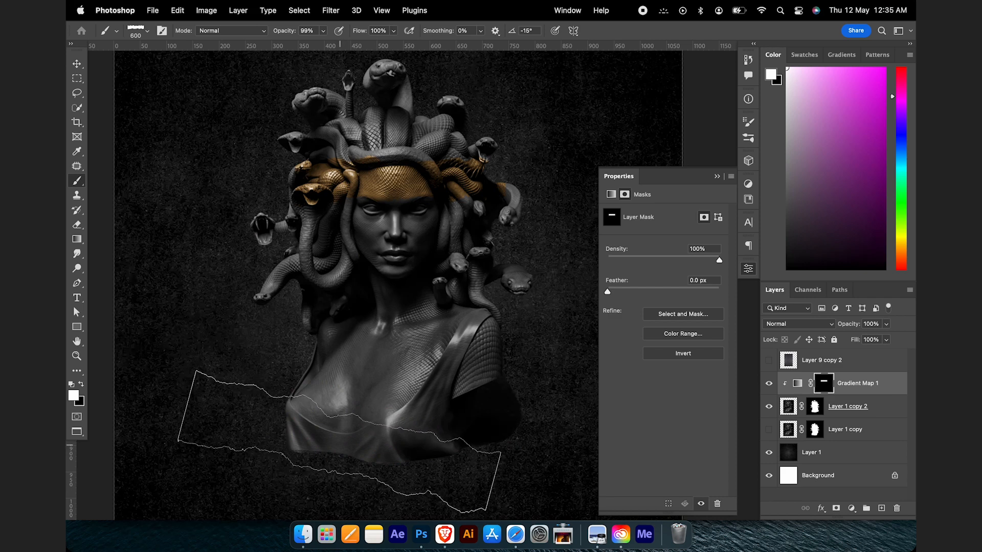
pyautogui.click(339, 441)
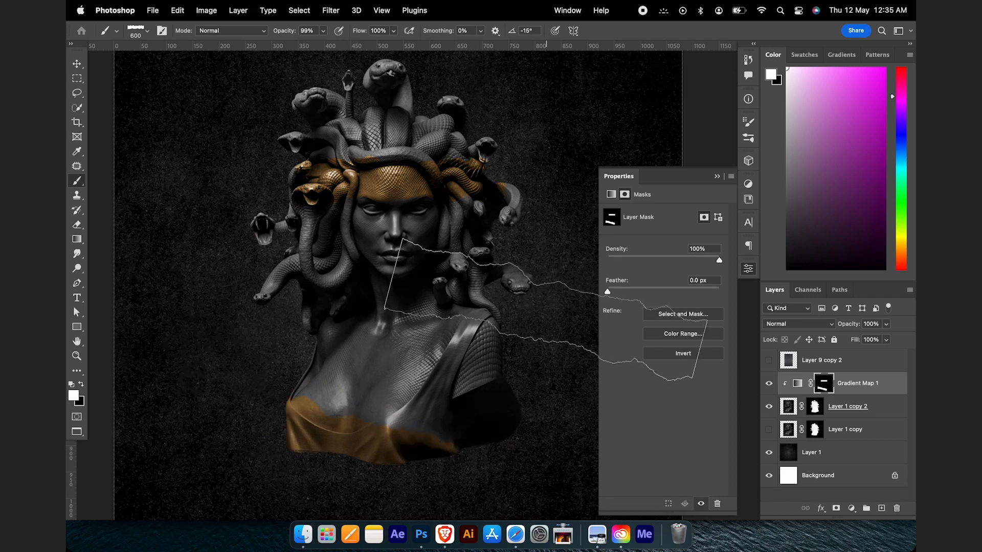
# Step: Reduce the brush to 150 px and stamp white on the mask over the tip of the lower-left snake's head
pyautogui.press('[')
pyautogui.press('[')
pyautogui.press('[')
pyautogui.press('[')
pyautogui.press('[')
pyautogui.press('[')
pyautogui.press('[')
pyautogui.press('[')
pyautogui.press('[')
pyautogui.click(228, 278)
pyautogui.press('[')
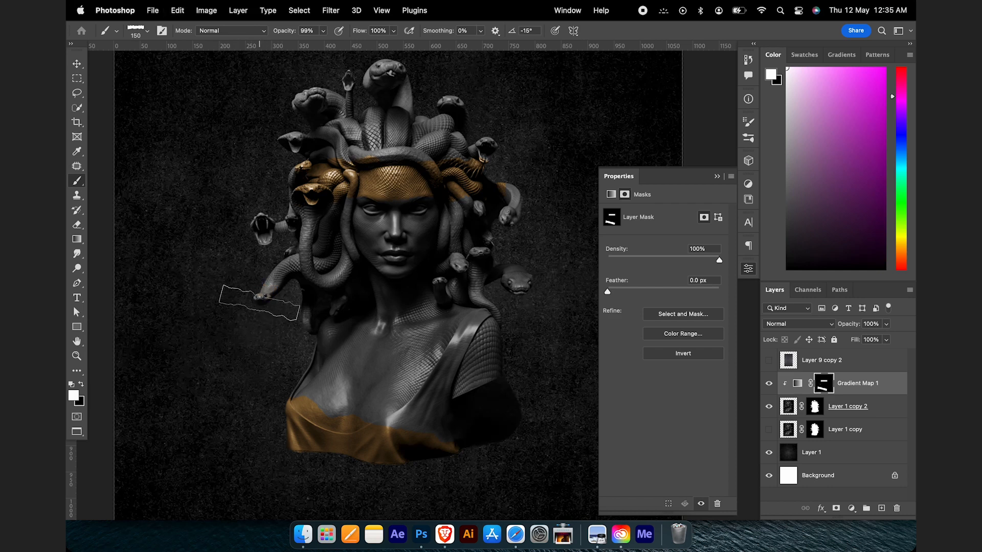
pyautogui.click(268, 302)
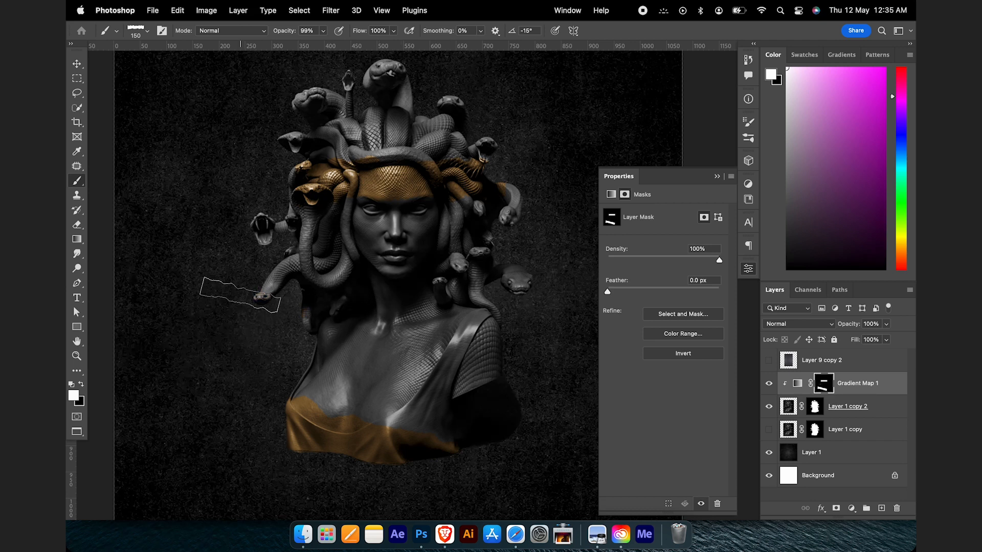
# Step: Set the brush to 250 px with an 11° angle and stamp white on the mask over the lower-right snake's head
pyautogui.press(']')
pyautogui.press(']')
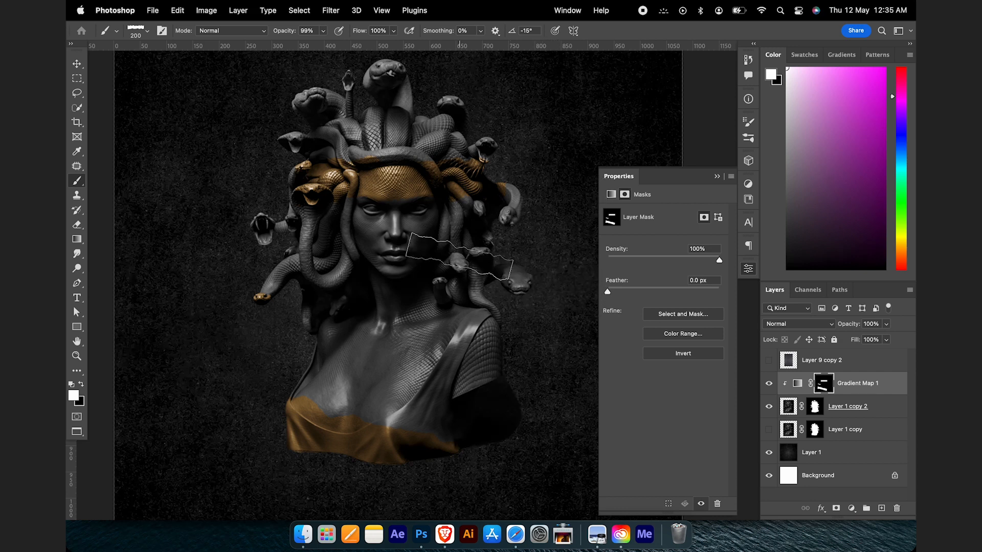
pyautogui.rightClick(504, 296)
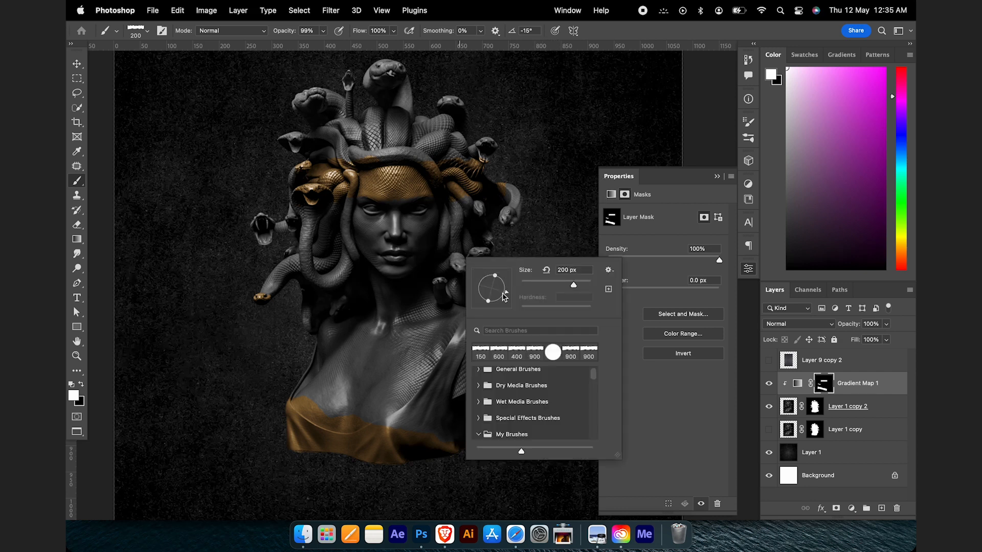
pyautogui.click(610, 32)
pyautogui.press(']')
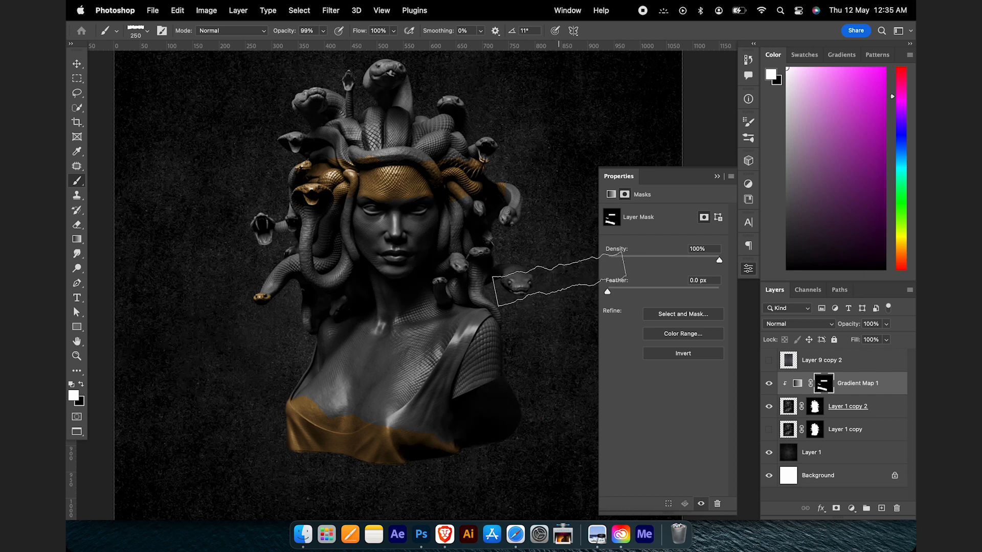
pyautogui.click(559, 280)
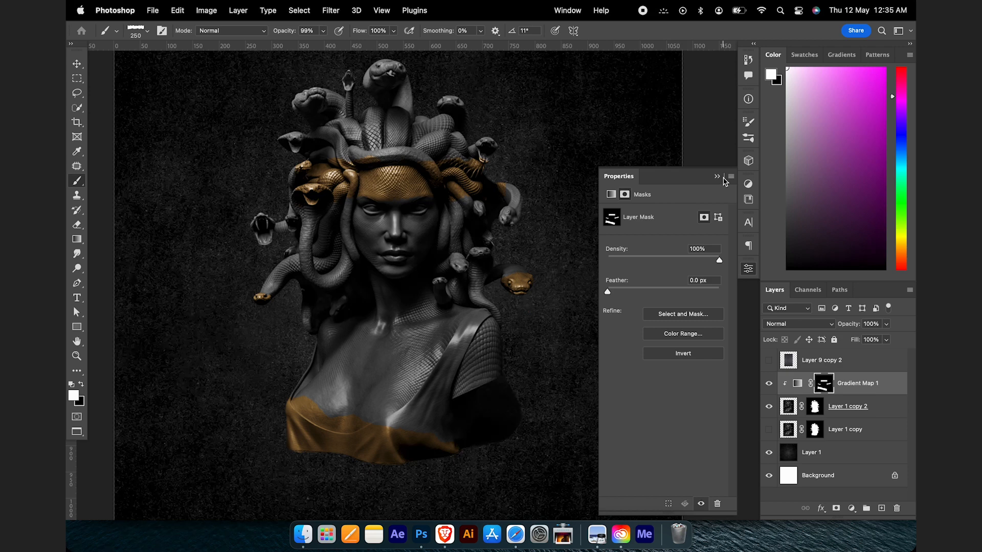
# Step: Collapse the mask properties and stamp white with a 150 px brush over the small upright snake's head at the top of the bust
pyautogui.click(724, 178)
pyautogui.scroll(5, 384, 154)
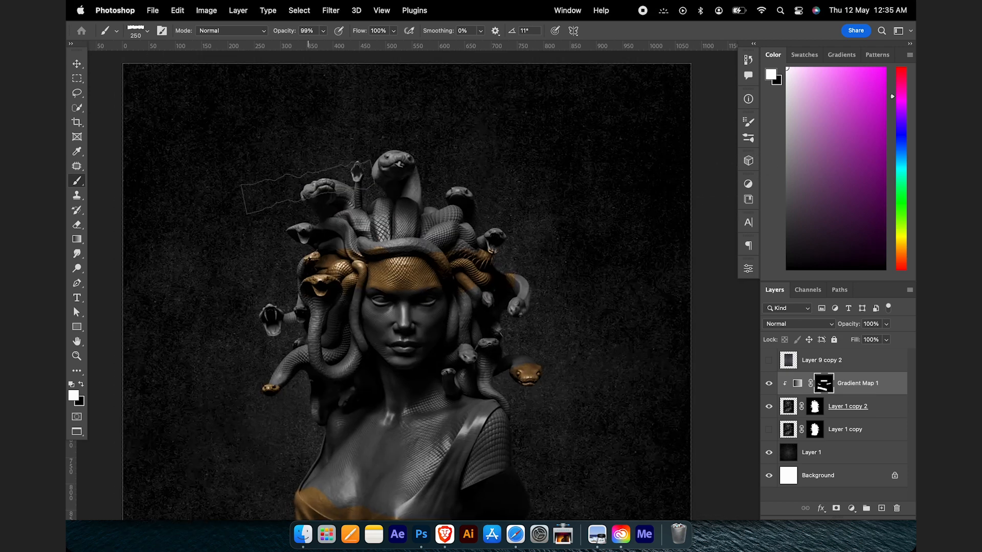
pyautogui.press('[')
pyautogui.press('[')
pyautogui.press('[')
pyautogui.press('[')
pyautogui.press(']')
pyautogui.click(334, 171)
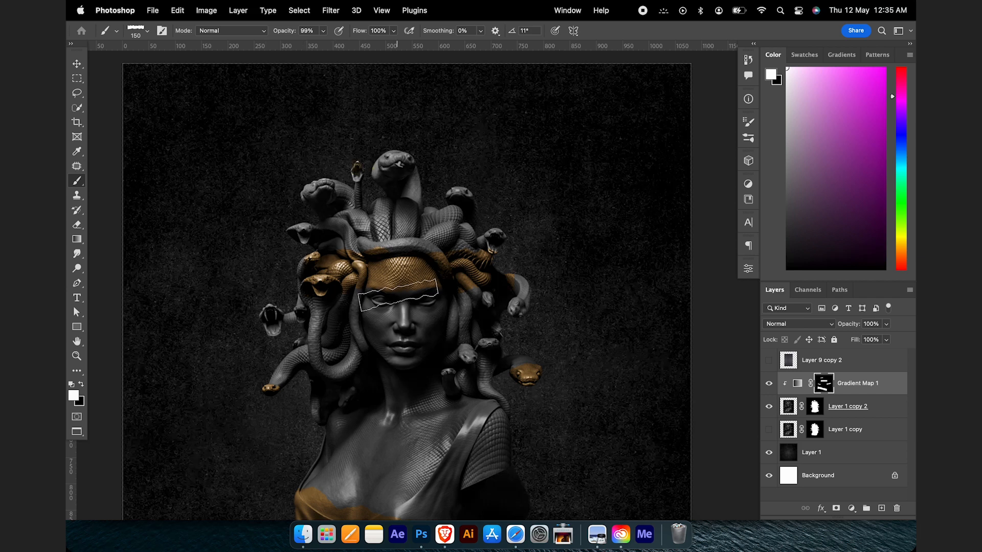
# Step: Compare the bust with Gradient Map 1 off and on, and give that layer a Bevel & Emboss effect with size 0 px
pyautogui.moveTo(419, 305); pyautogui.dragTo(417, 184)
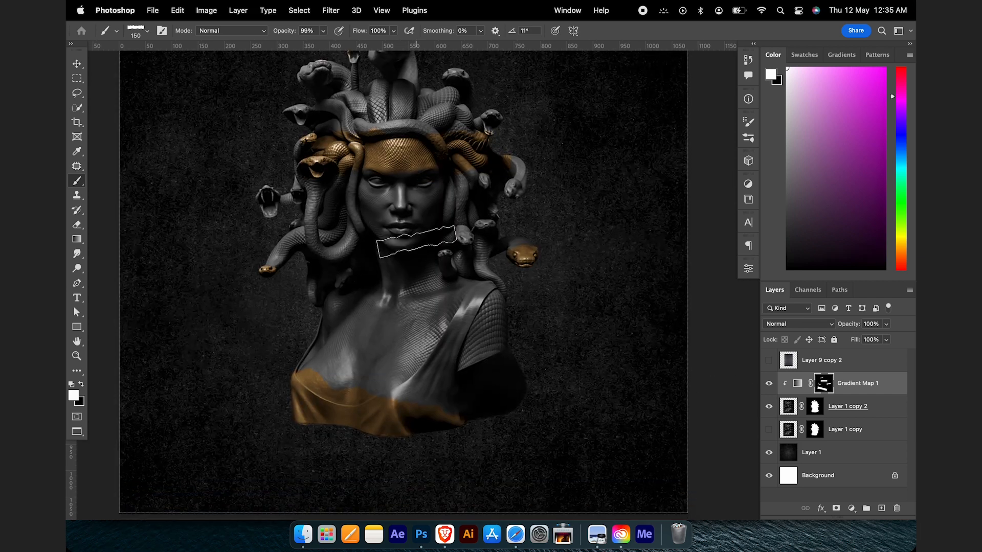
pyautogui.press('v')
pyautogui.click(769, 383)
pyautogui.click(769, 383)
pyautogui.click(798, 383)
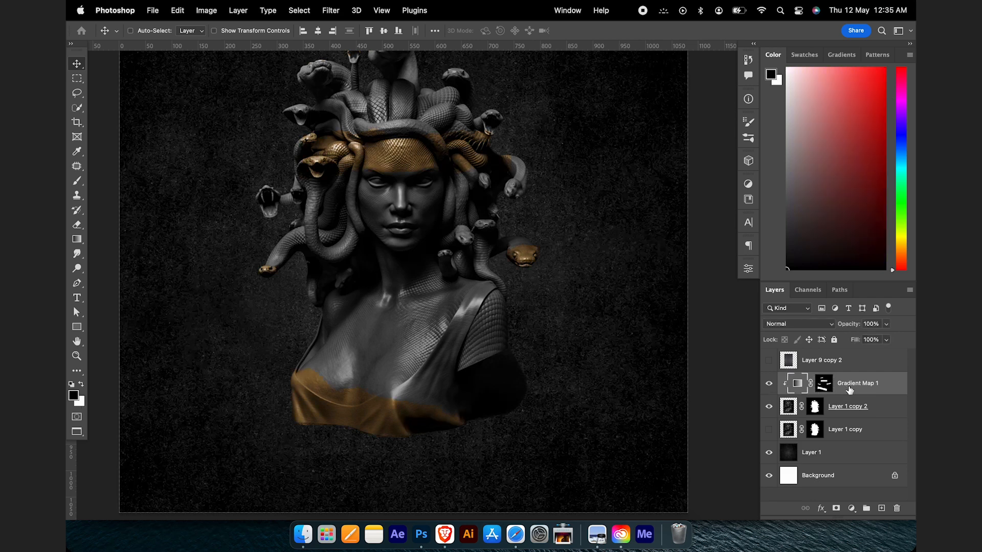
pyautogui.click(821, 508)
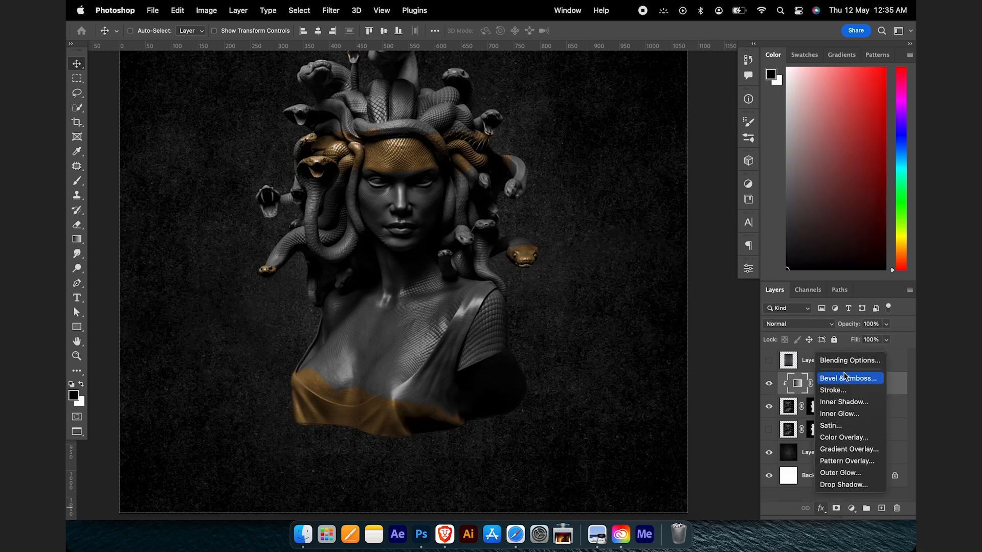
pyautogui.click(845, 378)
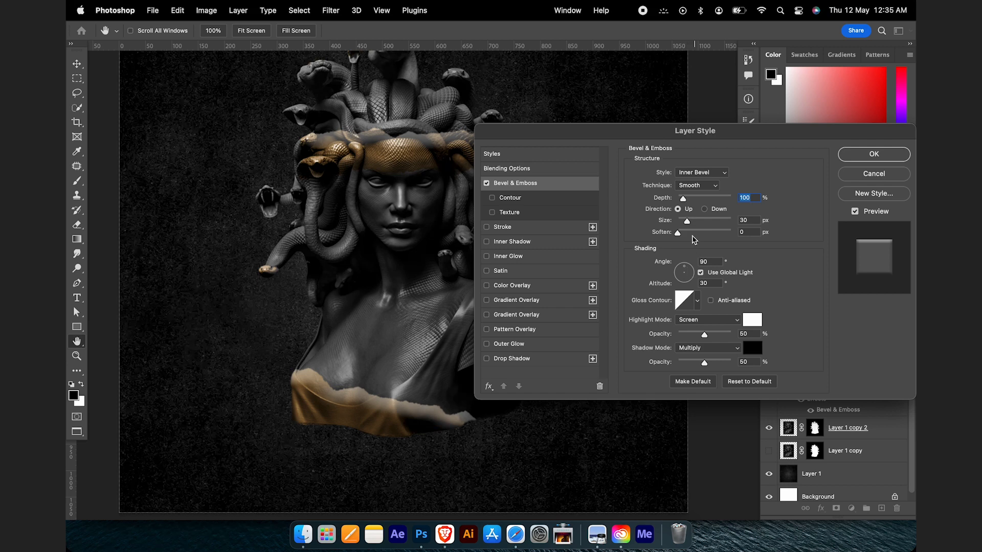
pyautogui.moveTo(687, 220); pyautogui.dragTo(674, 222)
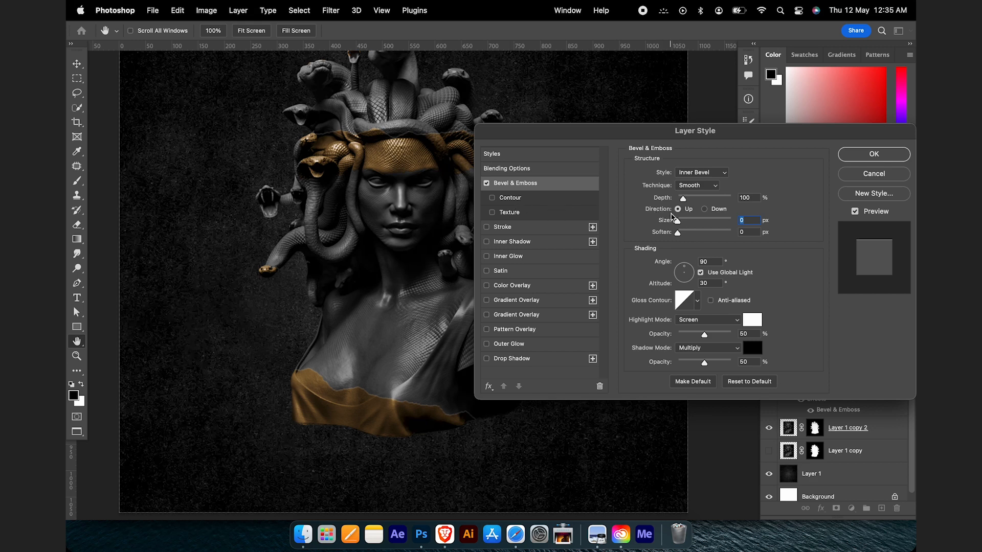
# Step: Set the bevel style to Pillow Emboss with a depth of 157%
pyautogui.click(690, 186)
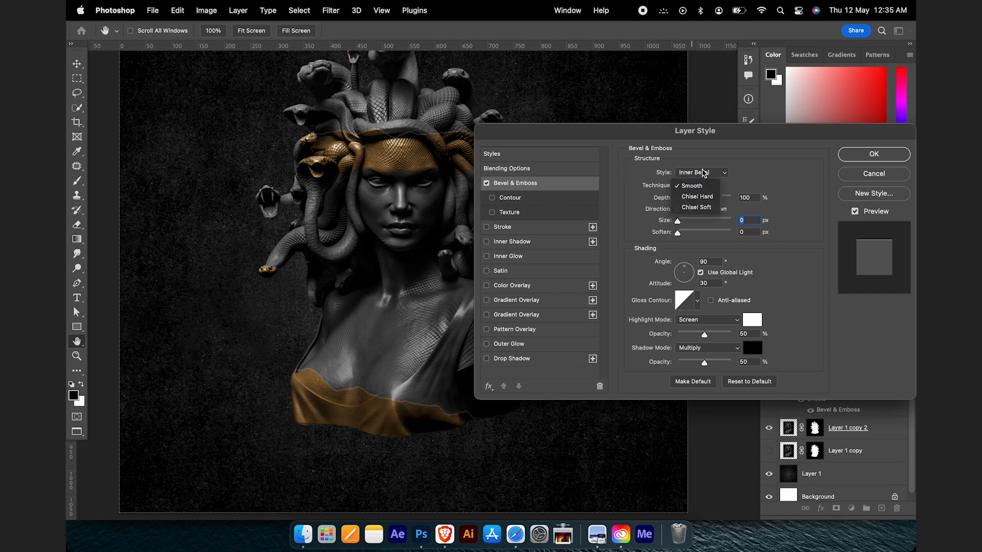
pyautogui.click(703, 173)
pyautogui.click(693, 184)
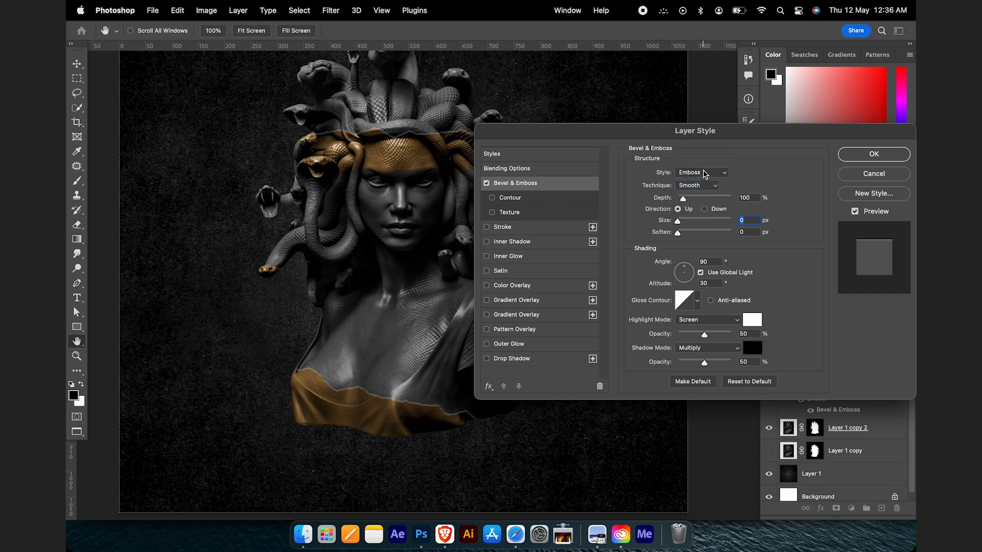
pyautogui.click(704, 173)
pyautogui.click(702, 185)
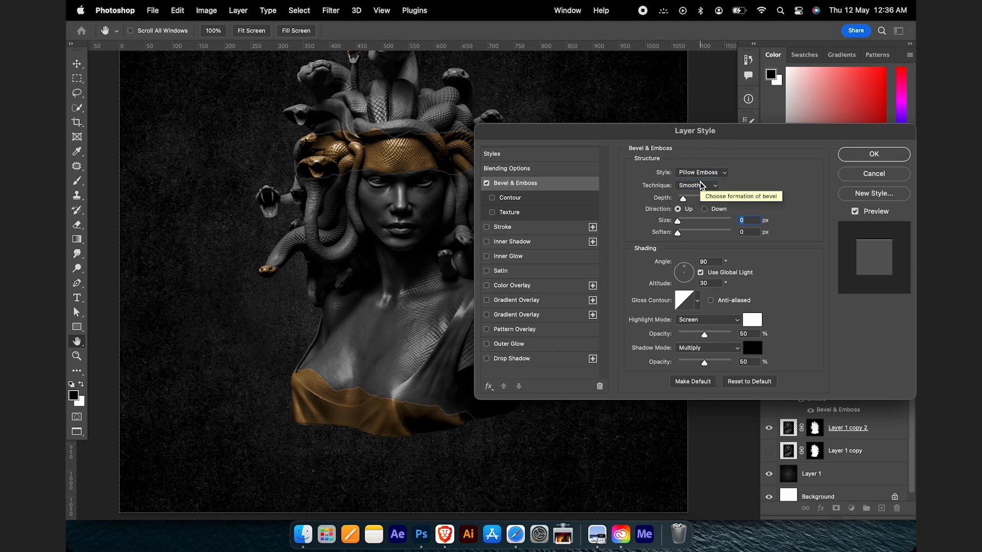
pyautogui.moveTo(684, 200)
pyautogui.mouseDown()
pyautogui.moveTo(716, 198)
pyautogui.moveTo(674, 198)
pyautogui.moveTo(686, 198)
pyautogui.moveTo(677, 225)
pyautogui.moveTo(685, 202)
pyautogui.mouseUp()
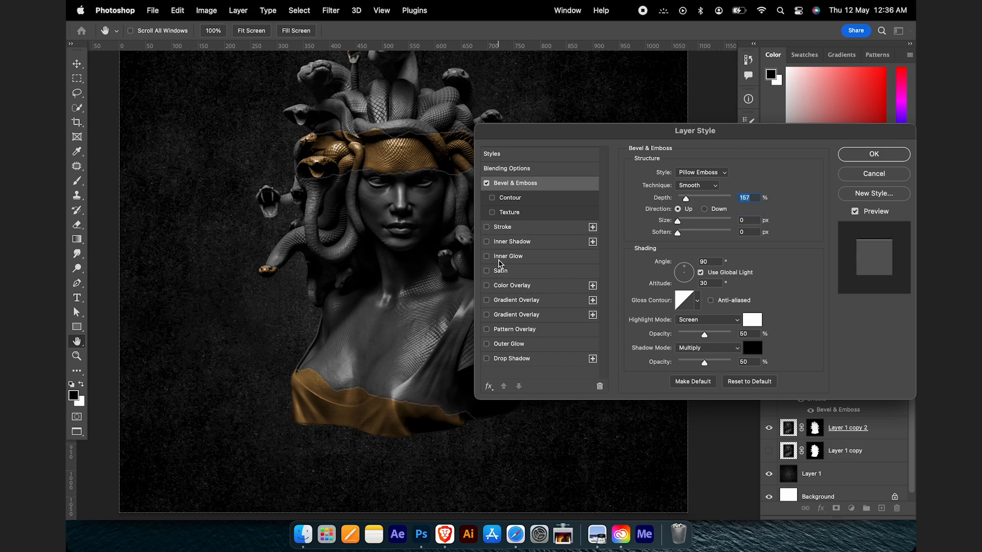
# Step: Add an Inner Shadow with 71% opacity, -15° angle, 7 px distance and 8 px size
pyautogui.click(496, 247)
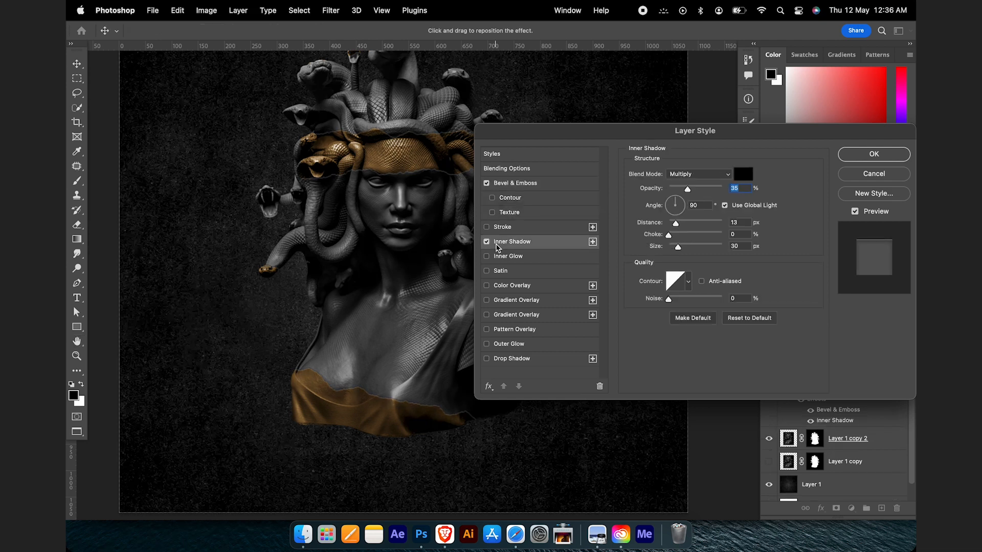
pyautogui.click(489, 243)
pyautogui.click(489, 243)
pyautogui.moveTo(676, 224); pyautogui.dragTo(673, 249)
pyautogui.moveTo(687, 190); pyautogui.dragTo(706, 193)
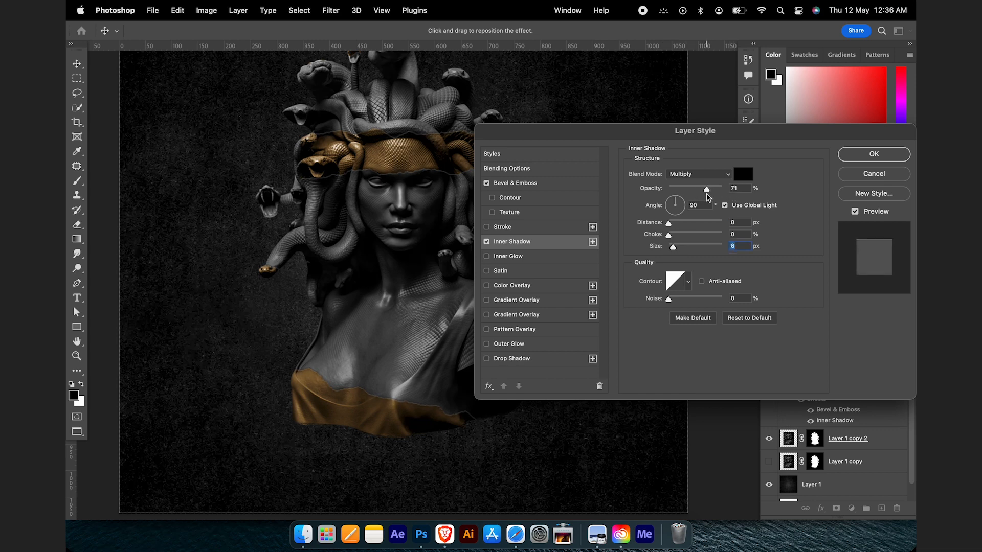
pyautogui.moveTo(373, 409)
pyautogui.mouseDown()
pyautogui.moveTo(362, 397)
pyautogui.moveTo(359, 412)
pyautogui.mouseUp()
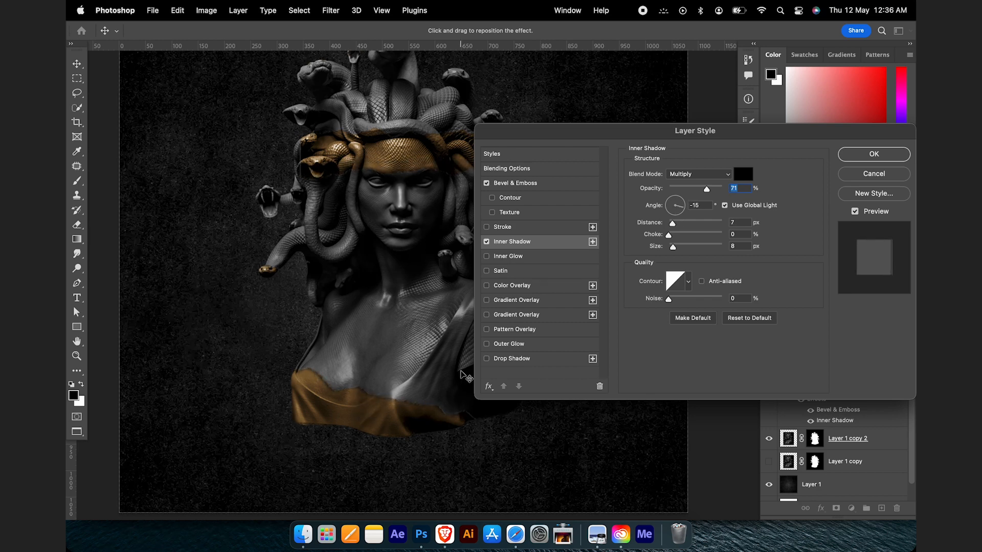
# Step: Try the Inner Shadow at 35% opacity, switch that effect off and apply the layer style
pyautogui.write('35')
pyautogui.click(487, 242)
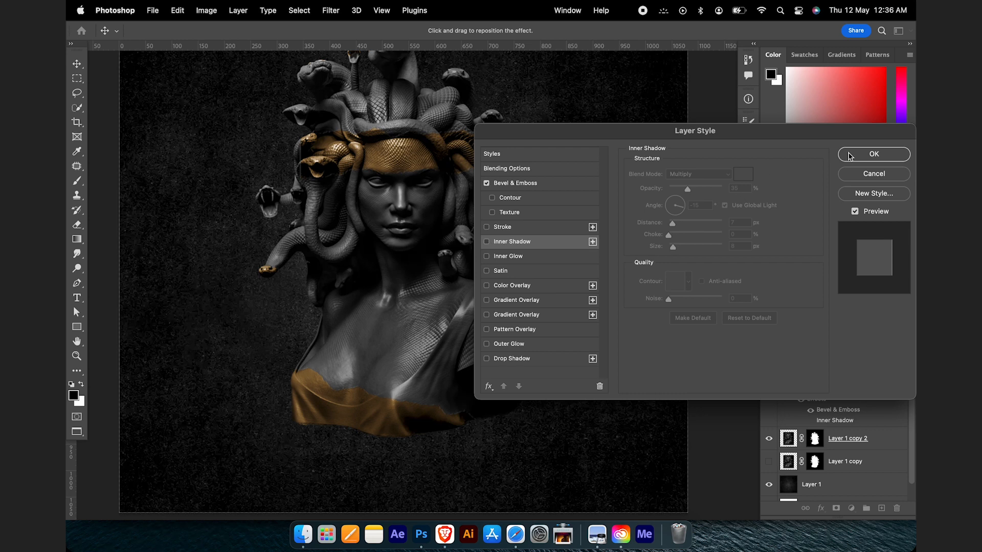
pyautogui.click(848, 156)
# Step: Duplicate Gradient Map 1 directly above the Layer 1 background texture and fill the copy's mask with white
pyautogui.press('super+minus')
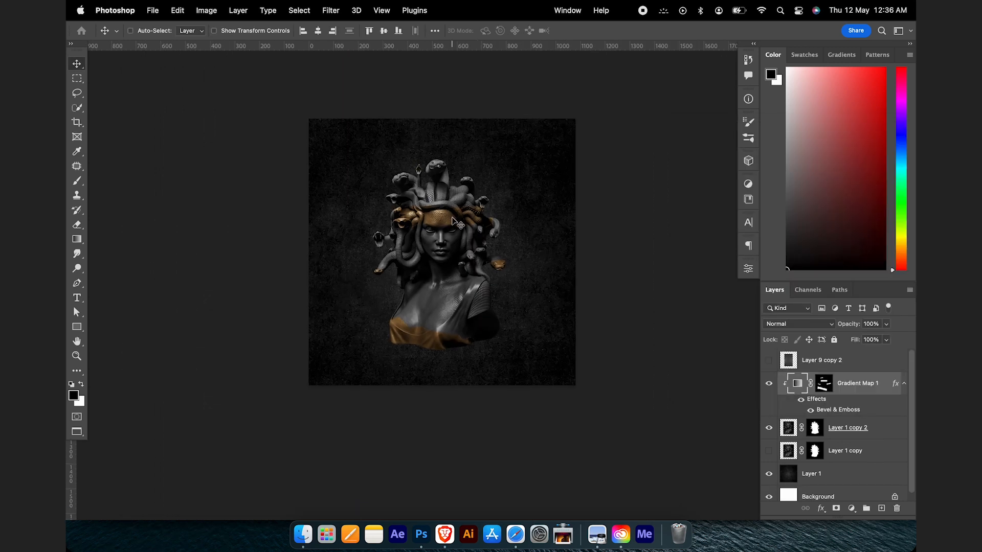
pyautogui.press('super+plus')
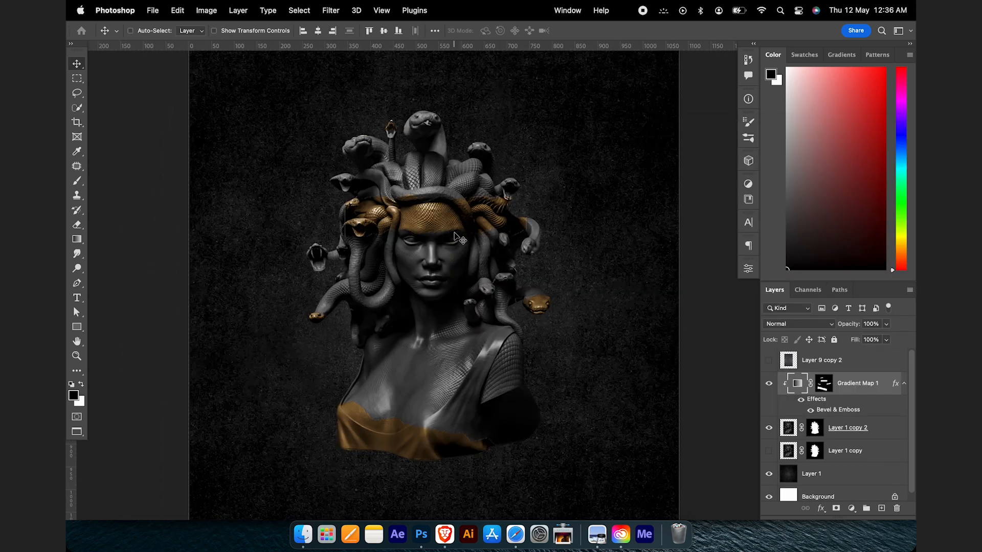
pyautogui.press('super+minus')
pyautogui.moveTo(840, 389); pyautogui.dragTo(843, 455)
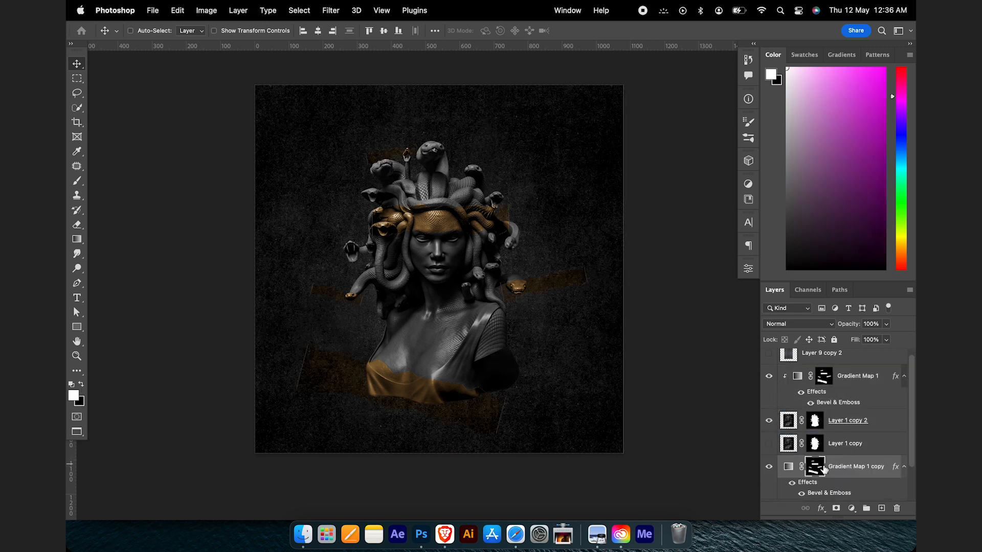
pyautogui.hotkey('alt', 'BackSpace')
# Step: Shift the color stops of the copied gradient map toward its black end, placing the dark brown stop at 85%
pyautogui.doubleClick(791, 470)
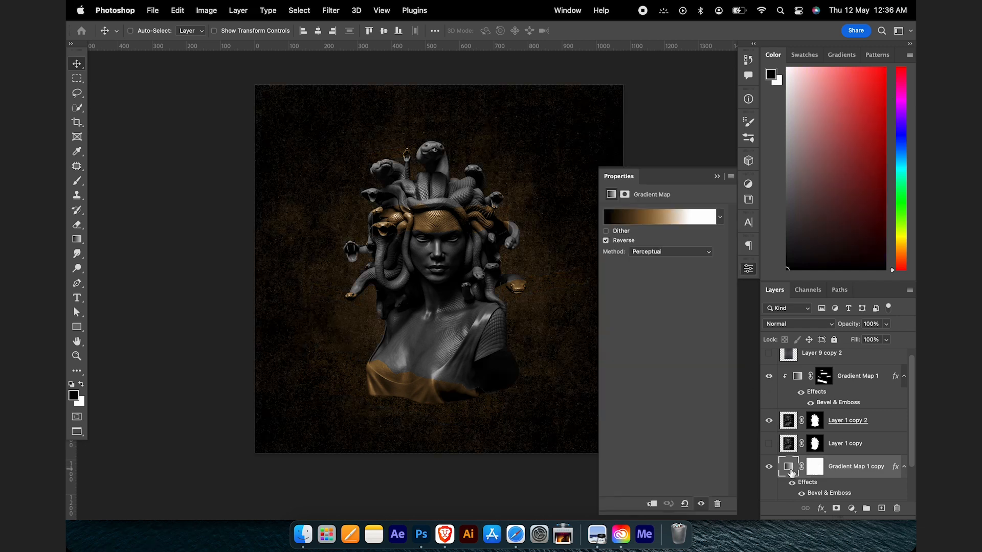
pyautogui.click(668, 216)
pyautogui.moveTo(651, 334); pyautogui.dragTo(708, 334)
pyautogui.click(694, 334)
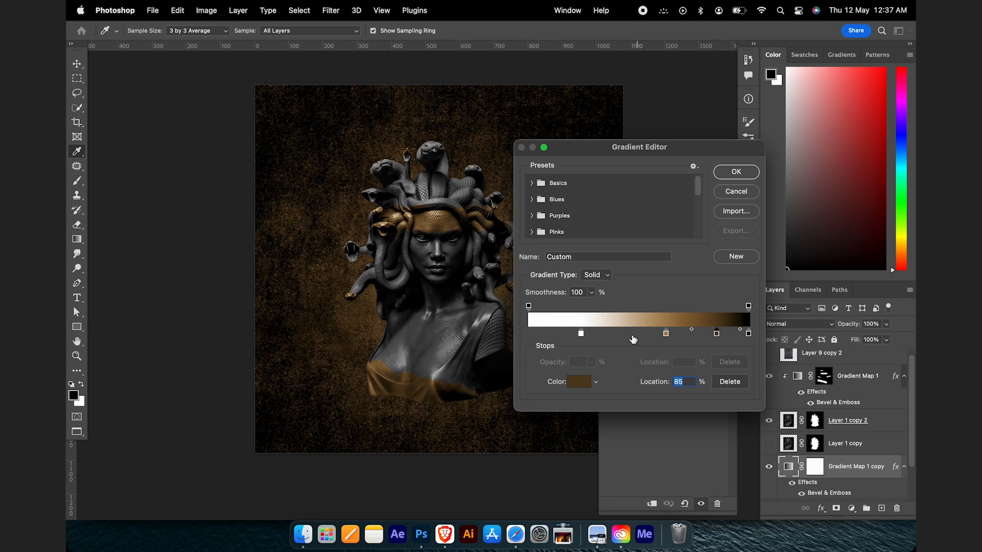
pyautogui.moveTo(580, 334); pyautogui.dragTo(623, 360)
pyautogui.moveTo(667, 335); pyautogui.dragTo(724, 336)
pyautogui.click(736, 172)
# Step: Draw black linear gradients upward on the Gradient Map 1 copy mask, fading the gold texture out of the lower half of the background
pyautogui.click(815, 467)
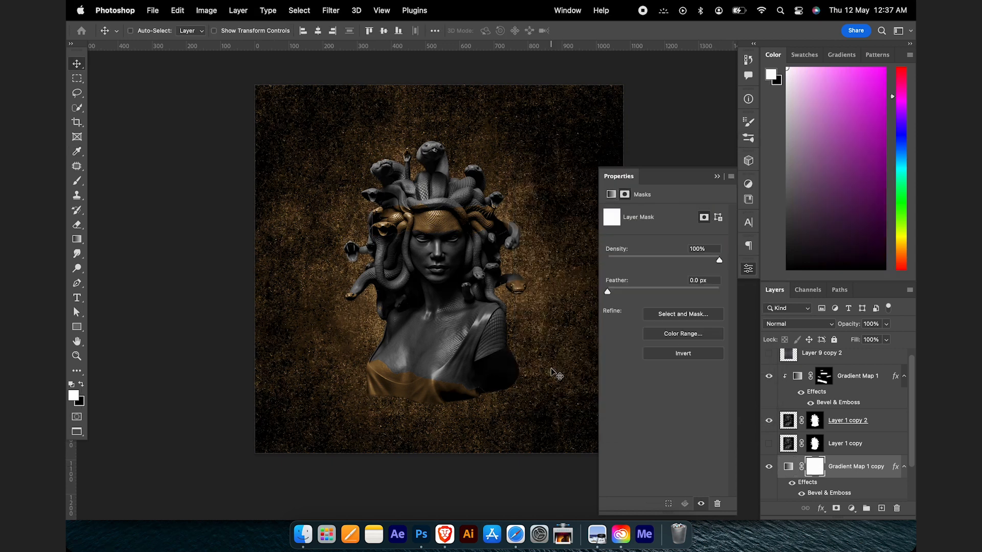
pyautogui.click(717, 177)
pyautogui.press('g')
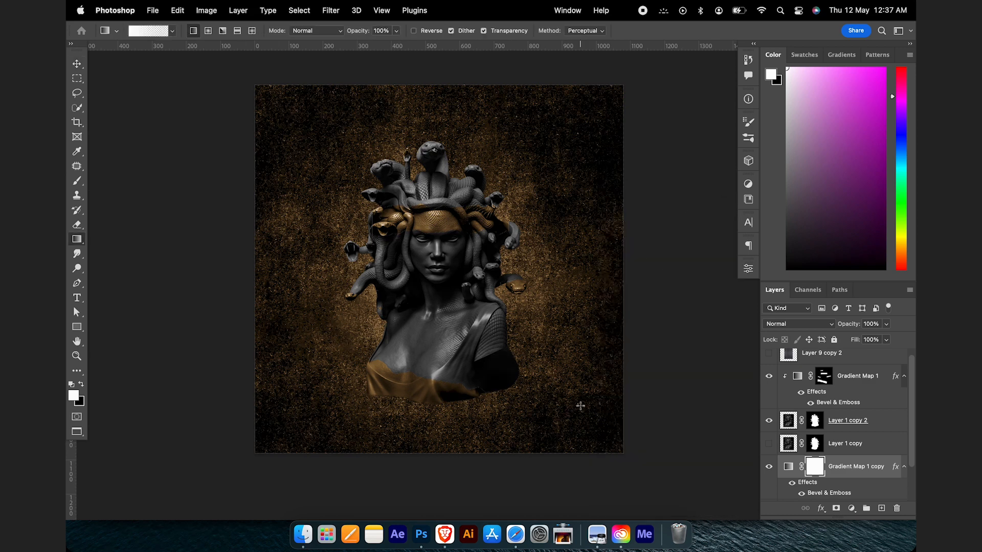
pyautogui.moveTo(618, 443); pyautogui.dragTo(634, 176)
pyautogui.press('x')
pyautogui.moveTo(635, 424); pyautogui.dragTo(644, 162)
pyautogui.moveTo(632, 386); pyautogui.dragTo(639, 162)
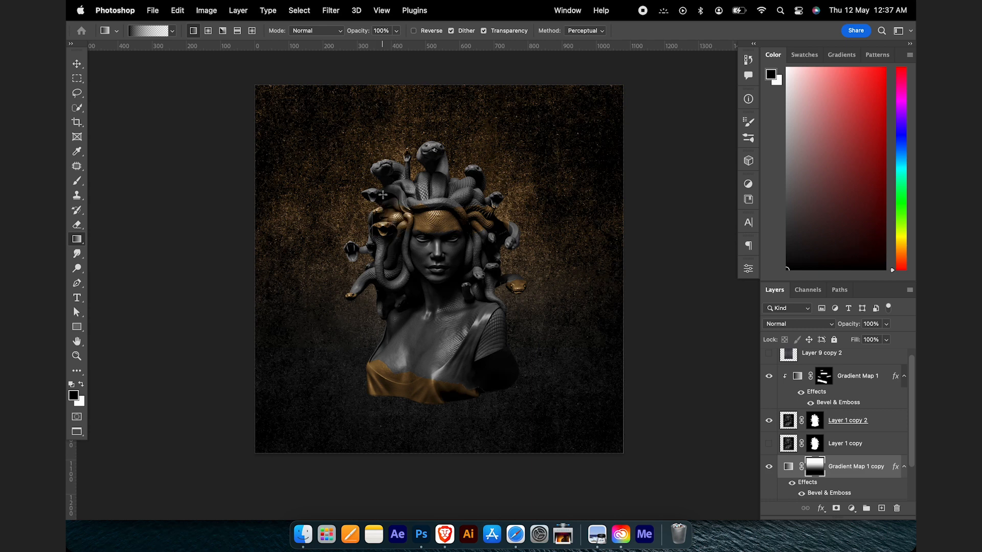
pyautogui.press('v')
pyautogui.scroll(-2, 463, 225)
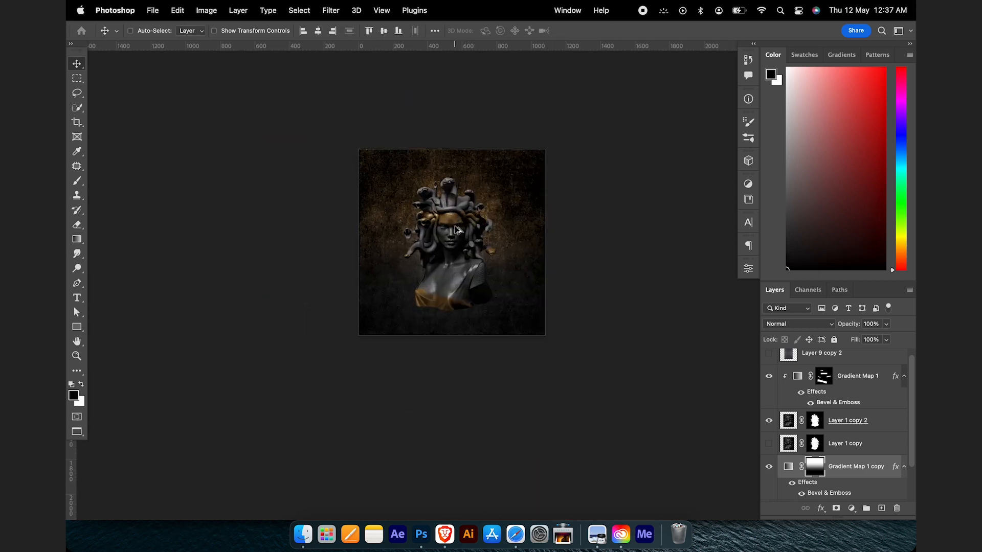
pyautogui.scroll(1, 458, 228)
pyautogui.scroll(1, 456, 314)
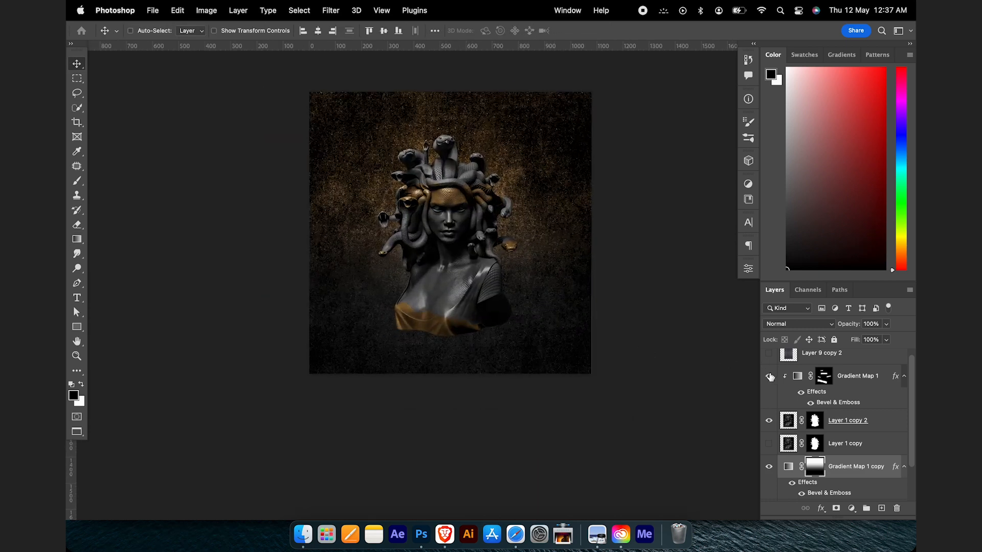
# Step: Add a new layer above Gradient Map 1 copy and choose a Soft Round brush at 316 px
pyautogui.scroll(-2, 849, 481)
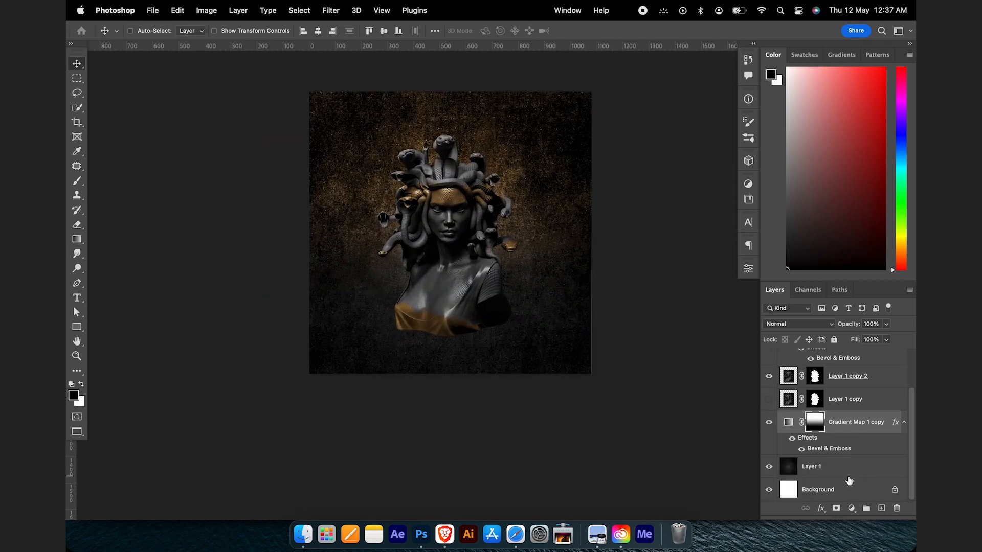
pyautogui.click(882, 509)
pyautogui.press('b')
pyautogui.rightClick(435, 327)
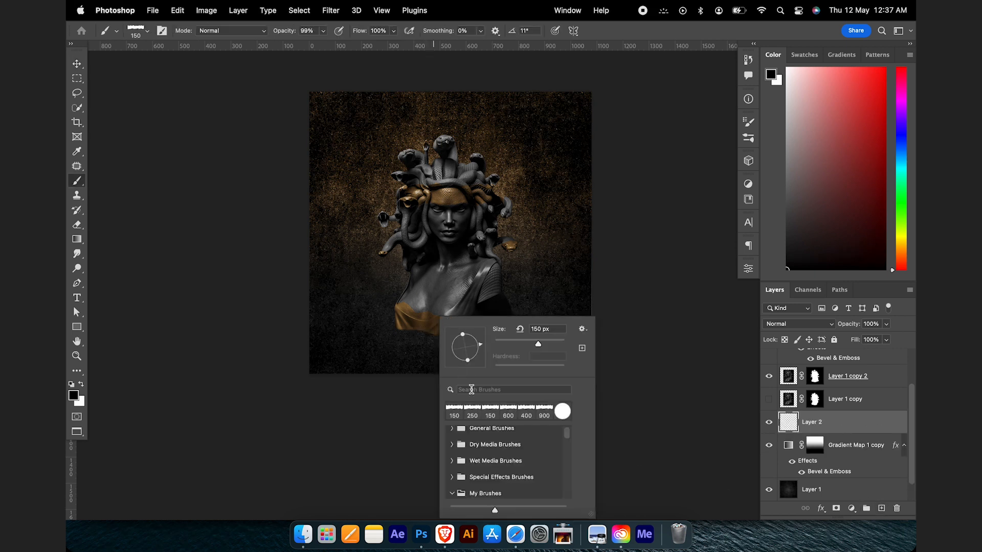
pyautogui.click(453, 434)
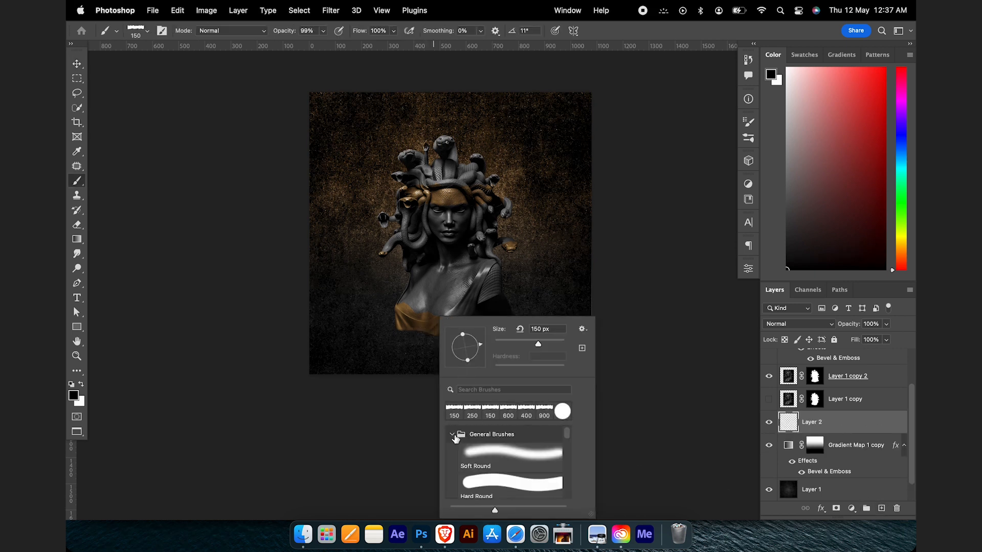
pyautogui.click(476, 453)
pyautogui.rightClick(449, 231)
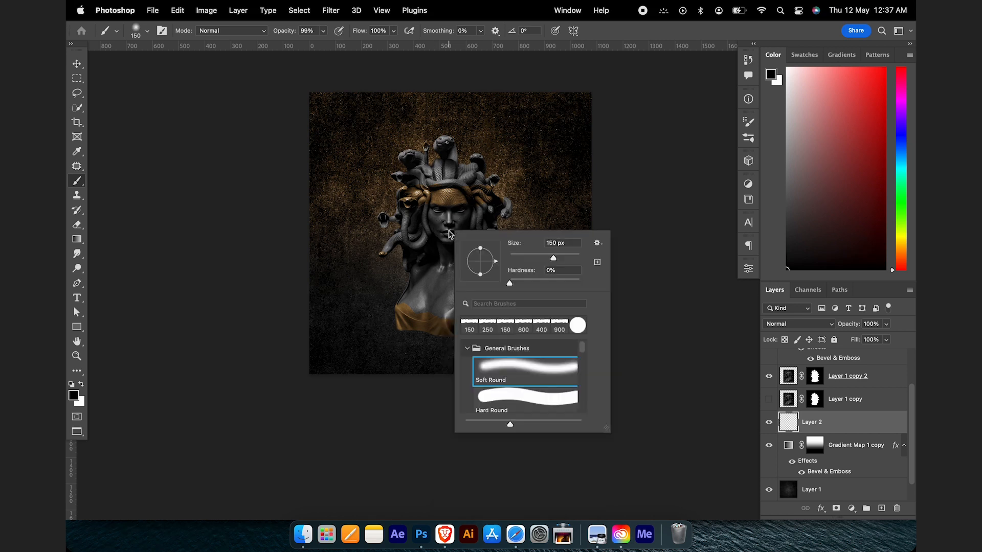
pyautogui.moveTo(556, 262); pyautogui.dragTo(566, 259)
pyautogui.click(587, 39)
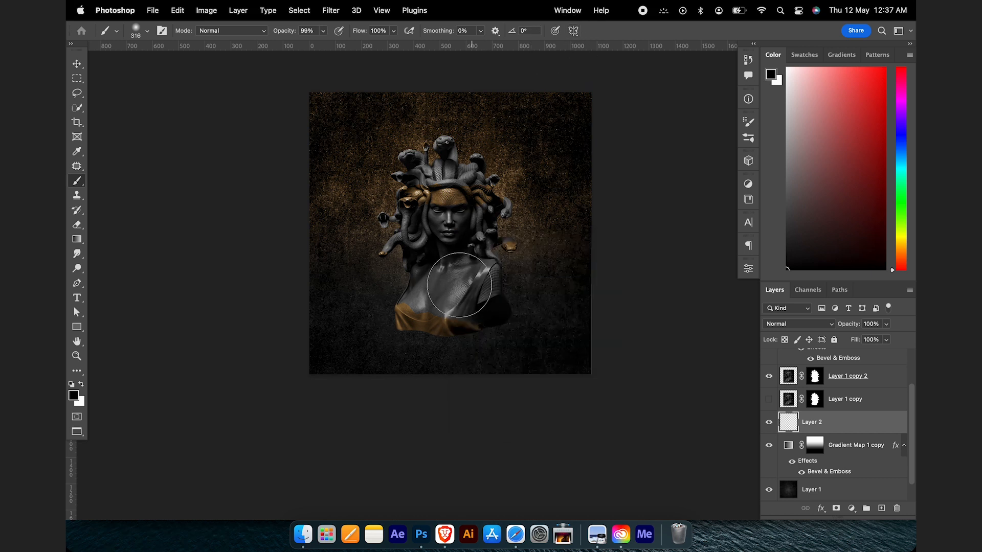
# Step: Try a black shadow beneath the bust with the brush tip flattened to a thin ellipse at 500 px, and undo it
pyautogui.rightClick(458, 309)
pyautogui.moveTo(481, 297); pyautogui.dragTo(479, 315)
pyautogui.click(604, 38)
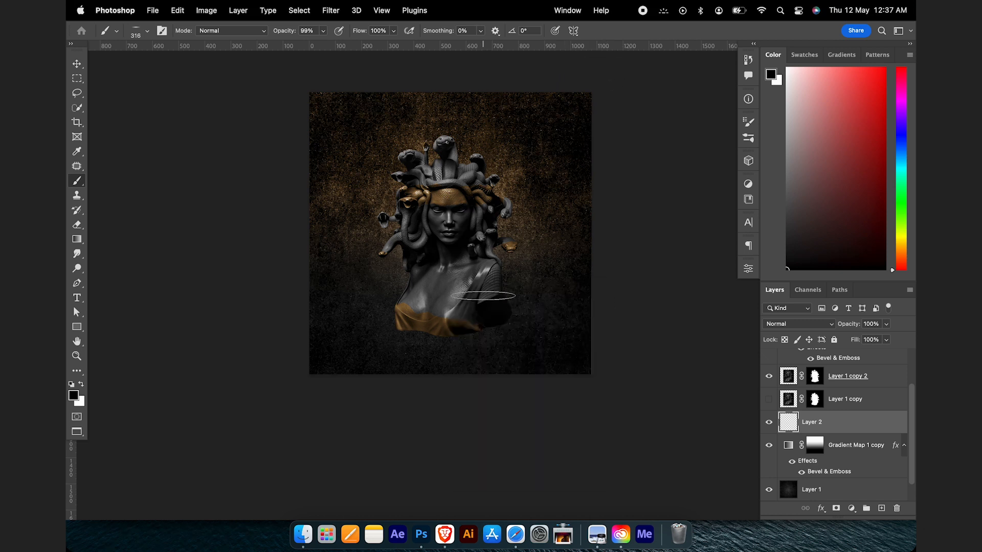
pyautogui.press(']')
pyautogui.press(']')
pyautogui.press(']')
pyautogui.press(']')
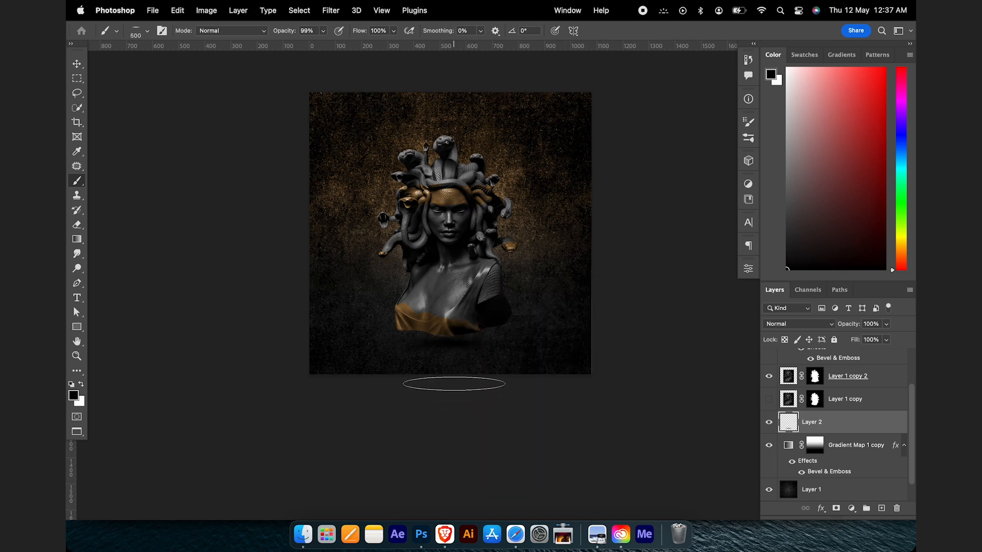
pyautogui.scroll(4, 450, 369)
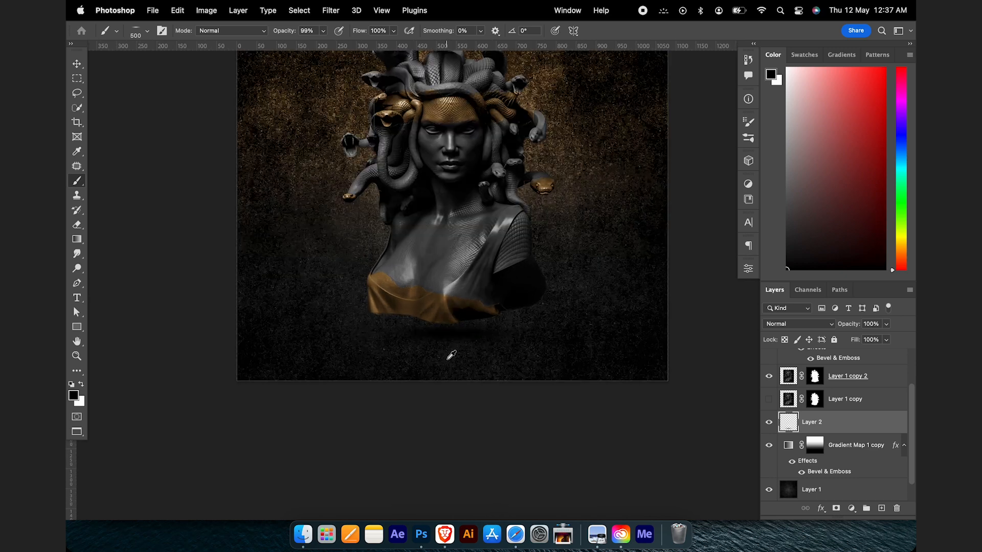
pyautogui.press('super+z')
# Step: Hide Layer 2 and draw a closed, curved black Pen shape behind the bust, forming a rounded underside along its lower edge
pyautogui.click(768, 423)
pyautogui.press('p')
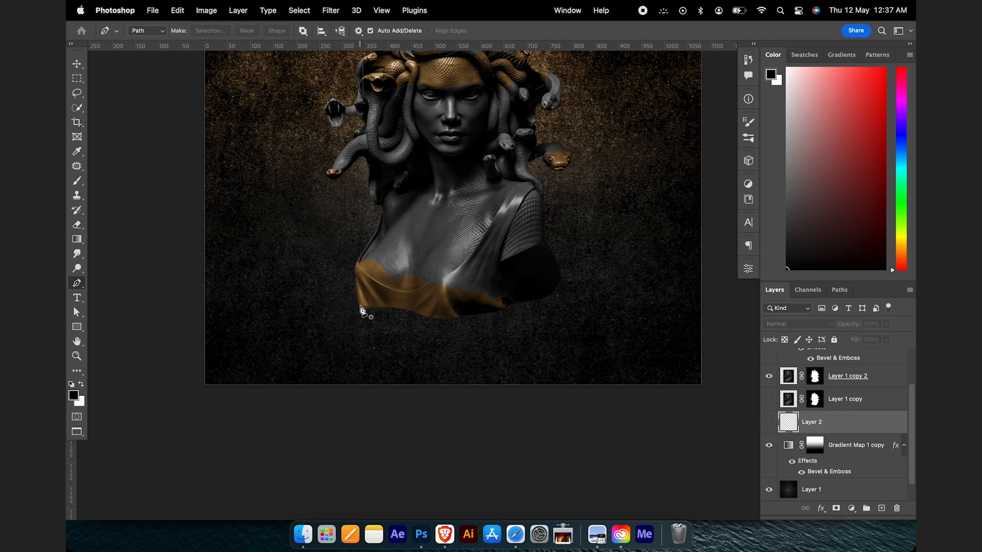
pyautogui.click(881, 508)
pyautogui.click(358, 306)
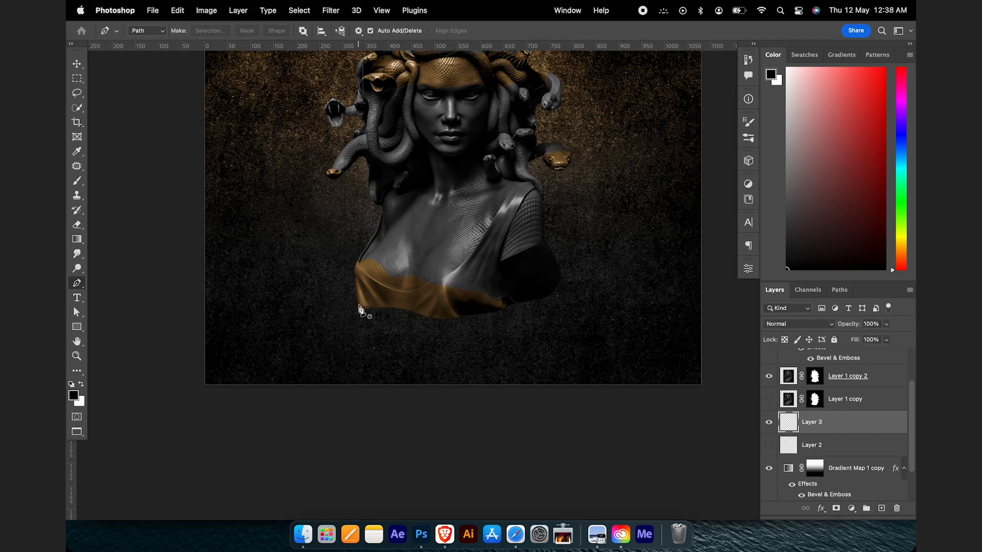
pyautogui.moveTo(392, 318); pyautogui.dragTo(469, 324)
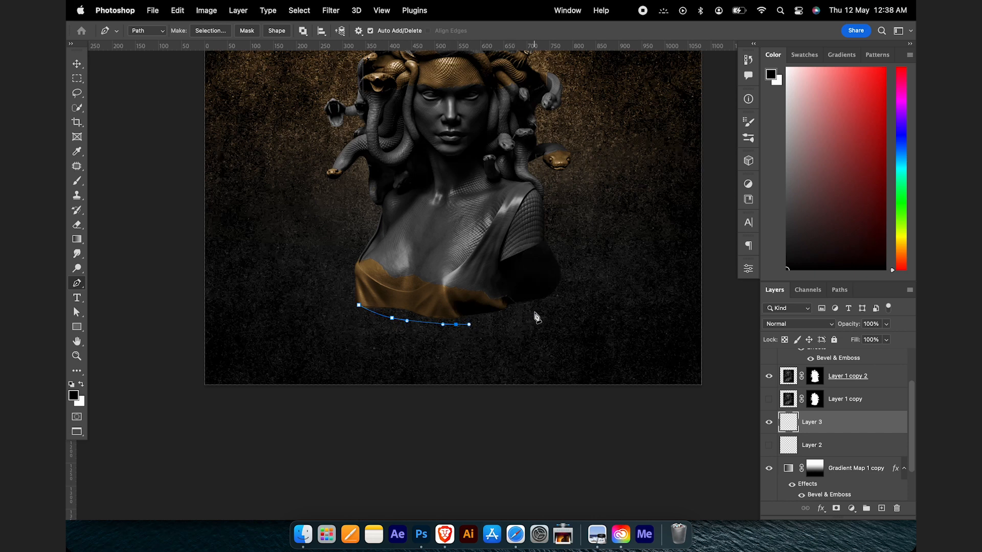
pyautogui.moveTo(557, 286); pyautogui.dragTo(568, 265)
pyautogui.press('super+z')
pyautogui.moveTo(553, 291); pyautogui.dragTo(578, 262)
pyautogui.moveTo(479, 286); pyautogui.dragTo(458, 288)
pyautogui.click(359, 306)
pyautogui.click(274, 31)
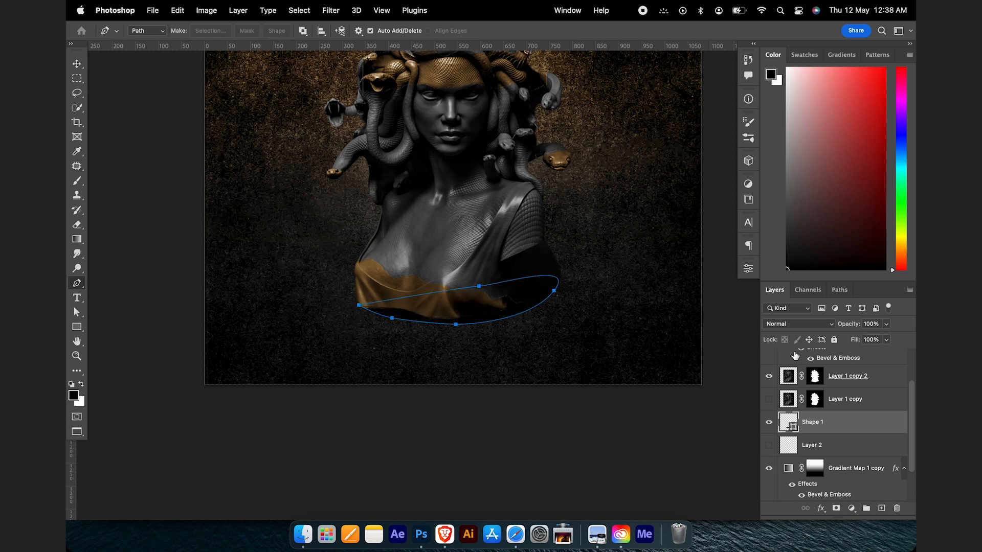
pyautogui.press('v')
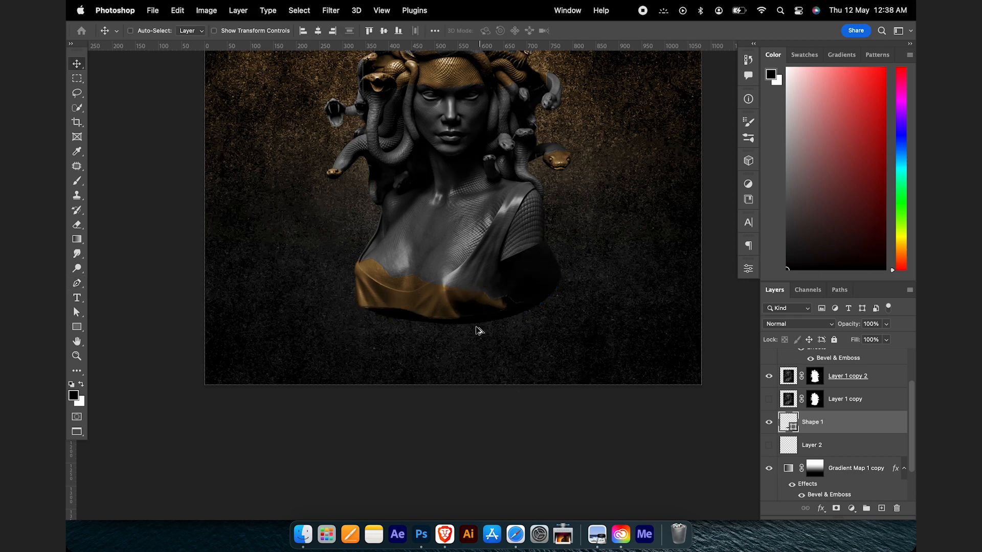
# Step: Add a new layer clipped to Shape 1 and prepare a Soft Round brush with a near-black color sampled from the bust's drapery
pyautogui.scroll(5, 427, 340)
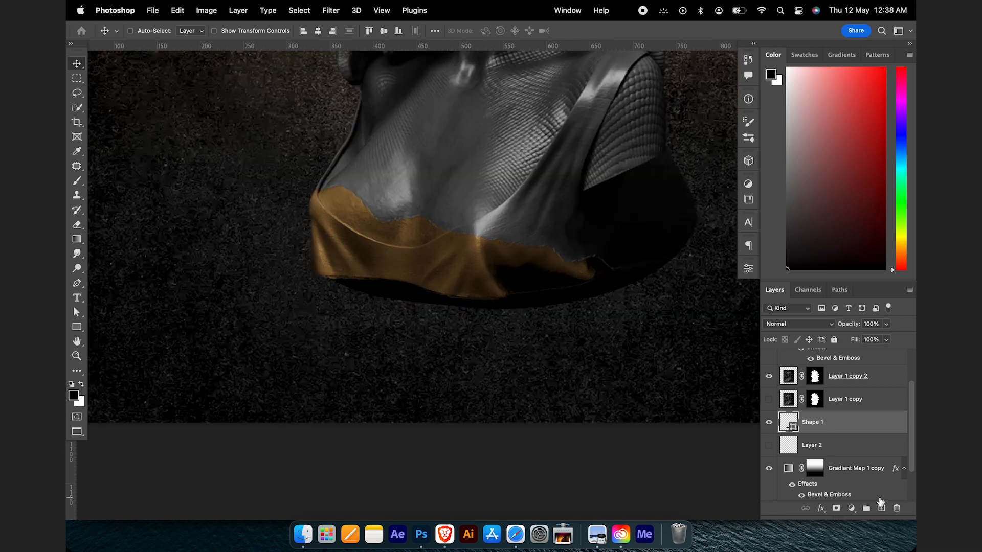
pyautogui.click(881, 508)
pyautogui.keyDown('alt'); pyautogui.click(849, 433); pyautogui.keyUp('alt')
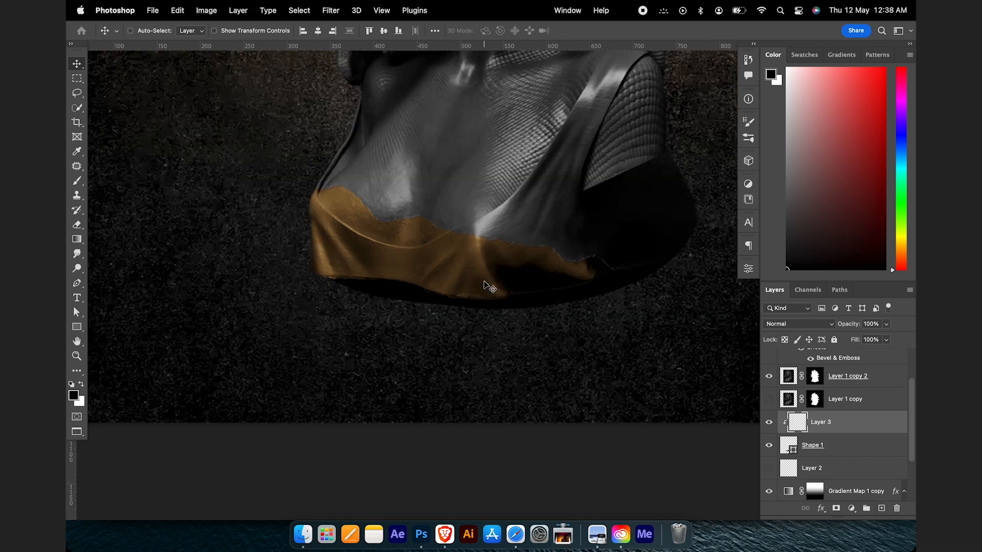
pyautogui.press('b')
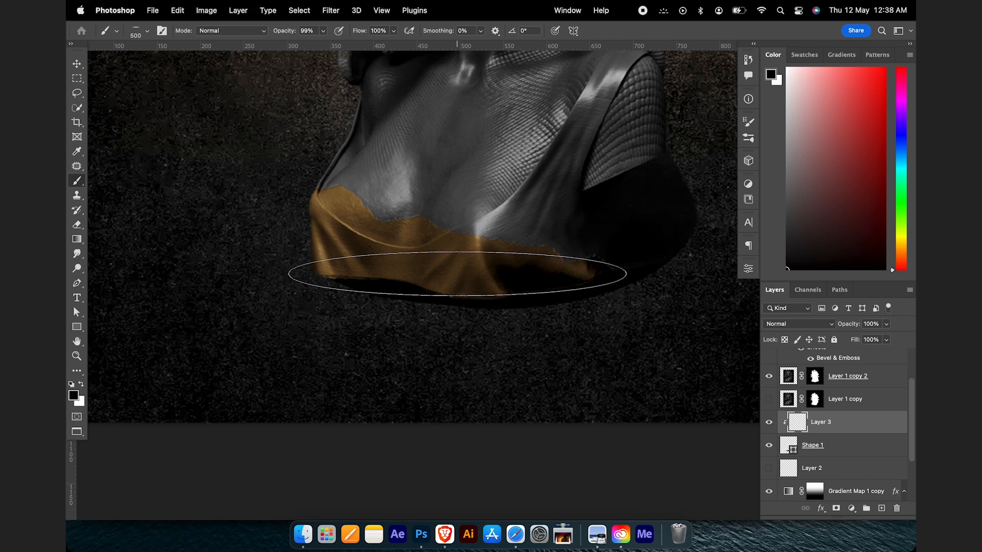
pyautogui.press('i')
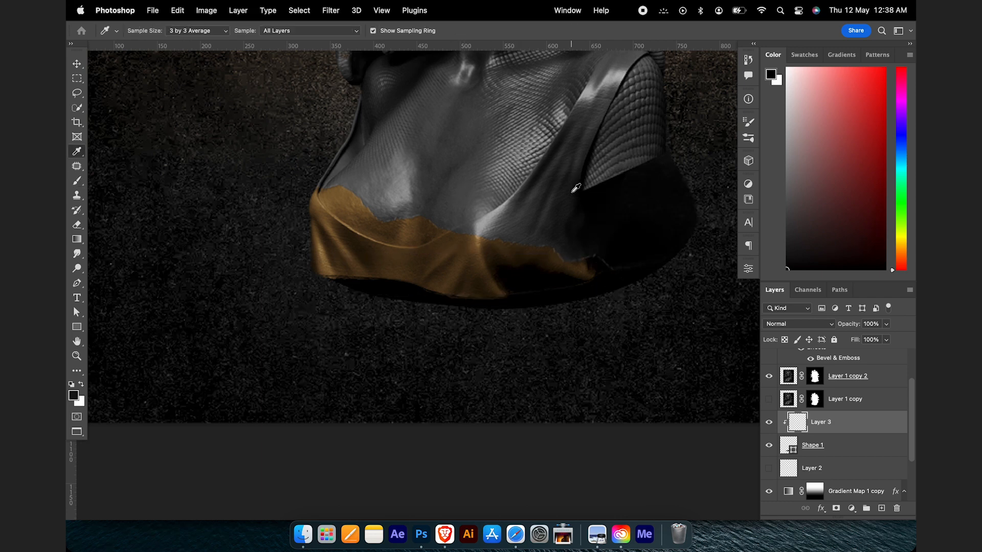
pyautogui.press('b')
pyautogui.rightClick(409, 287)
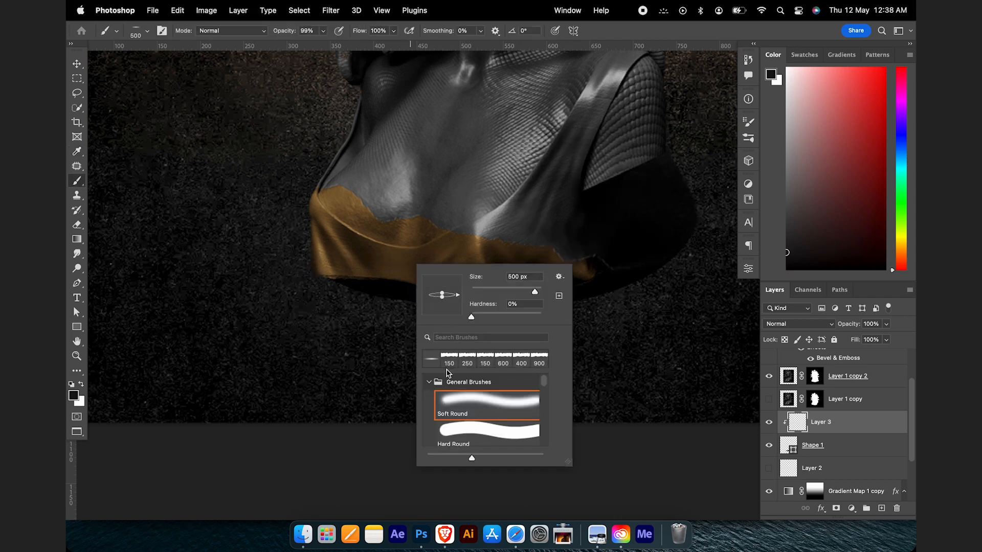
pyautogui.click(450, 395)
pyautogui.click(594, 38)
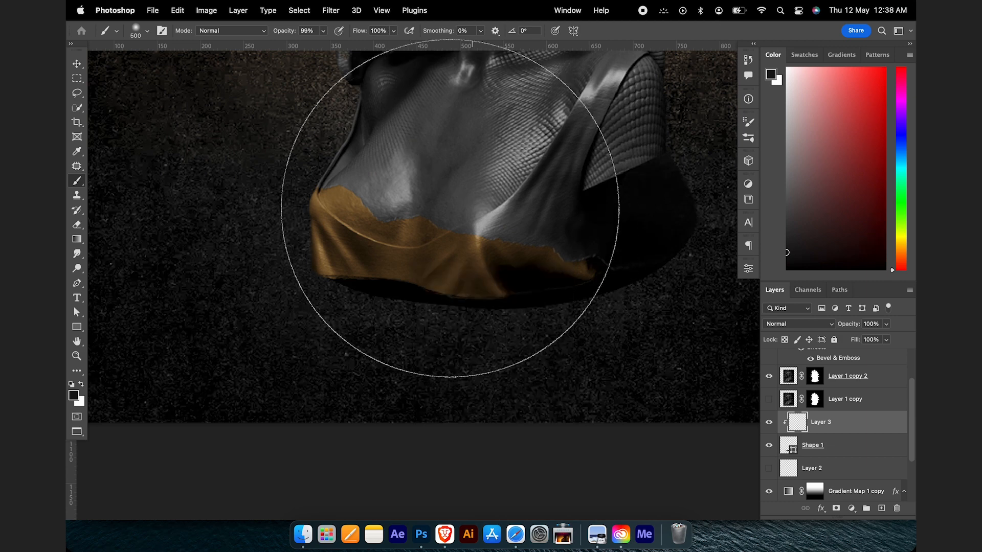
# Step: Reduce the brush to 80 px and paint soft near-black shading along the base shape under the bust
pyautogui.press('[')
pyautogui.press('[')
pyautogui.press('[')
pyautogui.press('[')
pyautogui.press('[')
pyautogui.press('[')
pyautogui.press('[')
pyautogui.press('[')
pyautogui.press('[')
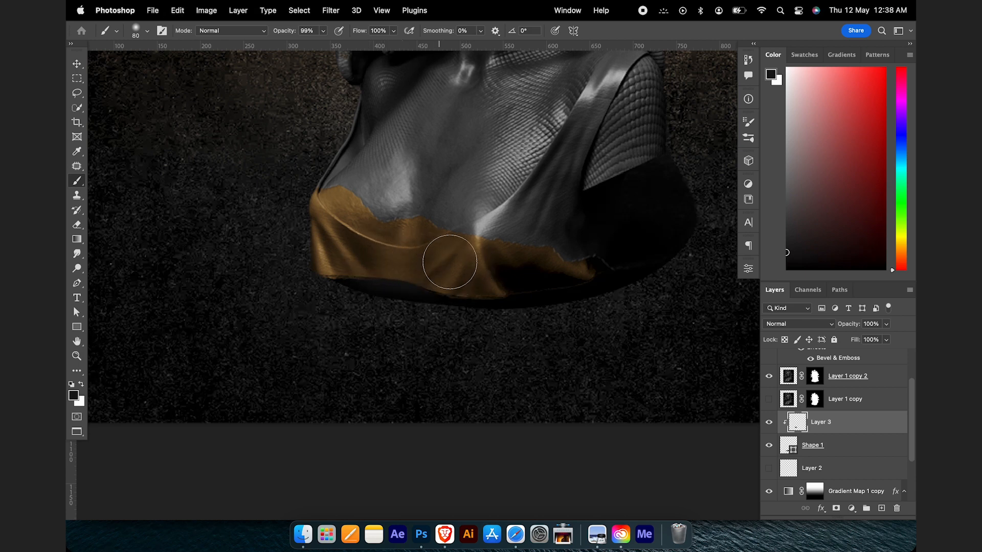
pyautogui.moveTo(501, 268)
pyautogui.mouseDown()
pyautogui.moveTo(608, 249)
pyautogui.moveTo(631, 236)
pyautogui.moveTo(656, 192)
pyautogui.mouseUp()
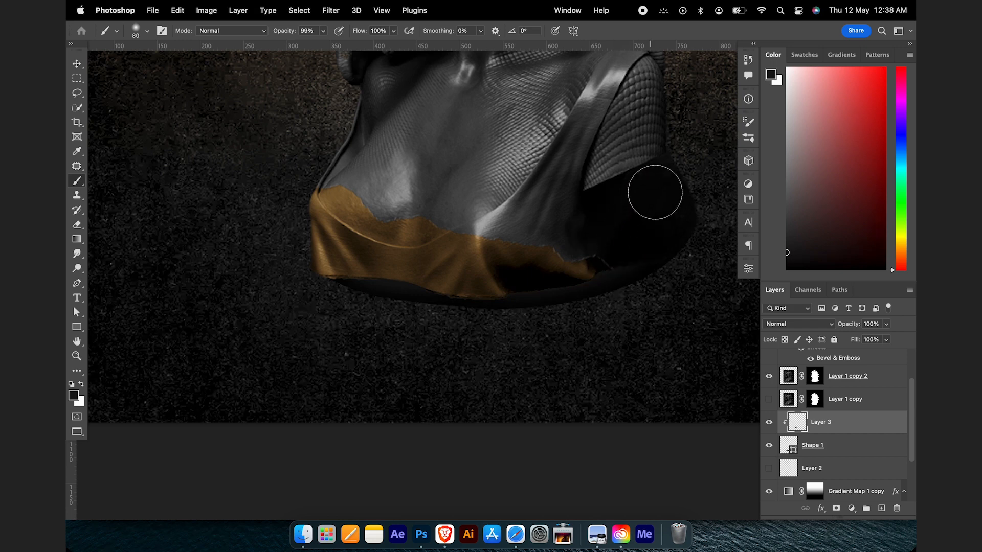
pyautogui.scroll(-3, 463, 307)
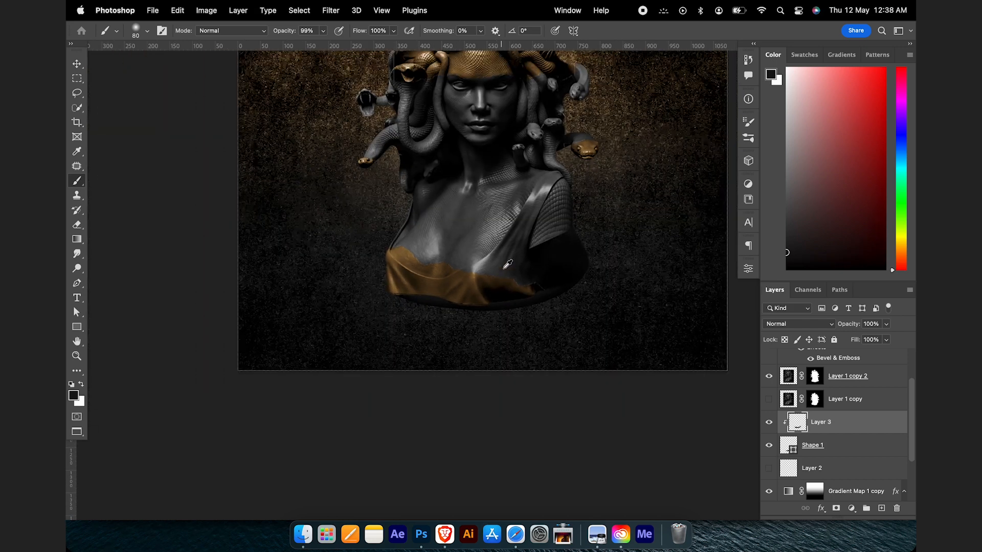
pyautogui.scroll(-3, 458, 284)
pyautogui.scroll(2, 471, 271)
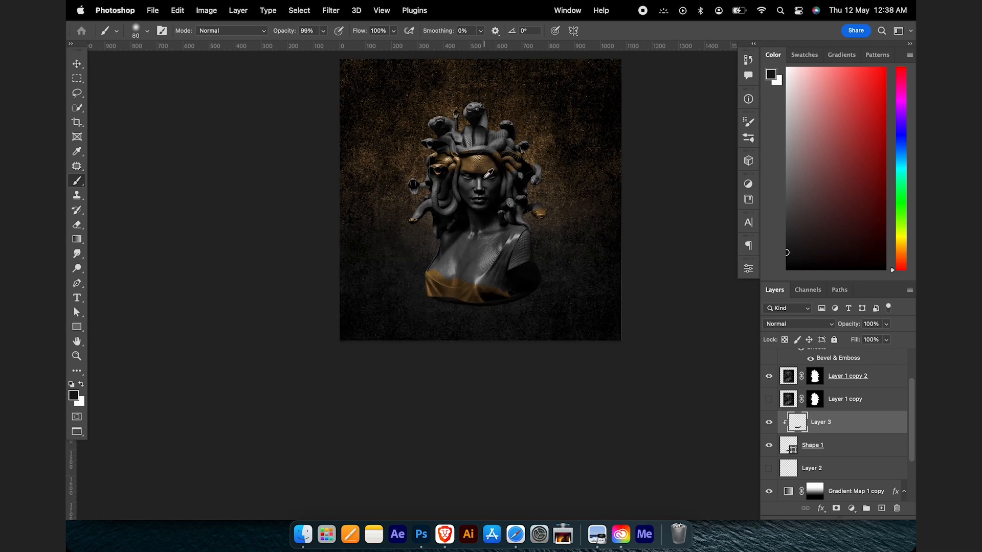
pyautogui.scroll(5, 453, 297)
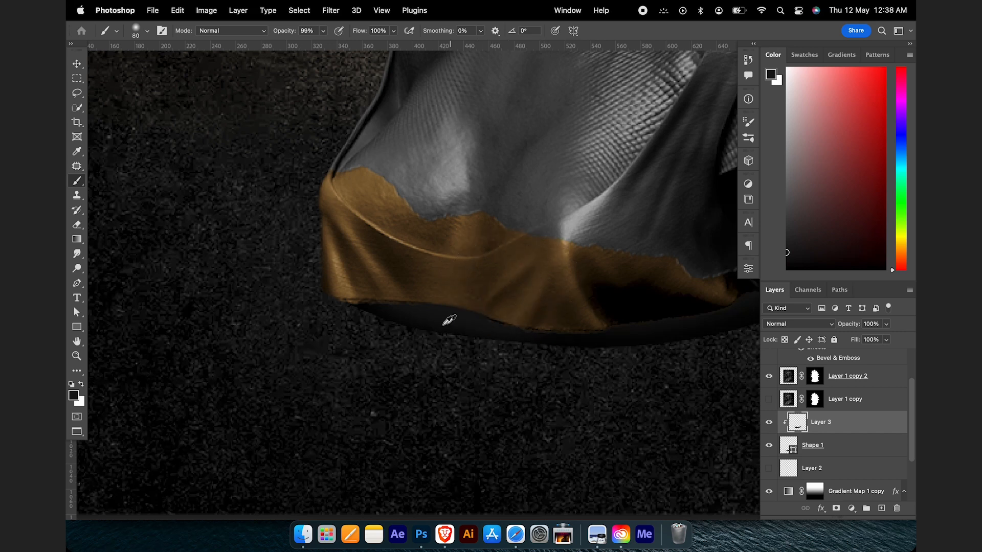
# Step: Group Gradient Map 1, Layer 1 copy 2, Layer 3 and Shape 1, and name the group Medusa
pyautogui.scroll(-5, 437, 321)
pyautogui.scroll(2, 436, 324)
pyautogui.press('v')
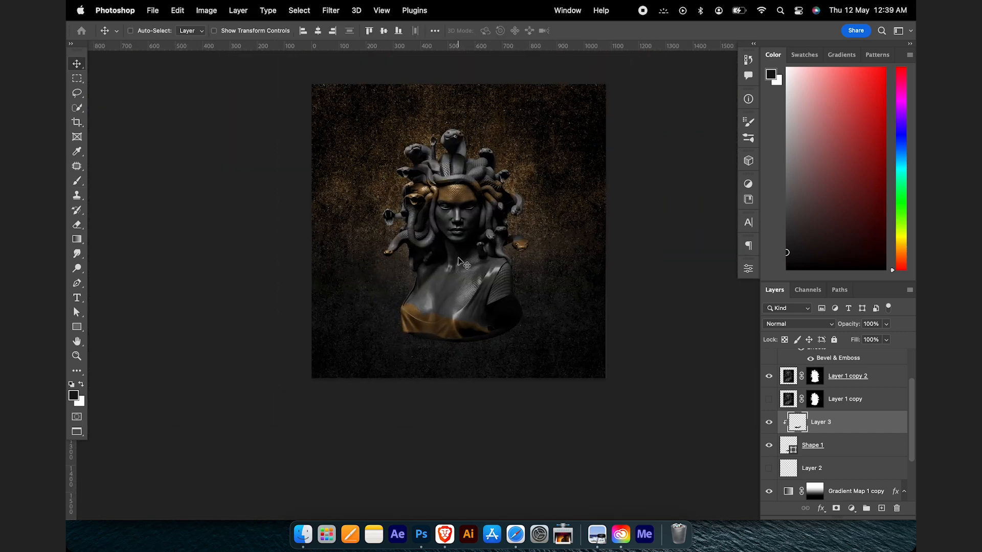
pyautogui.scroll(2, 808, 417)
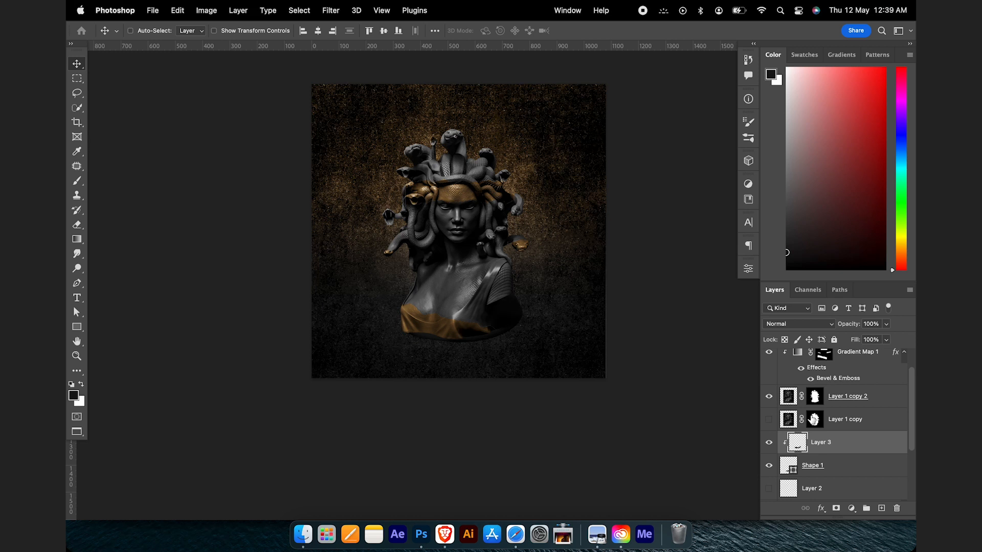
pyautogui.scroll(-1, 808, 399)
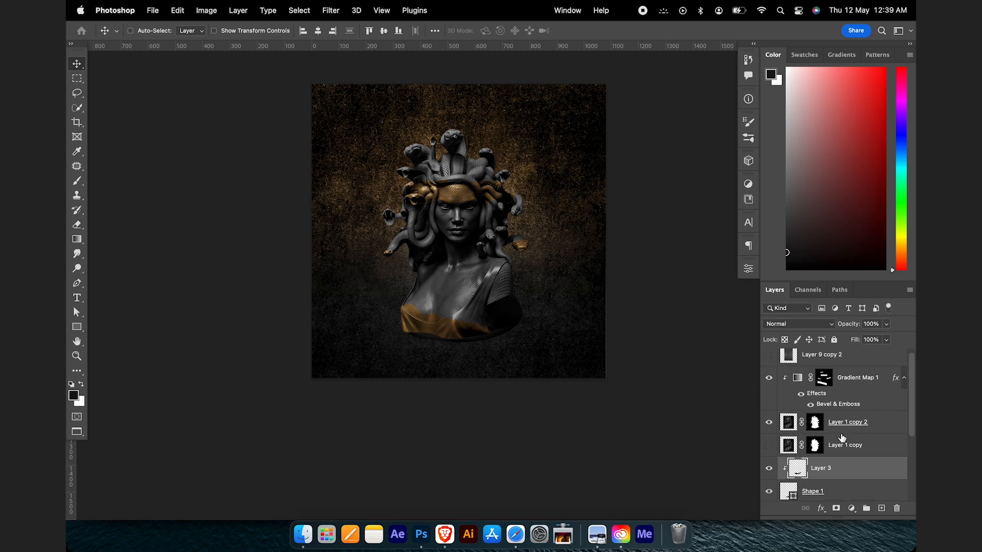
pyautogui.click(841, 430)
pyautogui.keyDown('shift'); pyautogui.click(850, 388); pyautogui.keyUp('shift')
pyautogui.click(770, 423)
pyautogui.click(770, 423)
pyautogui.scroll(-2, 815, 434)
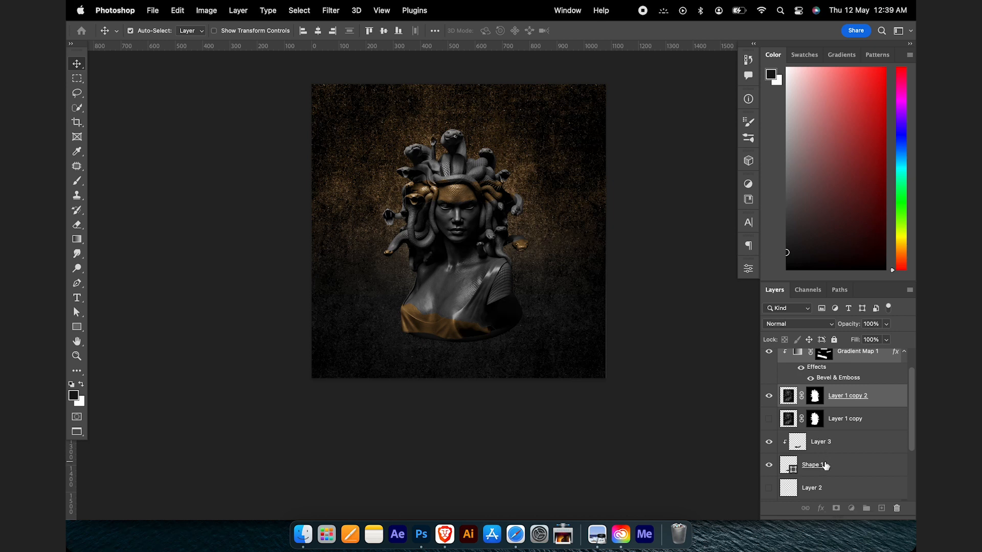
pyautogui.keyDown('super'); pyautogui.click(824, 463); pyautogui.keyUp('super')
pyautogui.keyDown('super'); pyautogui.click(829, 448); pyautogui.keyUp('super')
pyautogui.press('super+g')
pyautogui.doubleClick(810, 358)
pyautogui.write('Medusa')
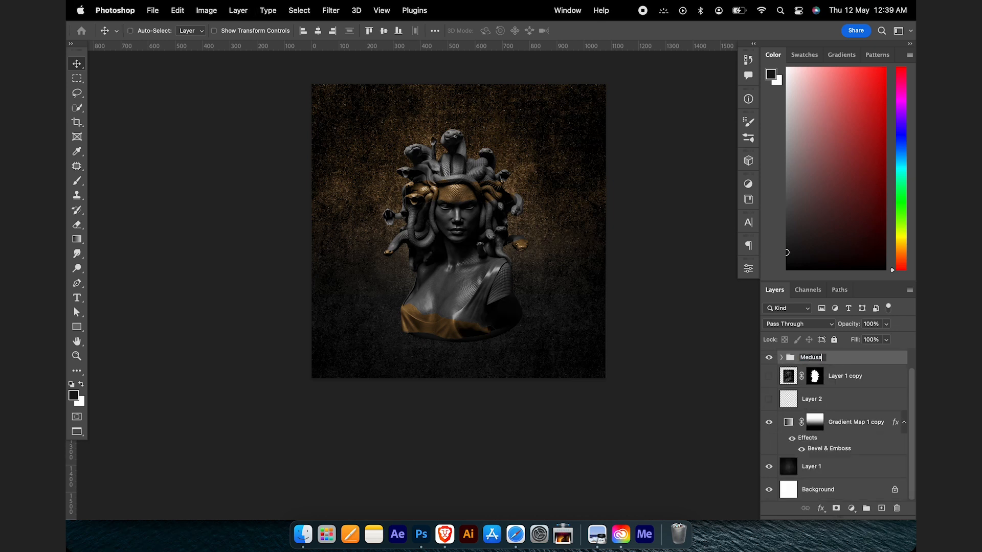
pyautogui.press('Return')
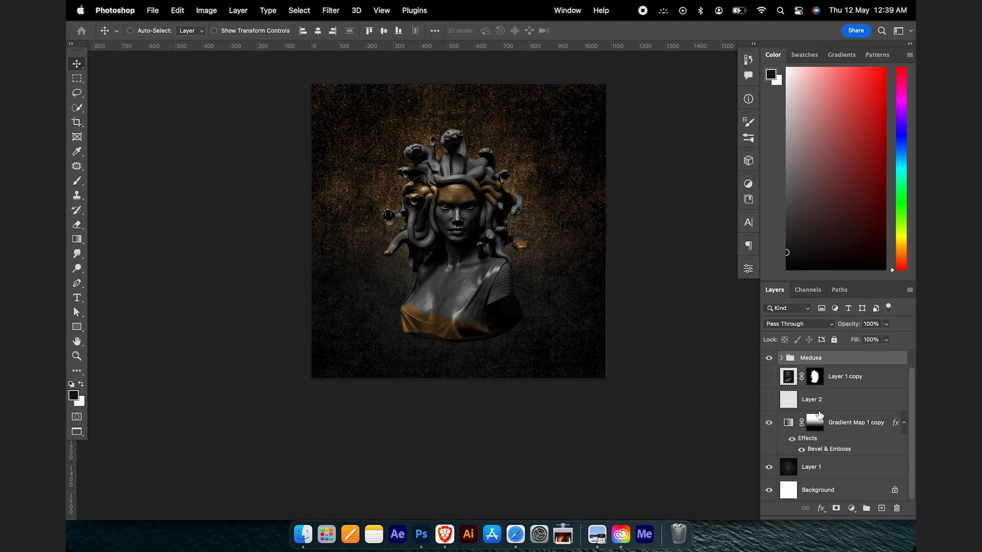
# Step: Group Layer 1 with Gradient Map 1 copy and name the group Background
pyautogui.click(825, 465)
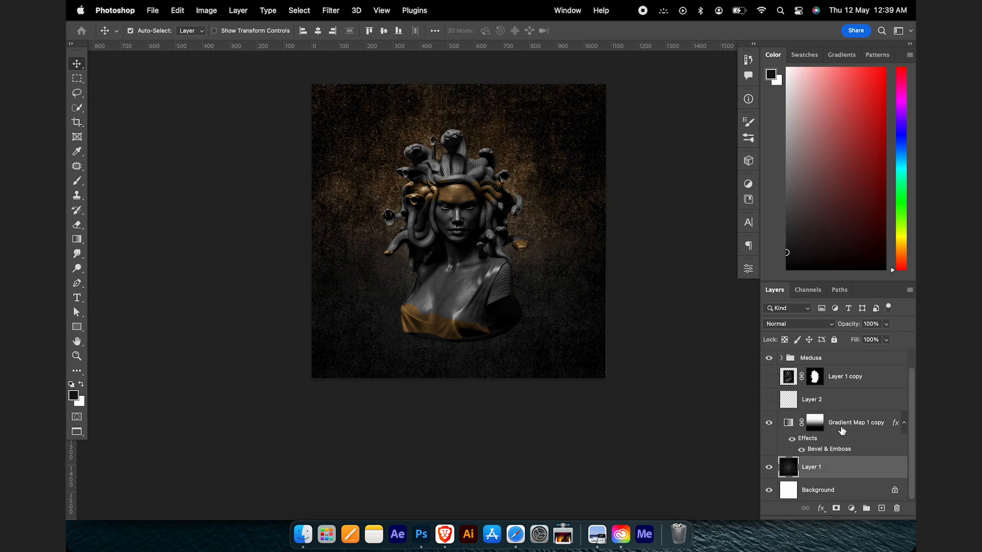
pyautogui.press('super+g')
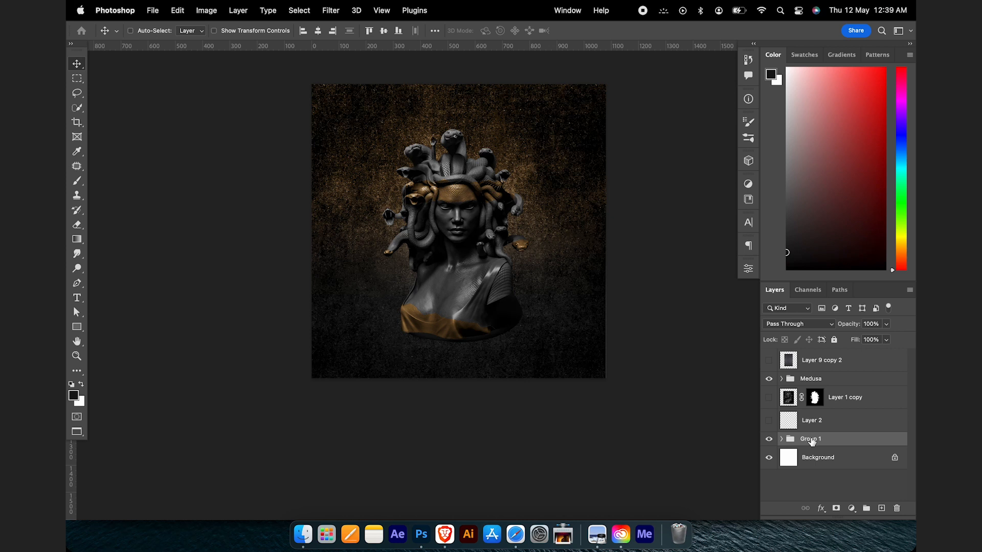
pyautogui.write('B')
pyautogui.press('Return')
# Step: Delete the unused hidden layers Layer 2 and Layer 1 copy
pyautogui.click(768, 421)
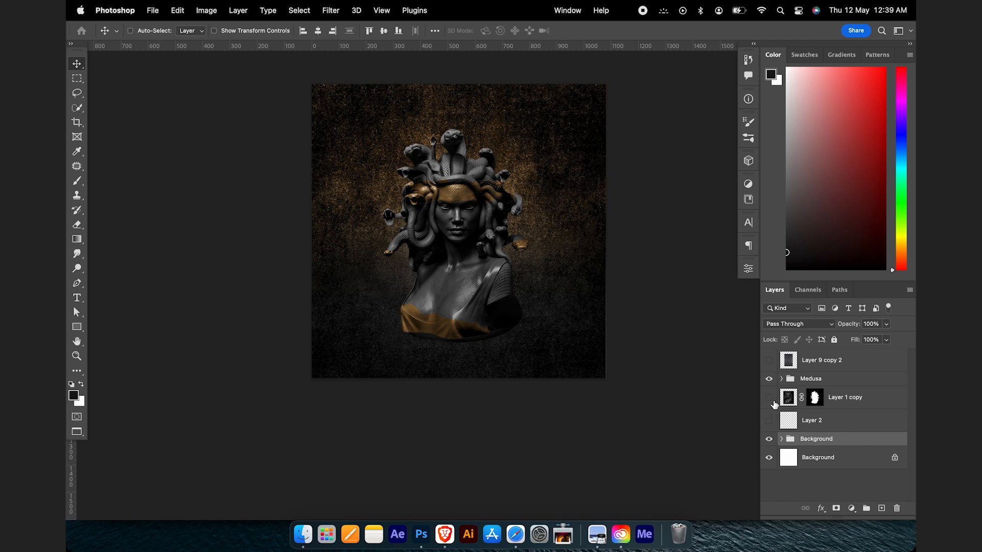
pyautogui.click(817, 424)
pyautogui.keyDown('shift'); pyautogui.click(837, 404); pyautogui.keyUp('shift')
pyautogui.press('Delete')
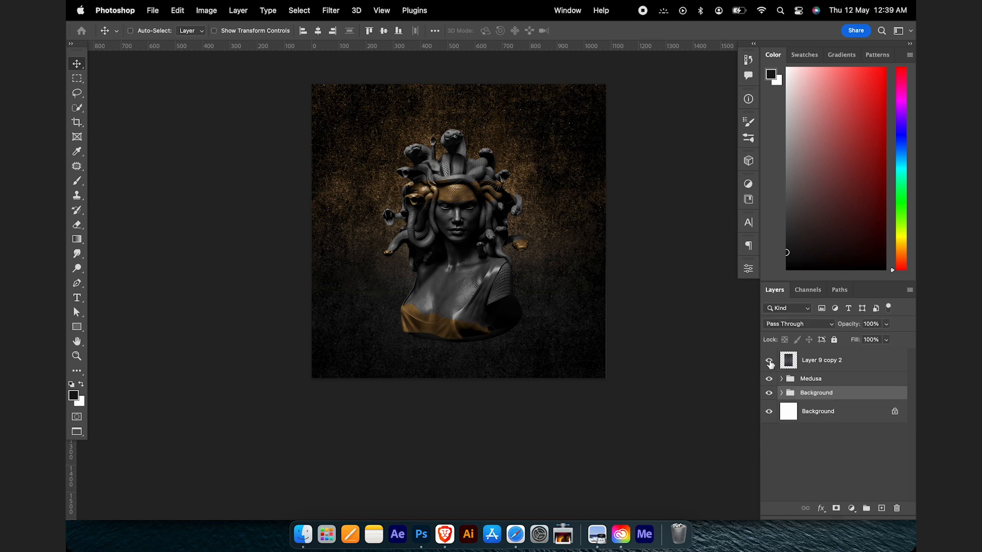
# Step: Show the slate on Layer 9 copy 2, centered on the canvas, and place it beneath the Medusa group
pyautogui.click(768, 361)
pyautogui.click(813, 364)
pyautogui.moveTo(499, 250); pyautogui.dragTo(461, 184)
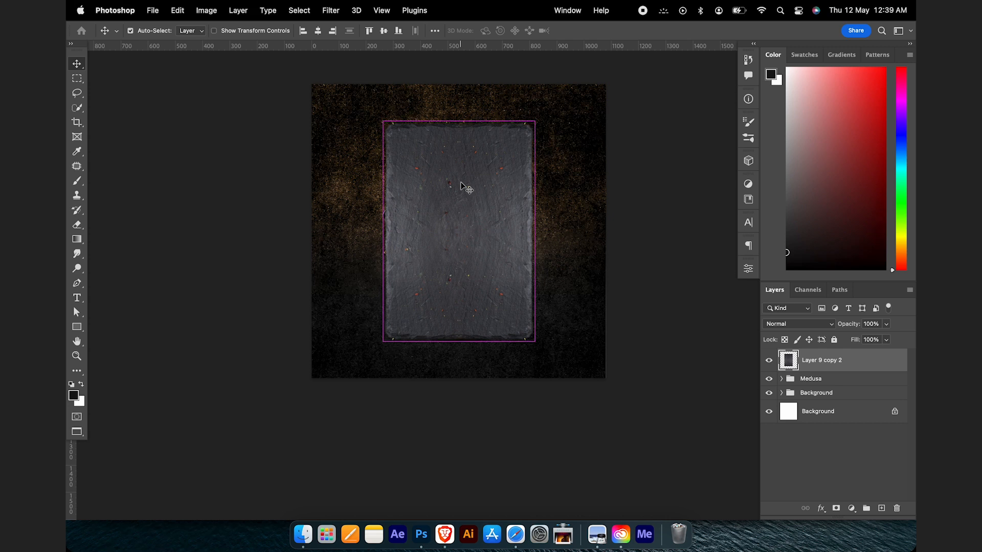
pyautogui.moveTo(835, 365); pyautogui.dragTo(834, 386)
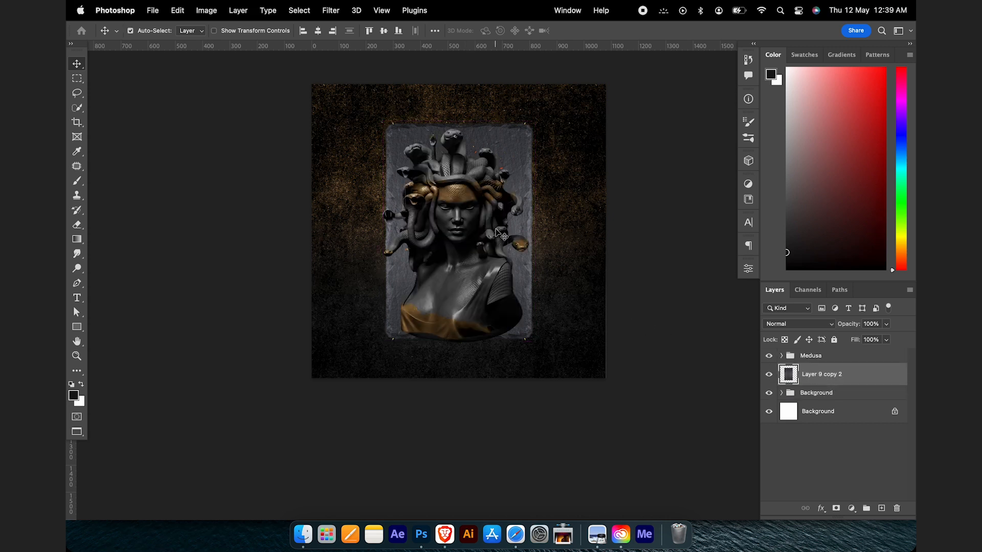
# Step: Apply a Perspective transform to the slate so that it tapers inward toward its lower edge
pyautogui.hotkey('ctrl', 't')
pyautogui.rightClick(472, 177)
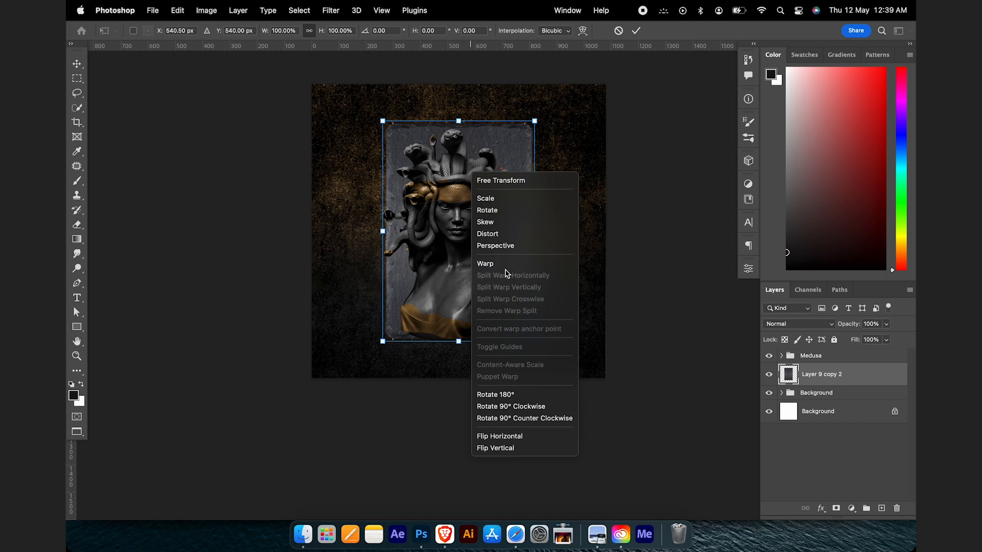
pyautogui.click(507, 251)
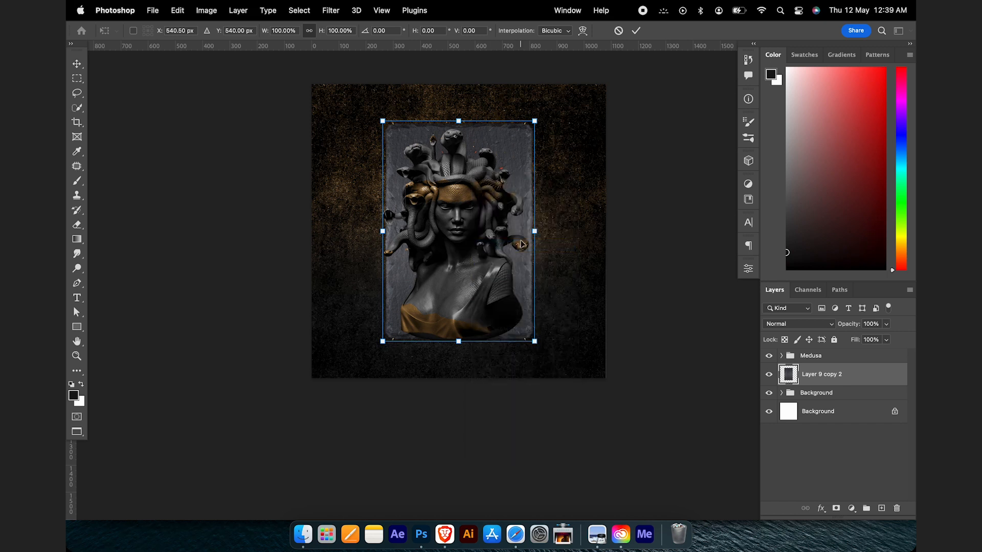
pyautogui.moveTo(534, 342); pyautogui.dragTo(520, 336)
pyautogui.press('Return')
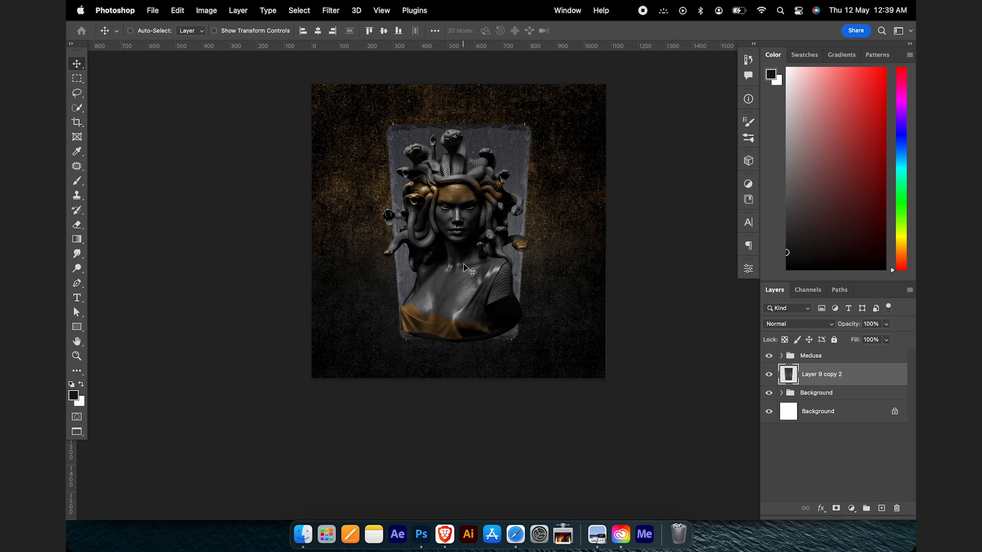
# Step: Scale the slate to 90.53% and shift it down behind the bust to Y 561.50 px
pyautogui.press('super+t')
pyautogui.moveTo(535, 118); pyautogui.dragTo(526, 131)
pyautogui.moveTo(489, 167); pyautogui.dragTo(487, 173)
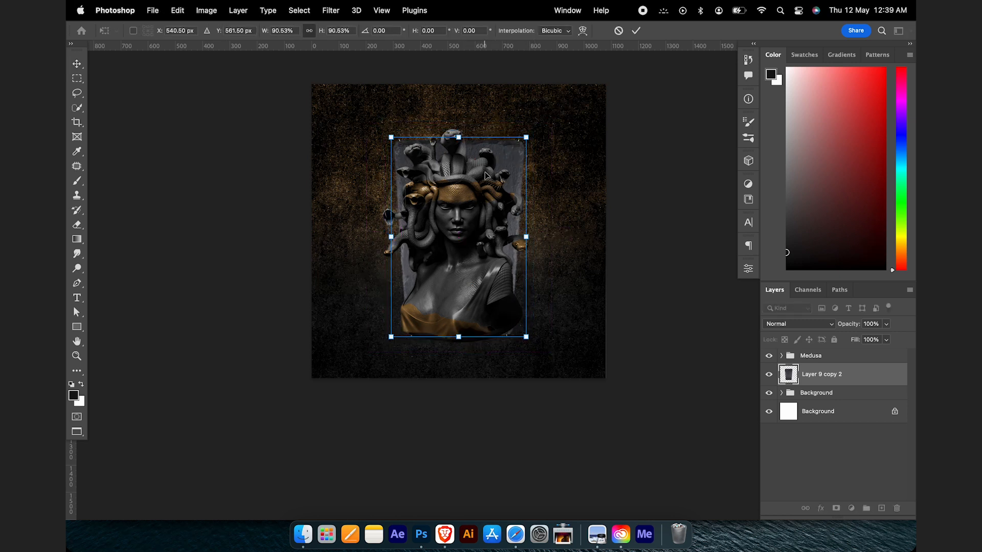
pyautogui.press('Return')
# Step: Try a copy of the background's Gradient Map clipped to the slate, and delete that copy
pyautogui.click(782, 393)
pyautogui.moveTo(846, 412); pyautogui.dragTo(846, 369)
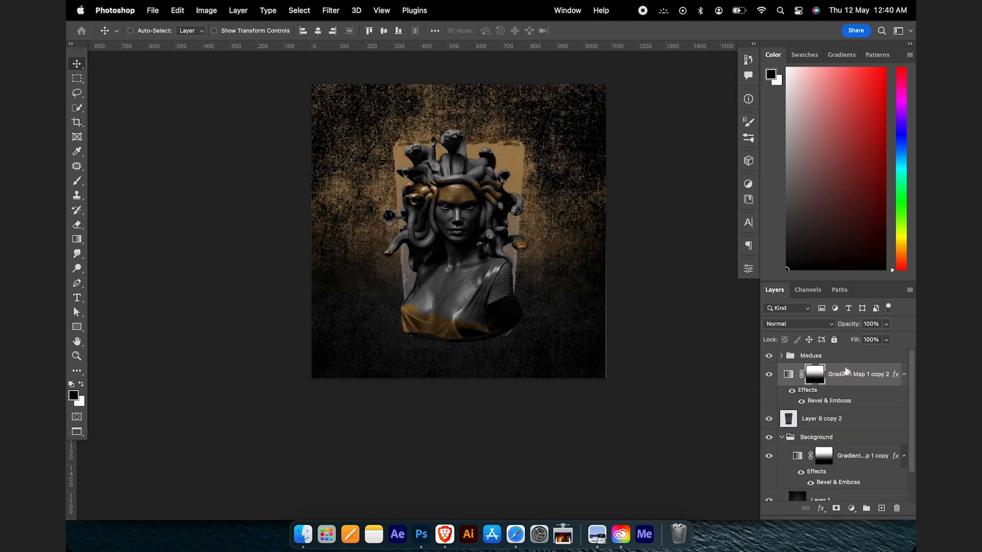
pyautogui.keyDown('alt'); pyautogui.click(851, 404); pyautogui.keyUp('alt')
pyautogui.scroll(5, 516, 164)
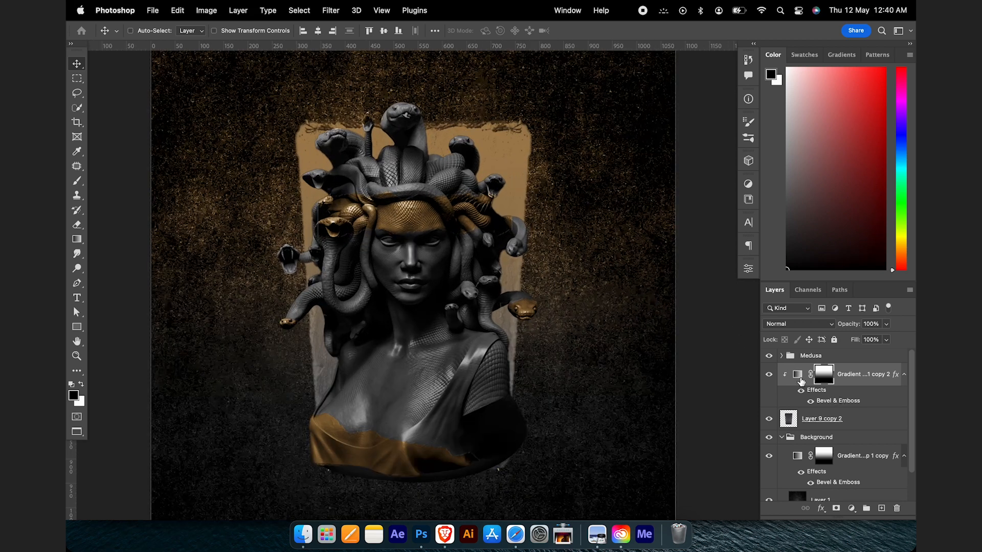
pyautogui.doubleClick(798, 376)
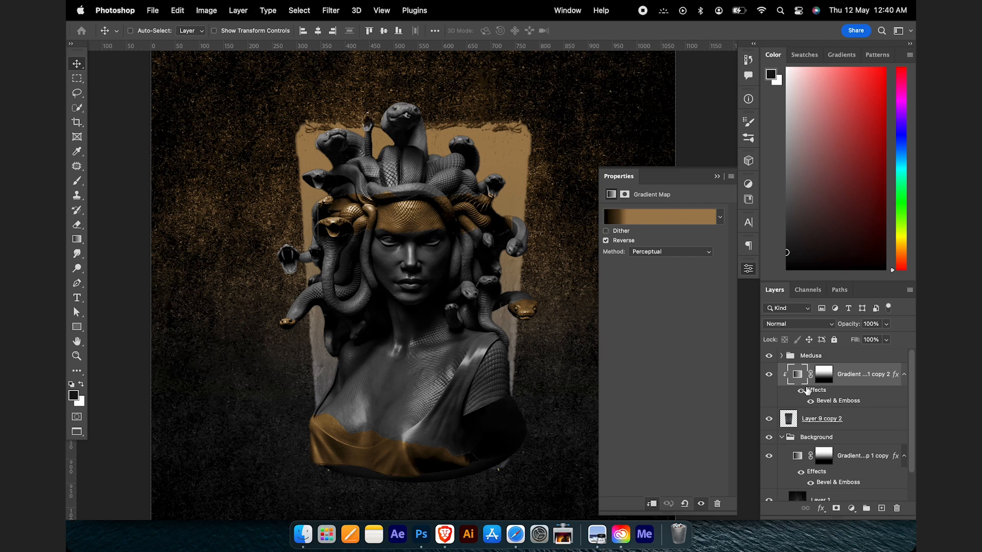
pyautogui.press('Delete')
# Step: Duplicate the Medusa group's Gradient Map 1 above the slate, clip it to Layer 9 copy 2 and collapse both groups
pyautogui.click(782, 356)
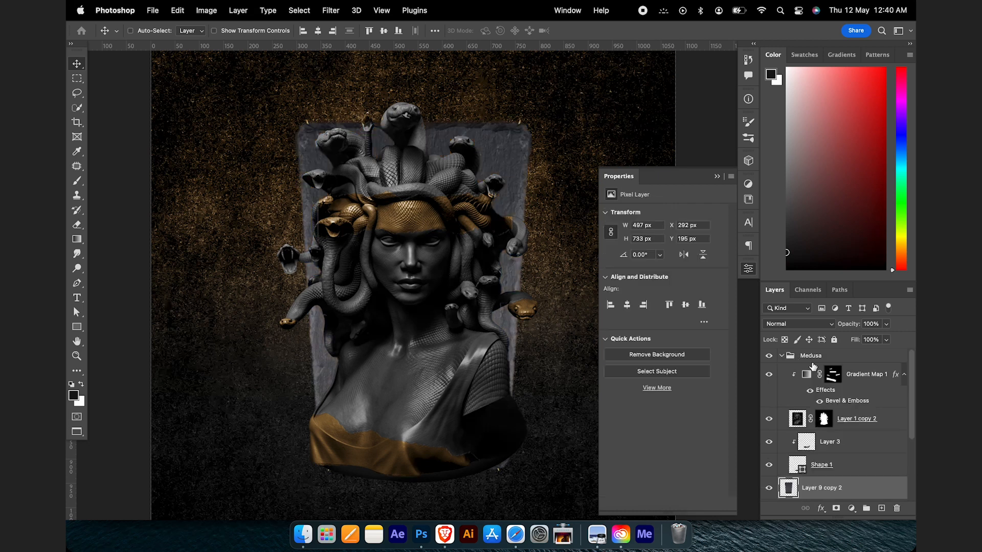
pyautogui.click(851, 376)
pyautogui.moveTo(857, 378); pyautogui.dragTo(856, 457)
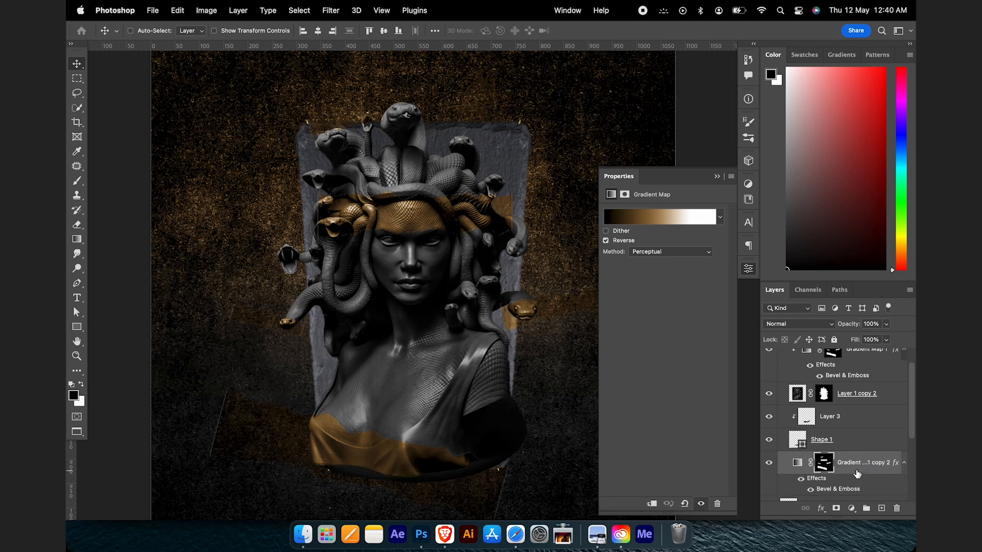
pyautogui.moveTo(859, 452); pyautogui.dragTo(861, 479)
pyautogui.scroll(-1, 862, 474)
pyautogui.keyDown('alt'); pyautogui.click(864, 470); pyautogui.keyUp('alt')
pyautogui.scroll(3, 835, 422)
pyautogui.click(782, 356)
pyautogui.scroll(-1, 790, 363)
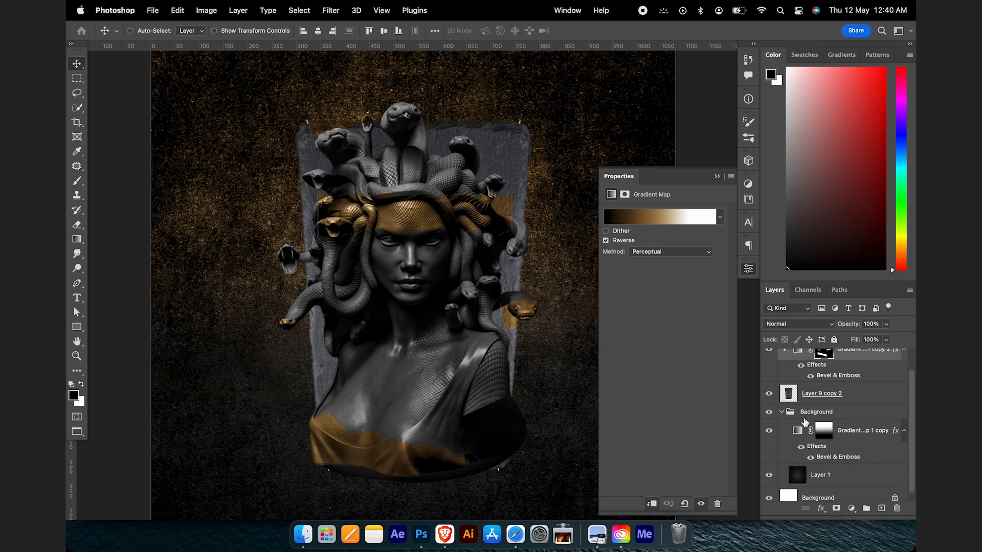
pyautogui.click(782, 413)
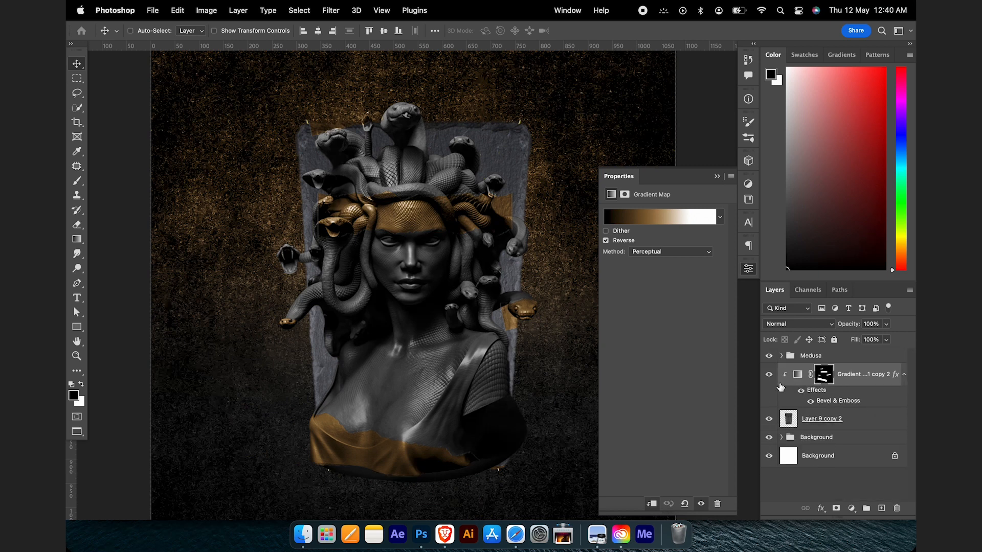
# Step: Fill the slate Gradient Map's mask with black and disable the mask to preview the gold over the whole slate
pyautogui.keyDown('shift'); pyautogui.click(819, 377); pyautogui.keyUp('shift')
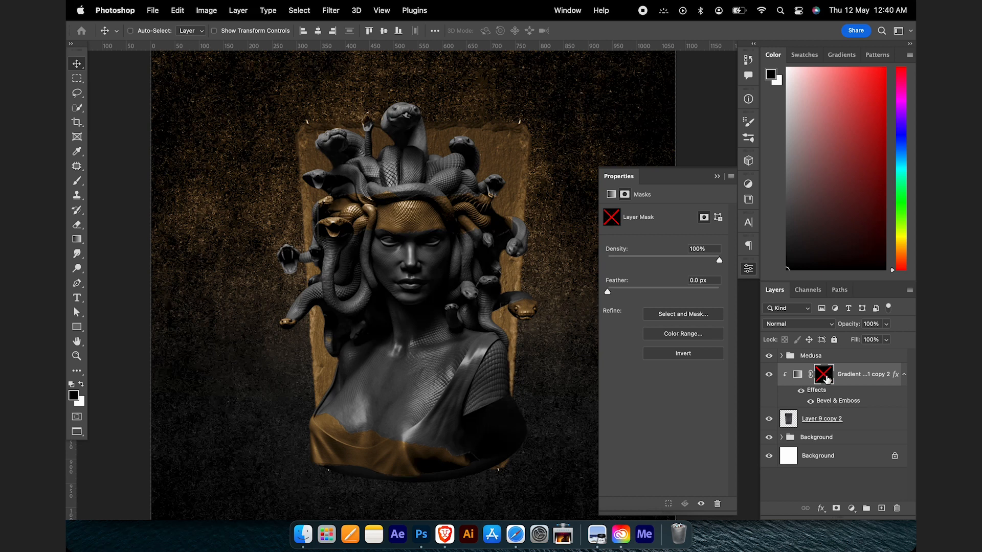
pyautogui.keyDown('shift'); pyautogui.click(826, 378); pyautogui.keyUp('shift')
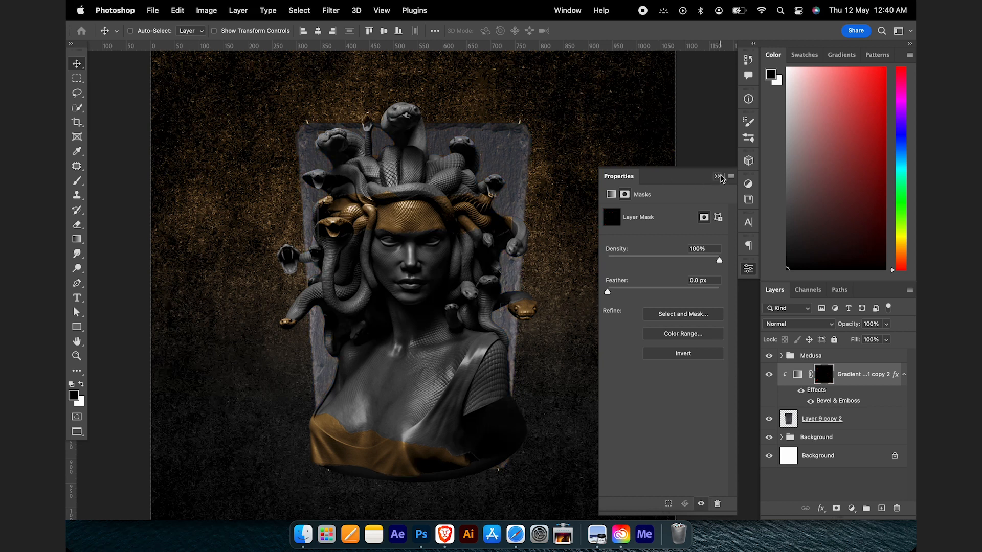
pyautogui.click(719, 176)
pyautogui.keyDown('shift'); pyautogui.click(824, 378); pyautogui.keyUp('shift')
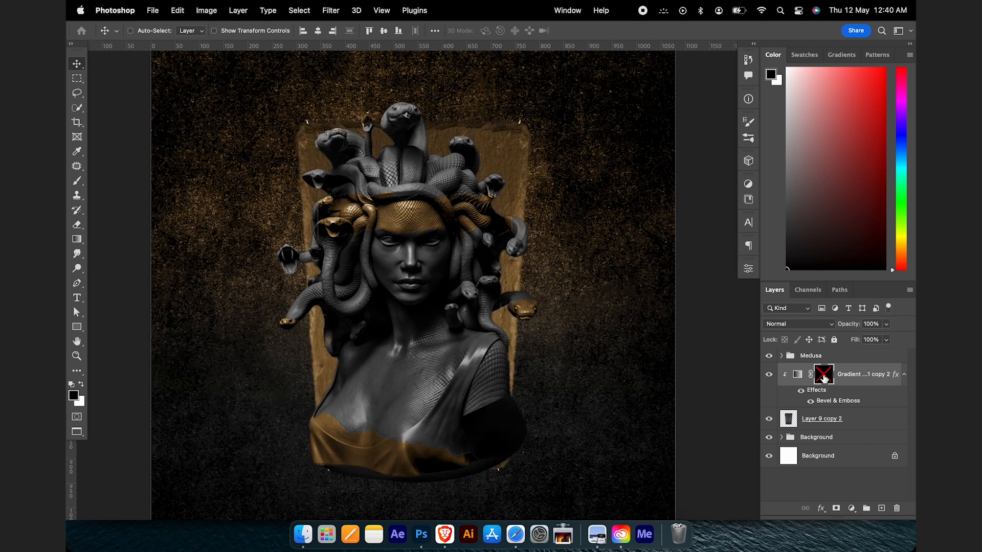
# Step: Adjust the slate Gradient Map's color stops, placing the brown stop at 64%, and re-enable its layer mask
pyautogui.click(801, 377)
pyautogui.doubleClick(801, 378)
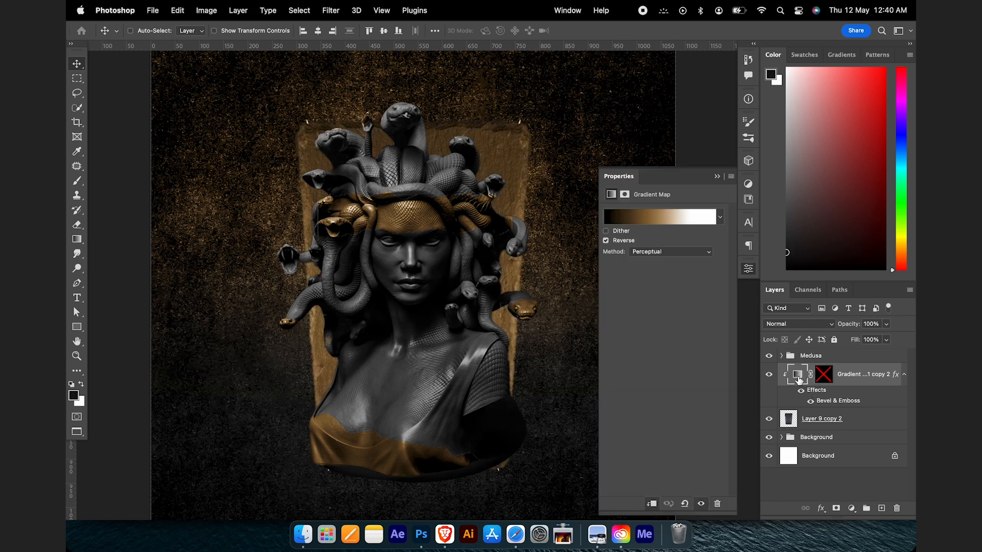
pyautogui.click(697, 215)
pyautogui.moveTo(581, 334); pyautogui.dragTo(672, 336)
pyautogui.click(736, 172)
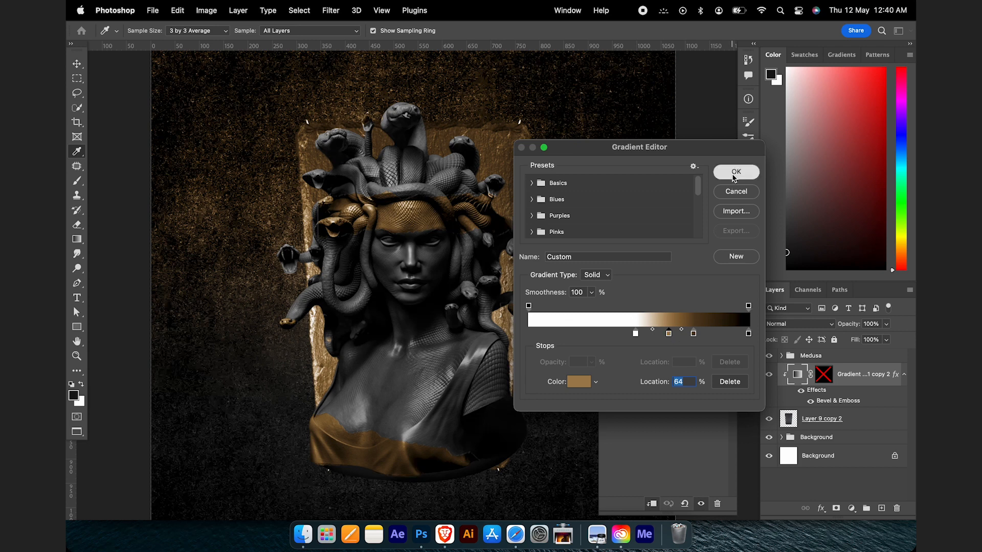
pyautogui.click(824, 378)
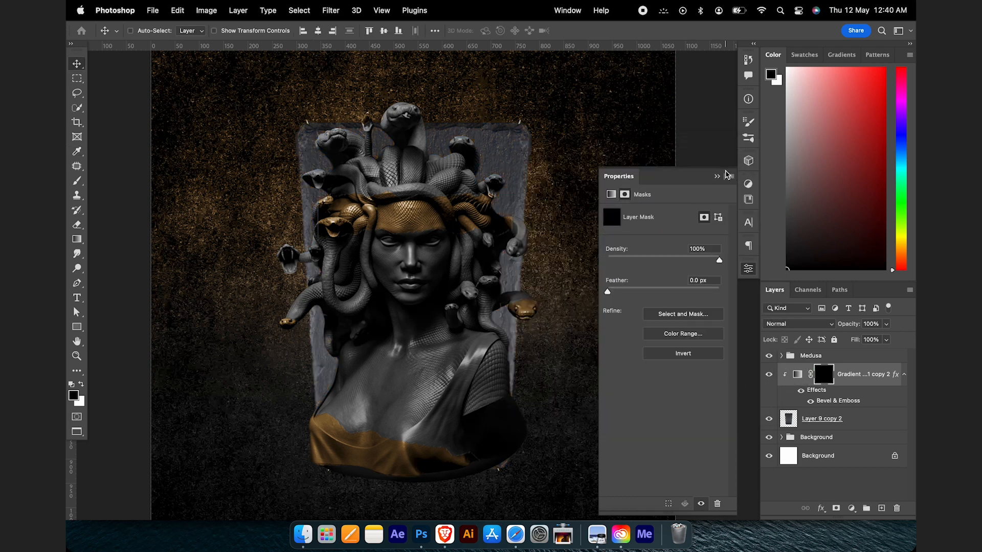
pyautogui.click(717, 177)
# Step: Choose the 992 px concrete1 brush from the SS-cracks set for painting on the slate's gradient mask
pyautogui.press('b')
pyautogui.rightClick(473, 205)
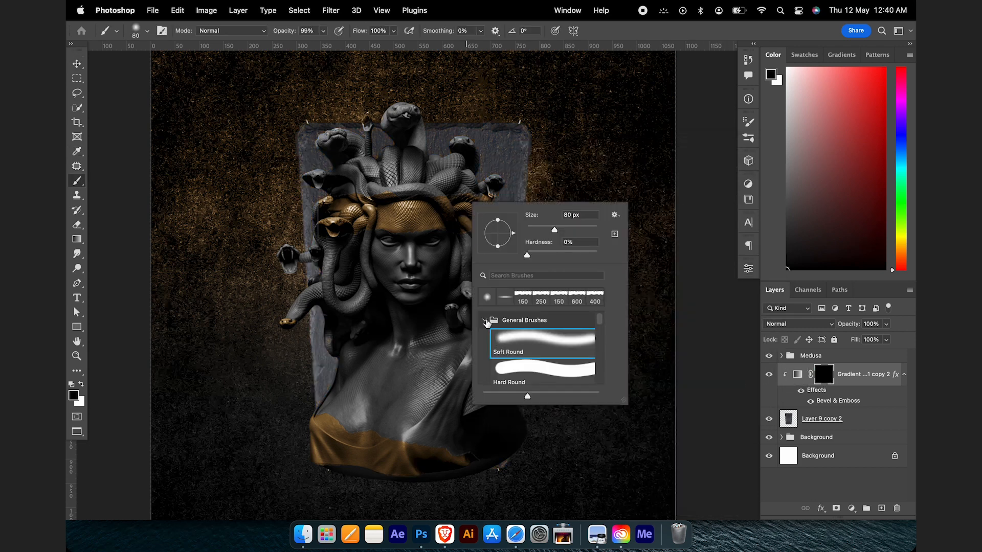
pyautogui.scroll(-2, 492, 339)
pyautogui.scroll(-5, 489, 358)
pyautogui.scroll(-2, 495, 356)
pyautogui.scroll(-8, 498, 352)
pyautogui.scroll(-1, 499, 352)
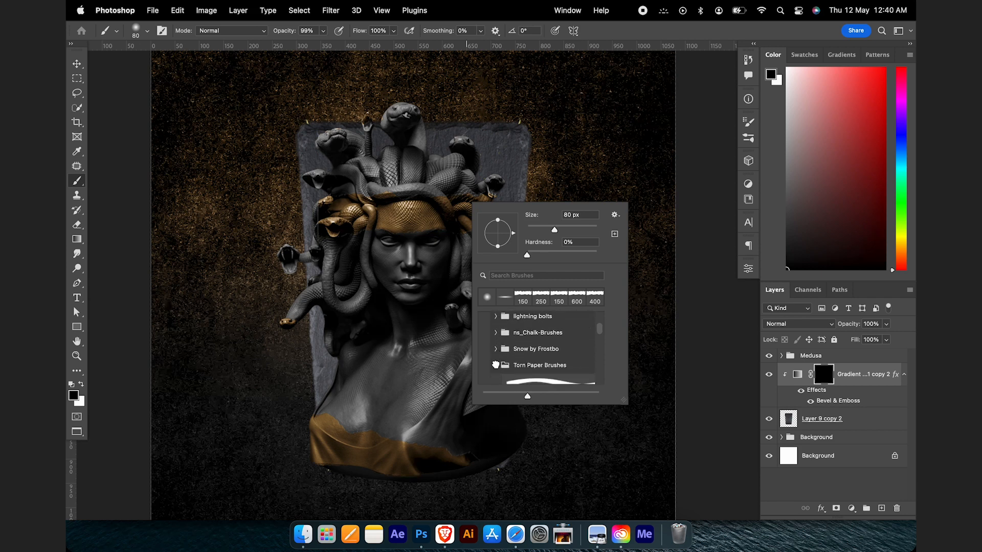
pyautogui.click(495, 366)
pyautogui.scroll(-3, 497, 358)
pyautogui.click(496, 354)
pyautogui.click(507, 369)
pyautogui.press('Return')
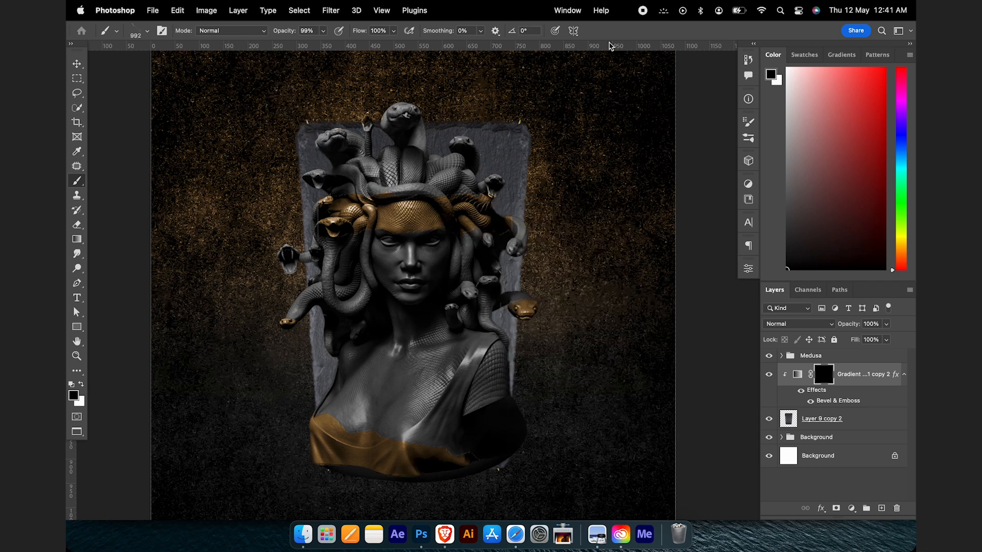
# Step: Rotate the concrete1 crack brush tip to an angle of -49°
pyautogui.rightClick(500, 321)
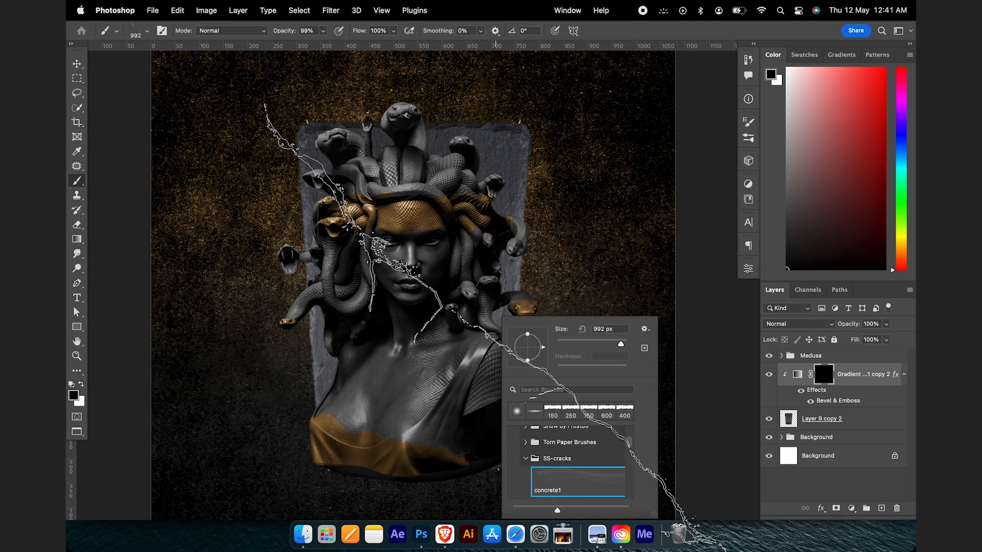
pyautogui.moveTo(543, 349); pyautogui.dragTo(538, 360)
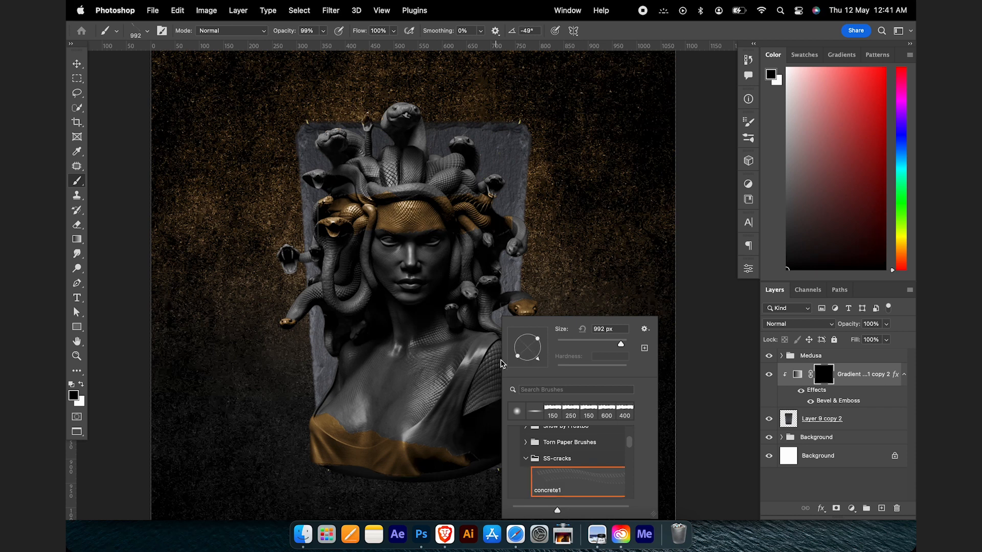
pyautogui.scroll(-2, 307, 248)
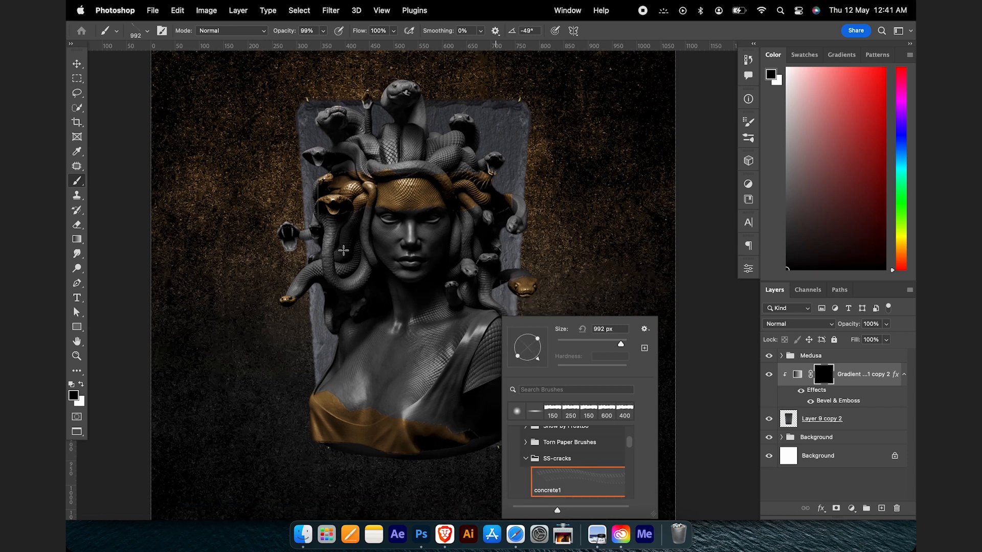
# Step: Adjust the angle of the concrete1 crack brush tip to -43°
pyautogui.scroll(-10, 343, 250)
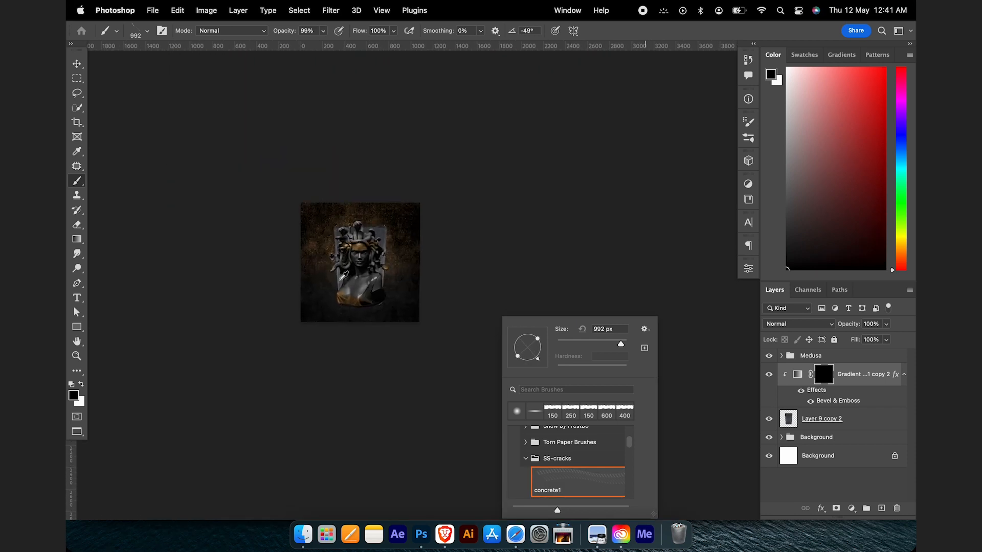
pyautogui.scroll(3, 342, 277)
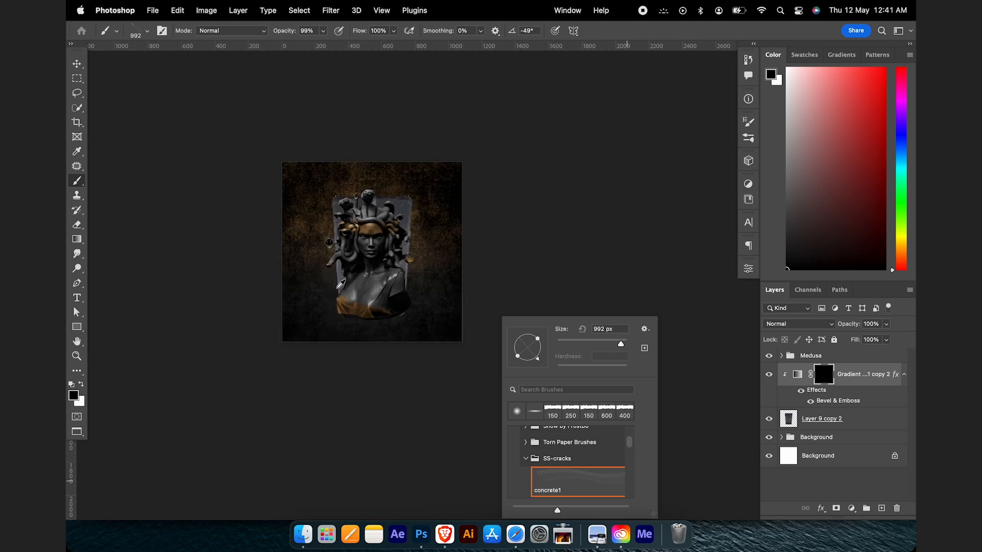
pyautogui.scroll(4, 340, 284)
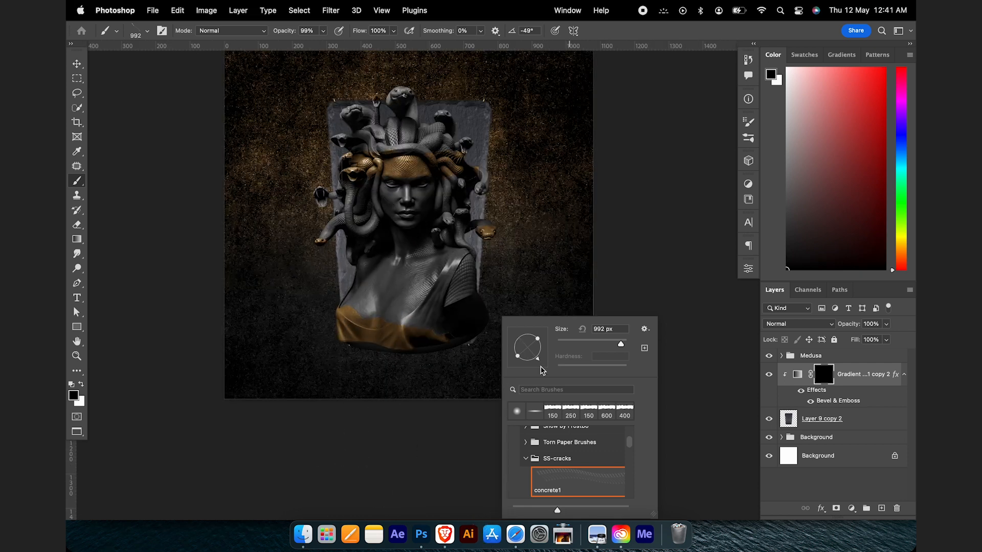
pyautogui.click(542, 361)
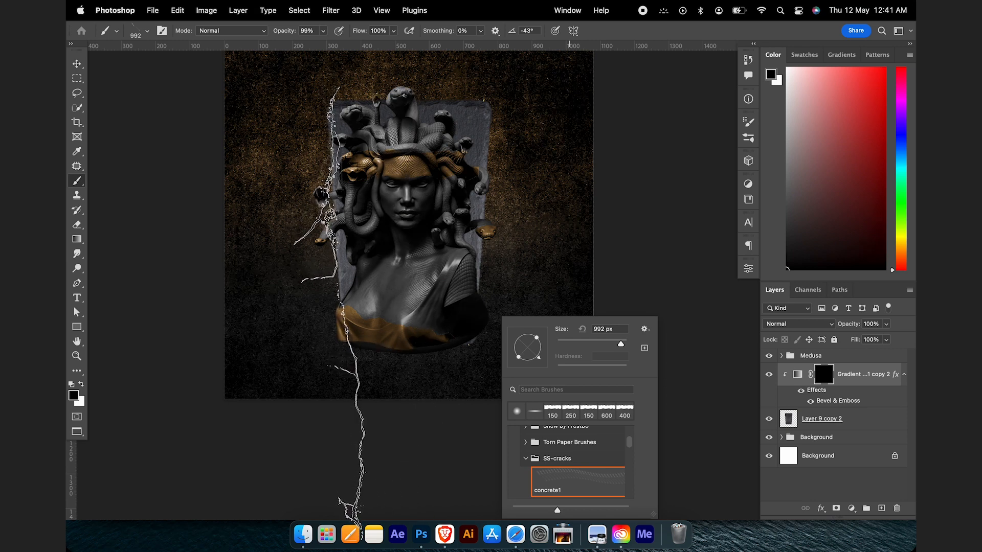
pyautogui.press('Escape')
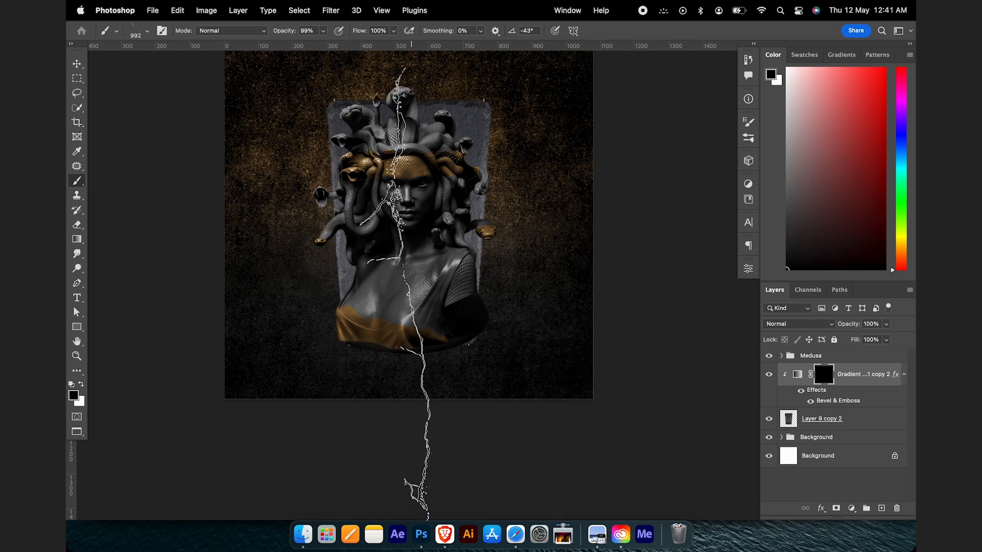
# Step: Stamp white cracks on the slate Gradient Map's mask along the slate's left edge, right edge and lower left edge
pyautogui.press('x')
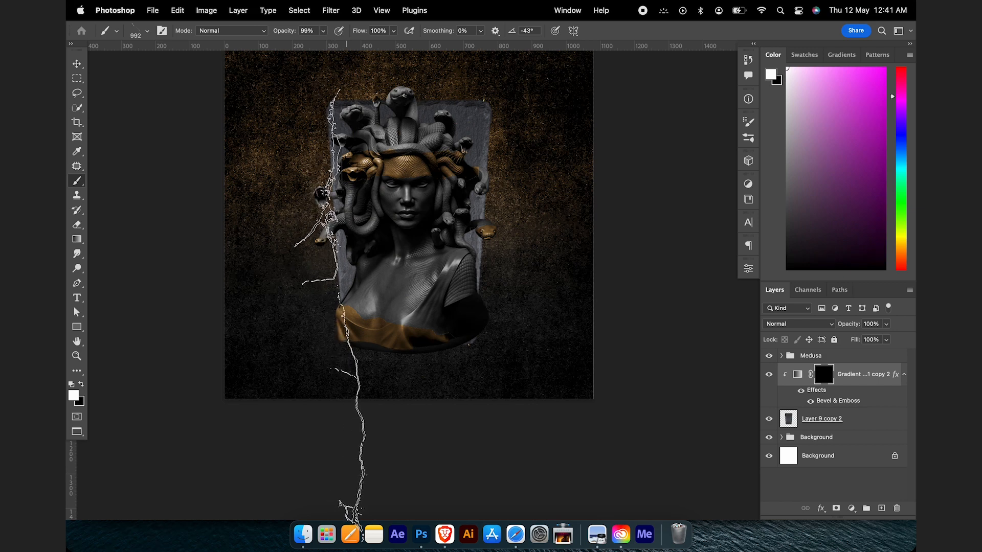
pyautogui.click(329, 306)
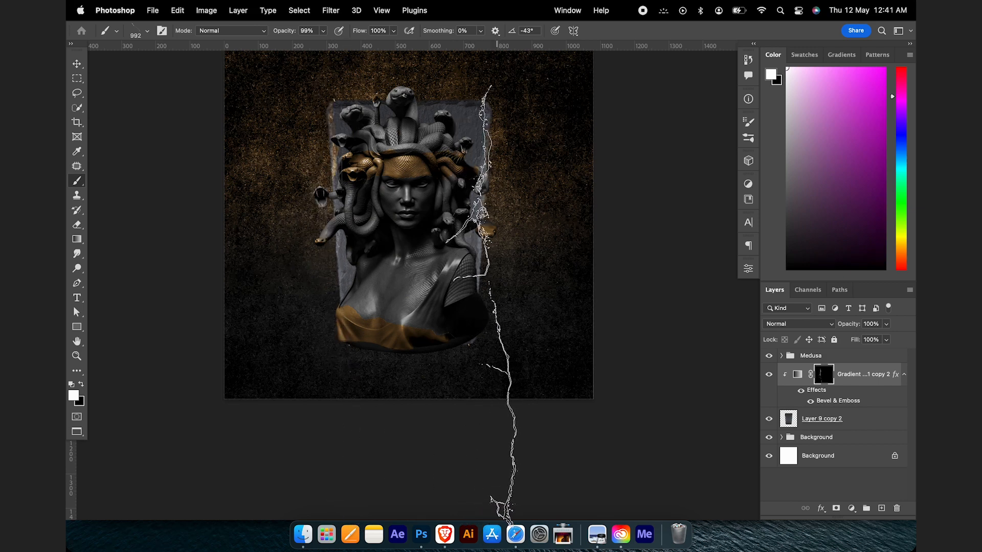
pyautogui.click(500, 281)
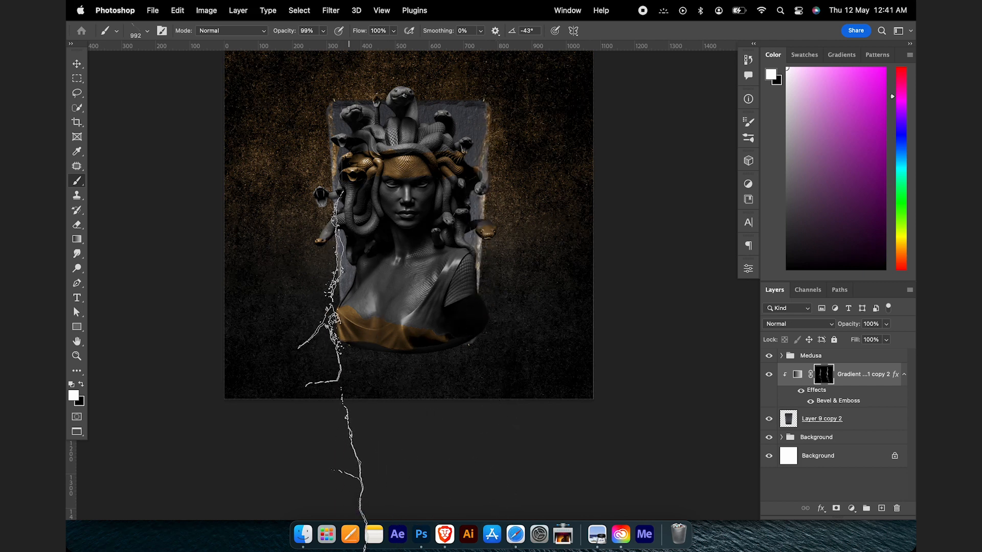
pyautogui.click(349, 418)
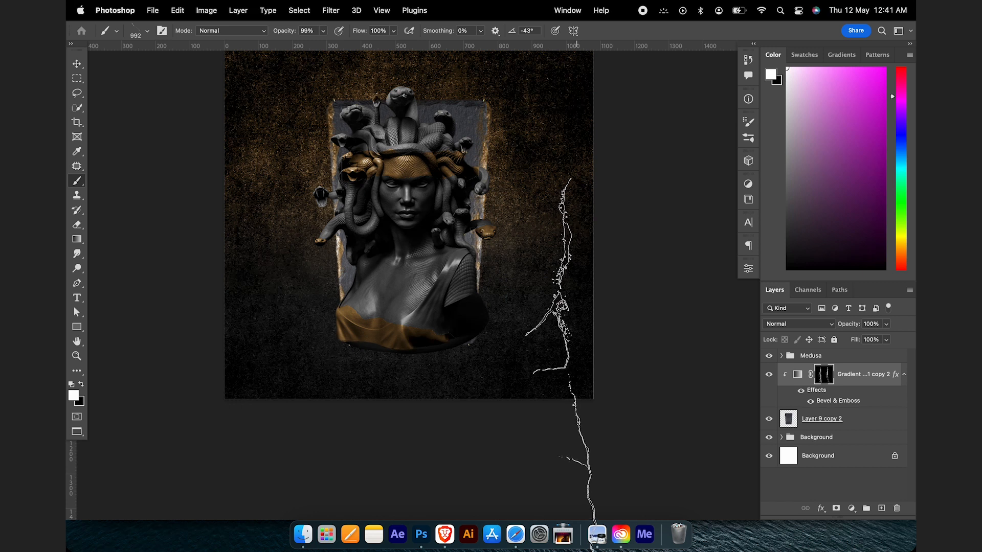
# Step: Place the slate layer, Layer 9 copy 2, in a new group named Stone
pyautogui.click(837, 424)
pyautogui.click(847, 421)
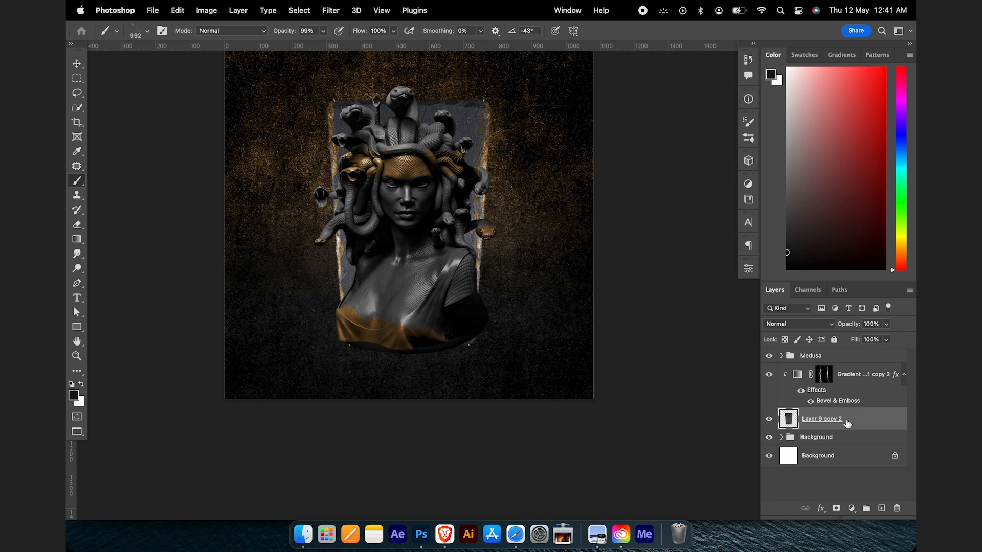
pyautogui.press('super+g')
pyautogui.click(781, 370)
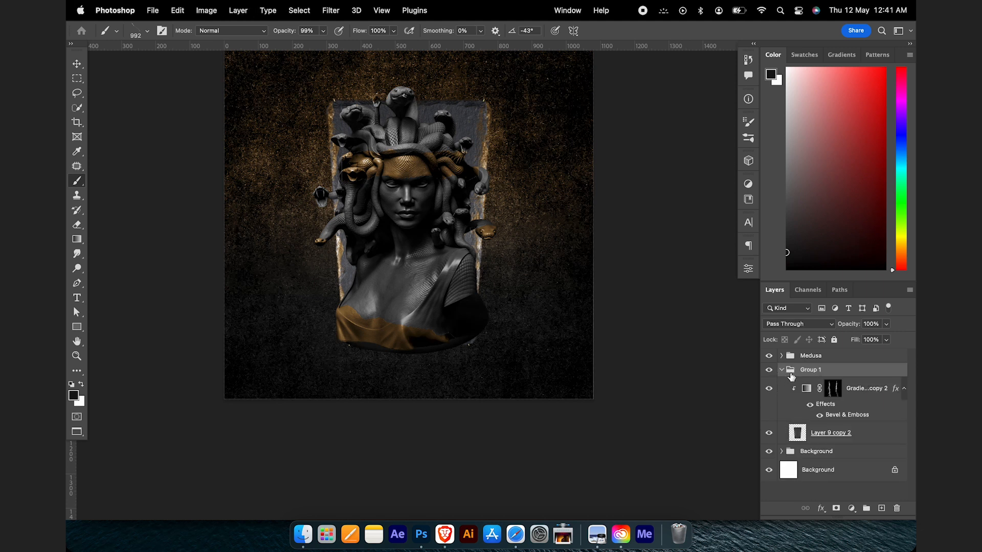
pyautogui.doubleClick(808, 370)
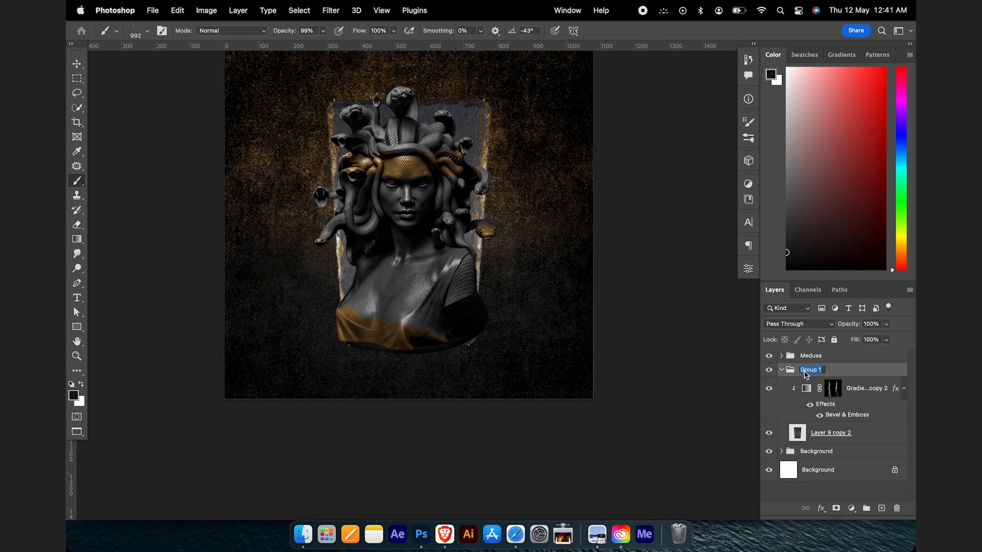
pyautogui.write('Stone')
pyautogui.press('Return')
# Step: Move the slate's Gradient Map out above the Stone group, clip it to the group and collapse the group
pyautogui.moveTo(859, 387); pyautogui.dragTo(856, 364)
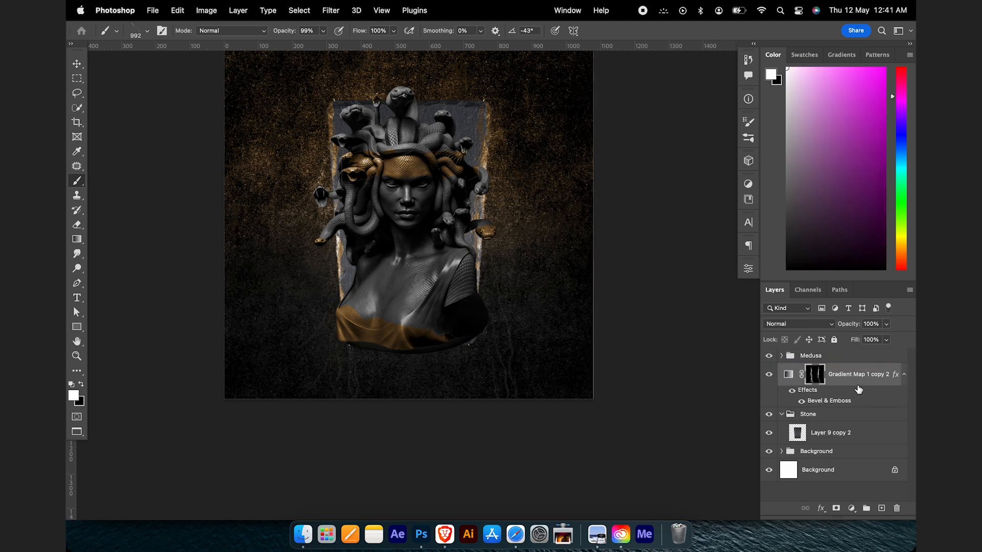
pyautogui.keyDown('alt'); pyautogui.click(850, 408); pyautogui.keyUp('alt')
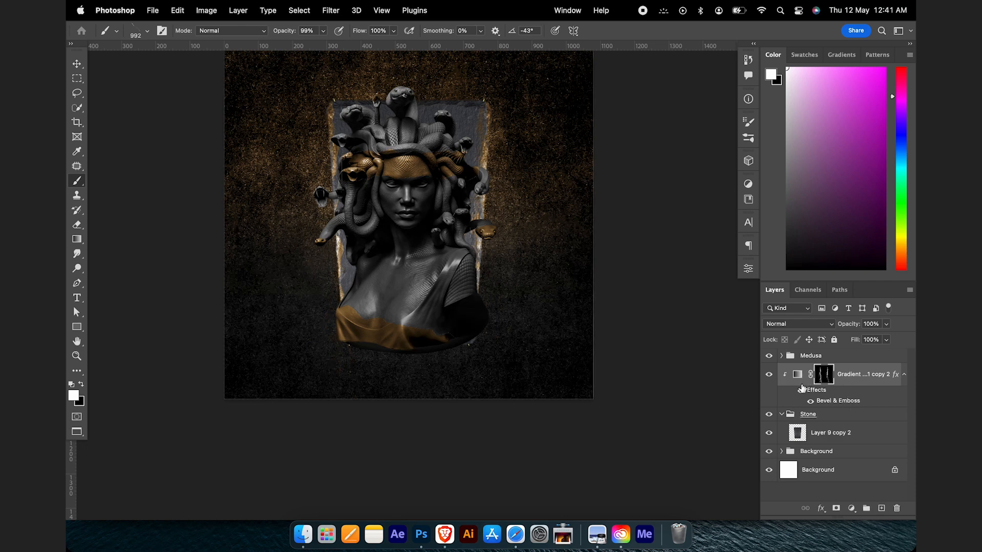
pyautogui.click(819, 436)
pyautogui.click(794, 416)
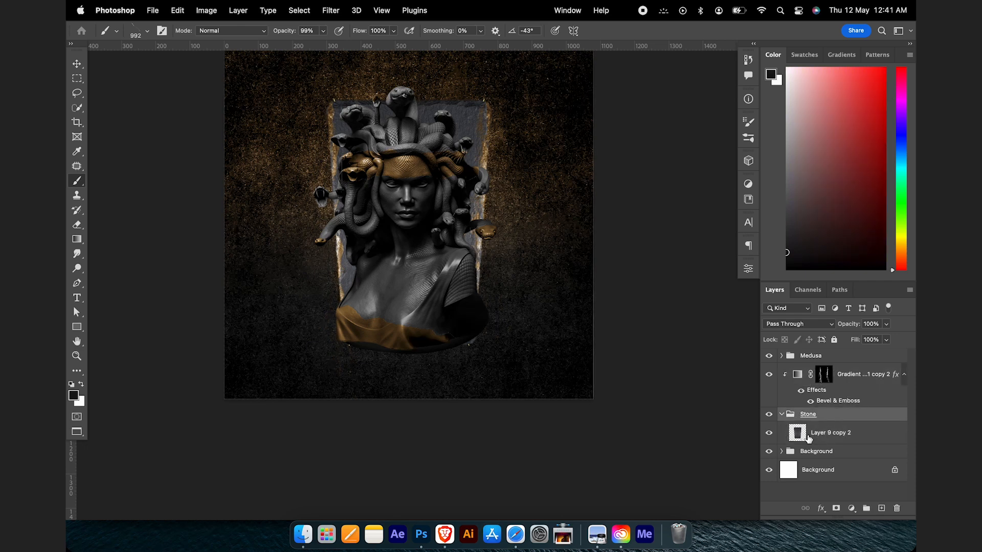
pyautogui.click(782, 415)
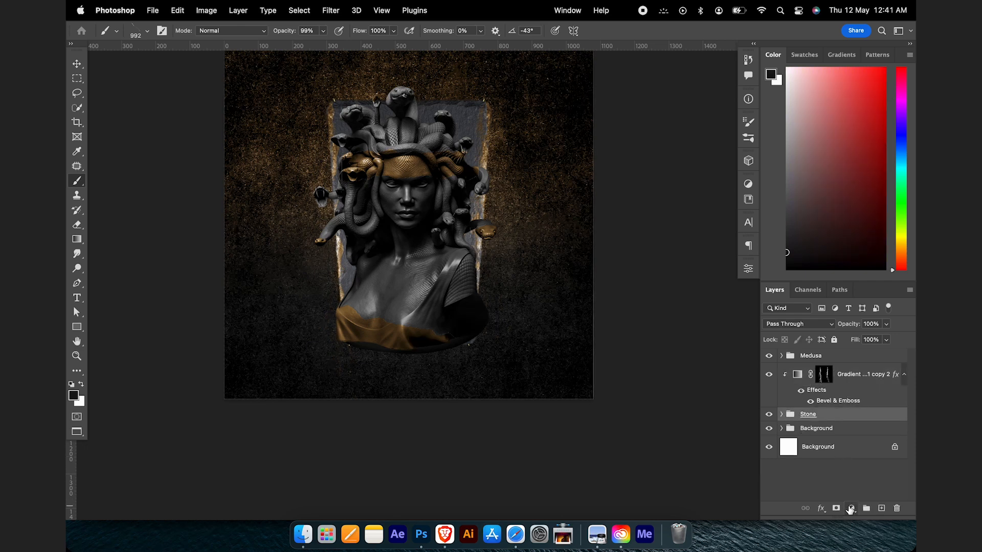
# Step: Add a Levels adjustment clipped to the Stone group with input levels 37, 0.77 and 190 and output levels 0 and 252
pyautogui.click(851, 508)
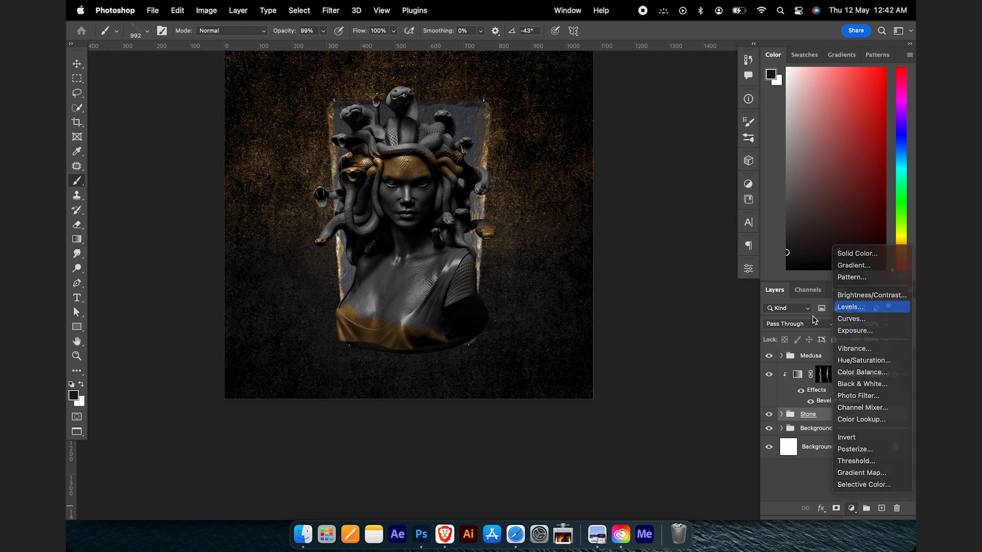
pyautogui.click(850, 307)
pyautogui.moveTo(623, 298); pyautogui.dragTo(637, 299)
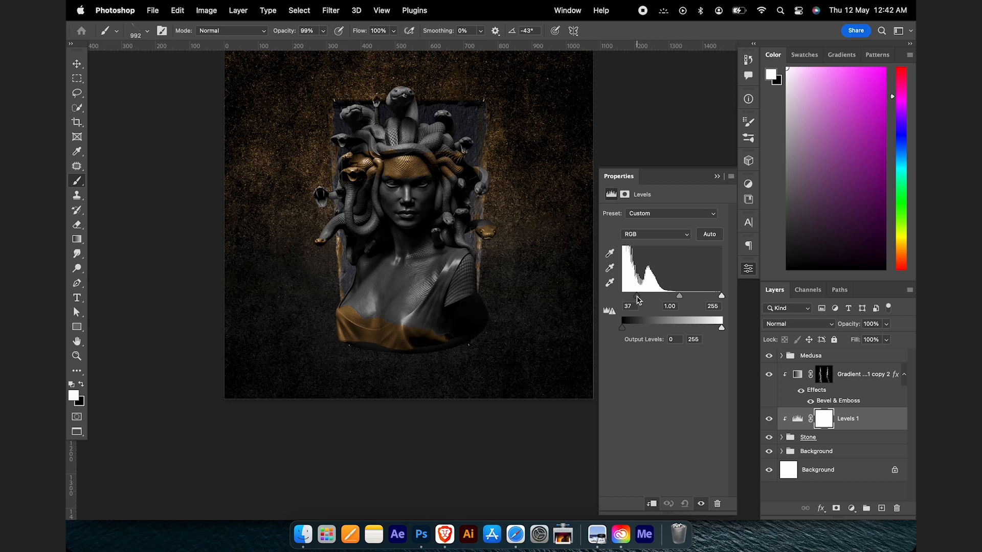
pyautogui.moveTo(721, 297); pyautogui.dragTo(697, 297)
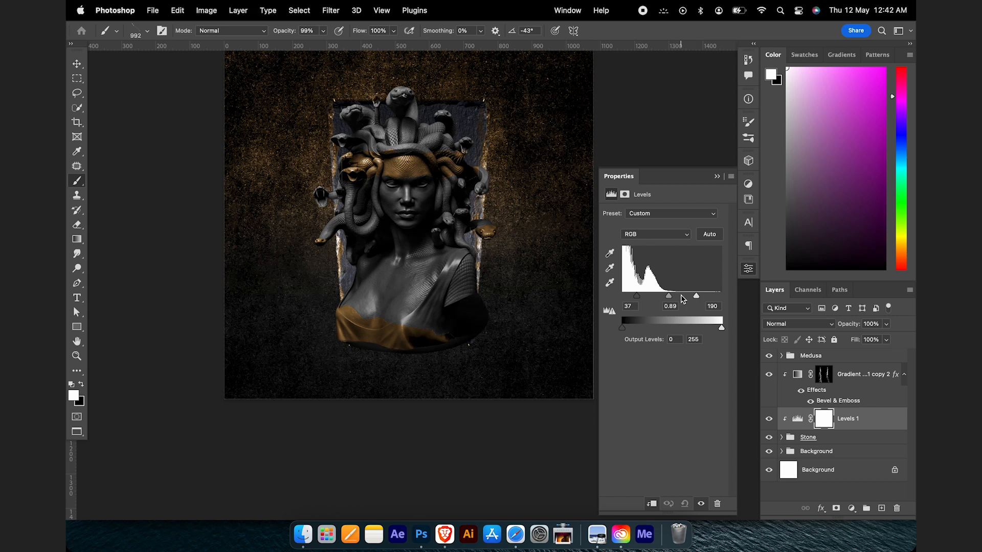
pyautogui.moveTo(672, 300); pyautogui.dragTo(673, 299)
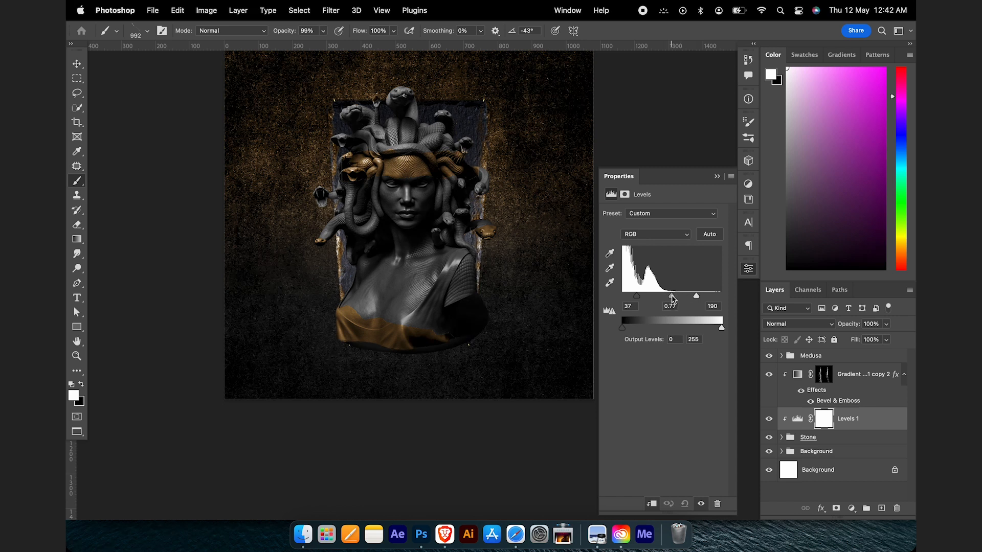
pyautogui.moveTo(626, 331); pyautogui.dragTo(629, 330)
pyautogui.moveTo(722, 329); pyautogui.dragTo(719, 330)
pyautogui.moveTo(632, 331); pyautogui.dragTo(620, 331)
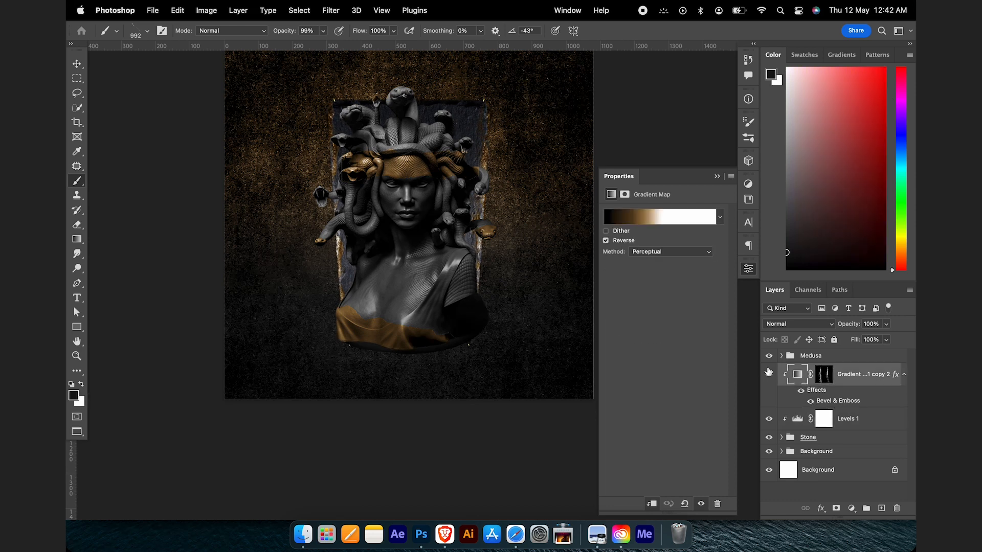
# Step: Move the brown color stop of the slate's Gradient Map to 67%
pyautogui.click(672, 216)
pyautogui.moveTo(694, 337)
pyautogui.mouseDown()
pyautogui.moveTo(708, 336)
pyautogui.moveTo(672, 334)
pyautogui.moveTo(681, 335)
pyautogui.mouseUp()
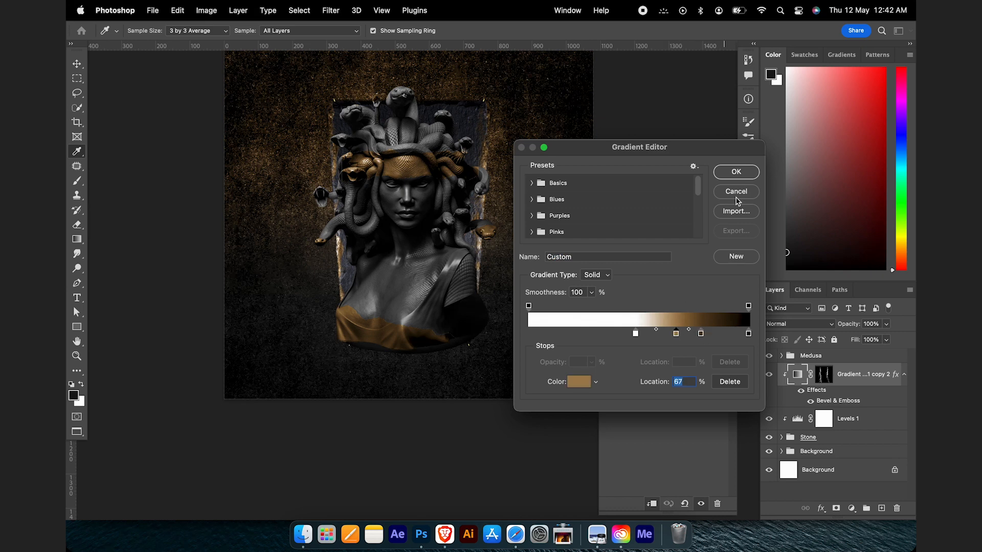
pyautogui.click(739, 171)
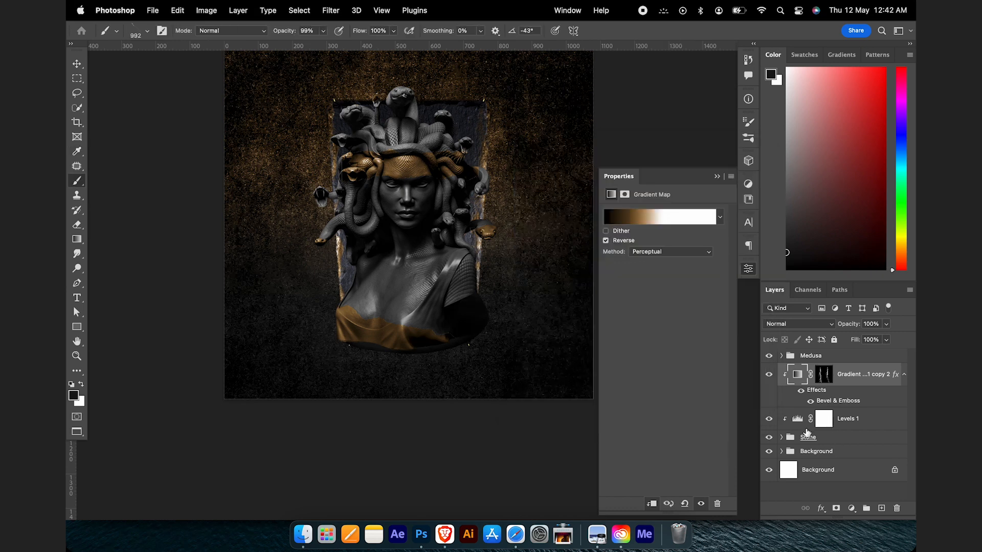
# Step: Duplicate the slate layer, scale the lower copy to 351 × 517 px and place it behind the main slate's left side
pyautogui.click(782, 438)
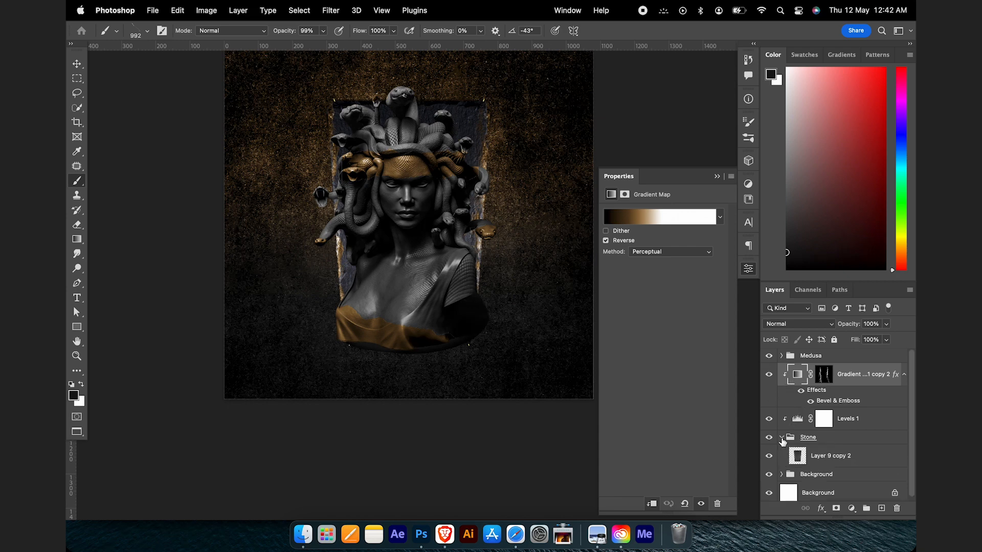
pyautogui.click(809, 445)
pyautogui.press('super+j')
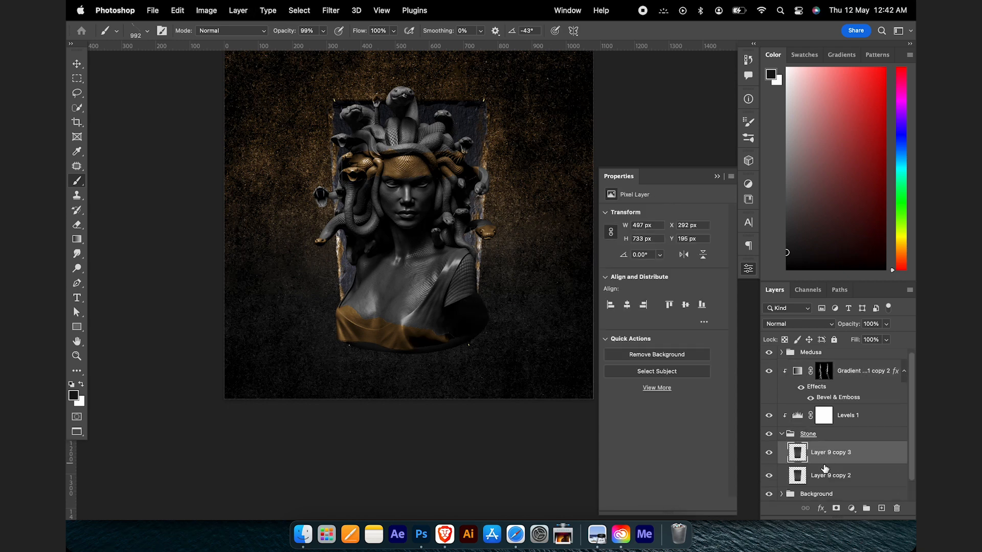
pyautogui.click(826, 473)
pyautogui.press('super+t')
pyautogui.moveTo(495, 97); pyautogui.dragTo(477, 132)
pyautogui.moveTo(450, 198); pyautogui.dragTo(383, 194)
pyautogui.press('Return')
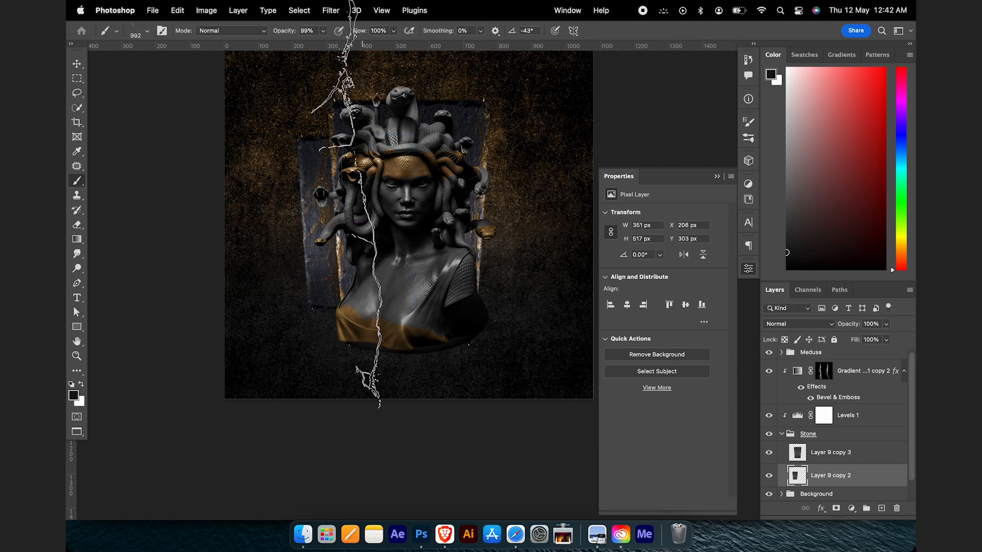
# Step: Copy the small slate to the right side of the main slate and group the two small slates
pyautogui.moveTo(360, 201); pyautogui.dragTo(466, 208)
pyautogui.scroll(-2, 836, 433)
pyautogui.keyDown('super'); pyautogui.click(847, 478); pyautogui.keyUp('super')
pyautogui.press('super+e')
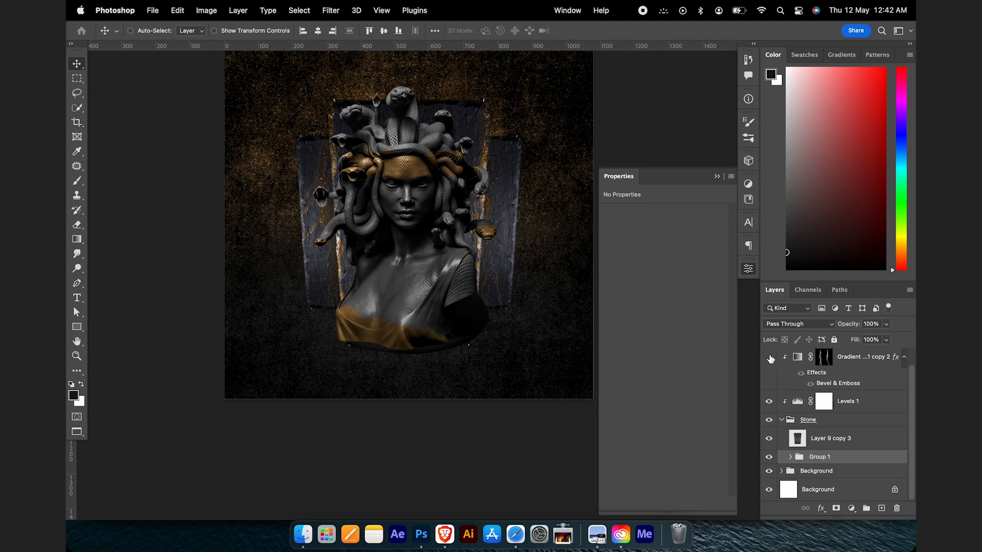
# Step: Brighten the slates by setting the Levels midtone input to 0.89 and the white input to 174
pyautogui.click(797, 403)
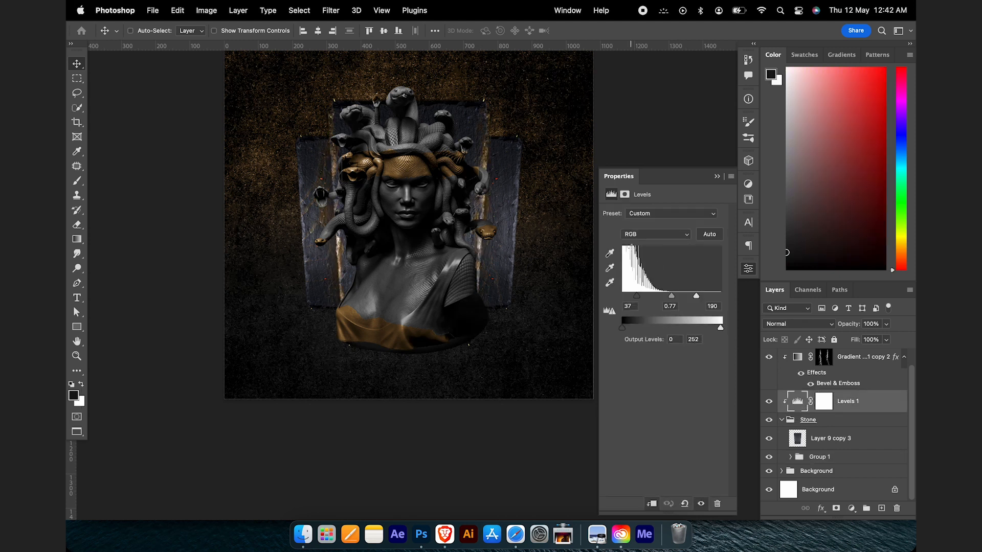
pyautogui.moveTo(670, 299); pyautogui.dragTo(690, 296)
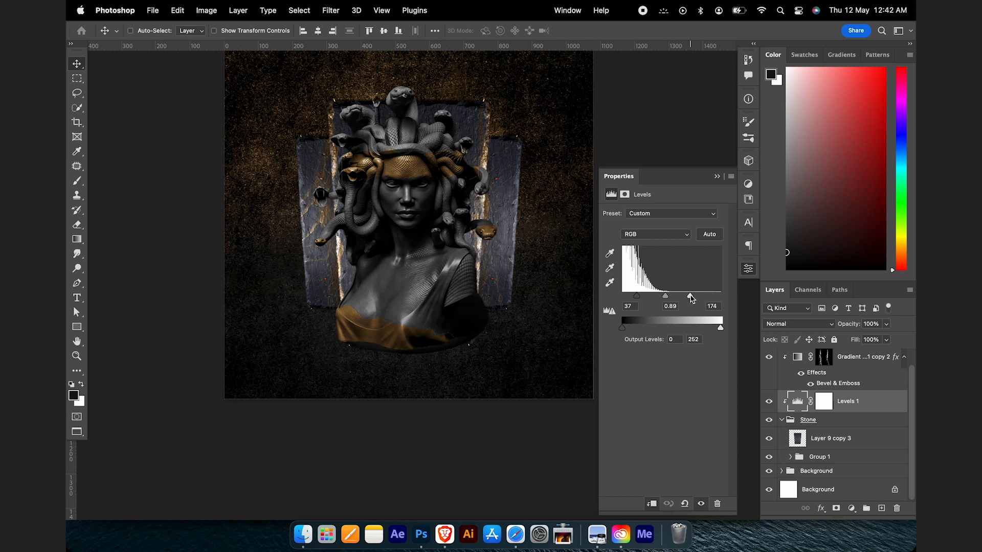
pyautogui.click(717, 177)
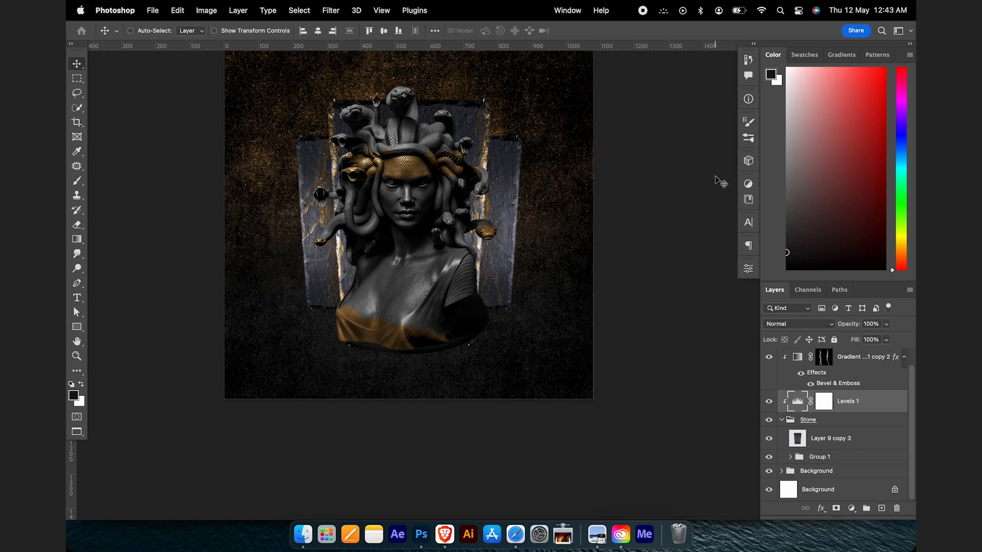
# Step: Select the Medusa group through the Stone group and move the bust and slates together slightly higher on the canvas
pyautogui.press('super+minus')
pyautogui.scroll(2, 421, 148)
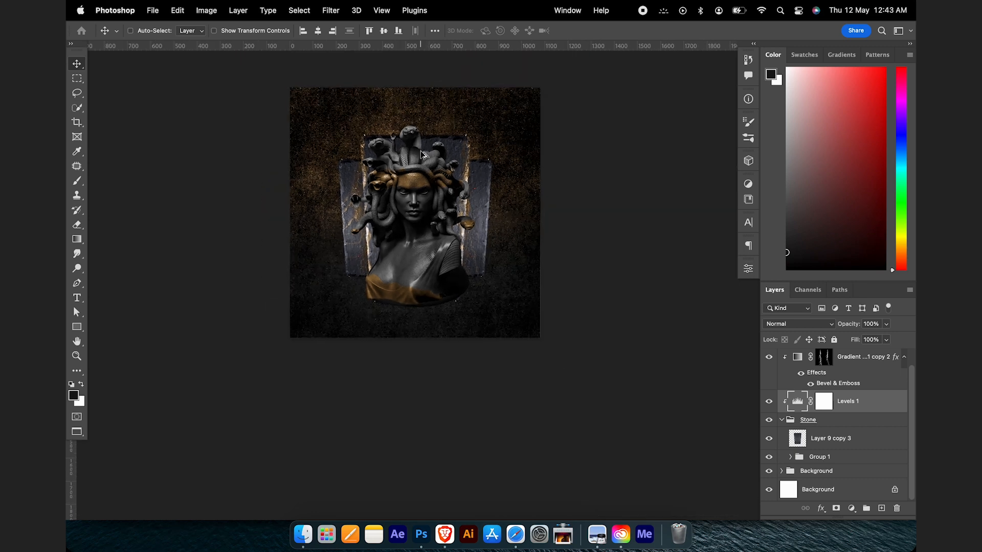
pyautogui.click(782, 420)
pyautogui.click(816, 360)
pyautogui.moveTo(409, 204); pyautogui.dragTo(427, 172)
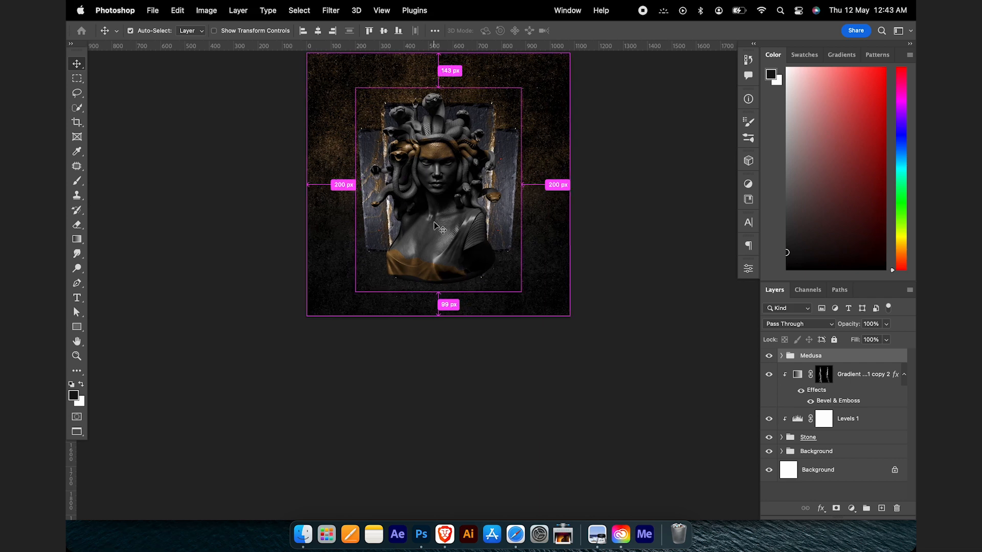
pyautogui.moveTo(446, 162); pyautogui.dragTo(440, 217)
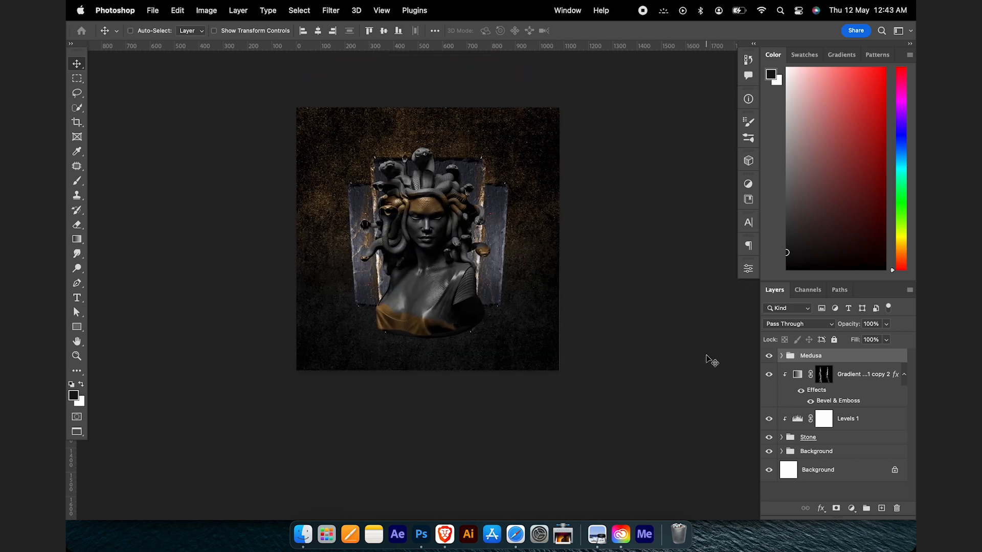
pyautogui.keyDown('shift'); pyautogui.click(809, 437); pyautogui.keyUp('shift')
pyautogui.moveTo(449, 274); pyautogui.dragTo(450, 262)
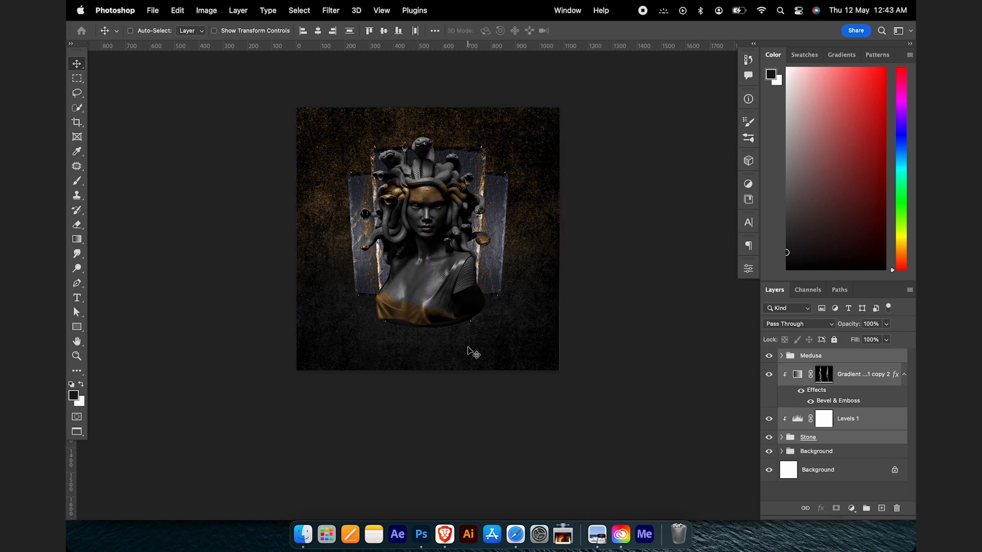
pyautogui.moveTo(453, 227); pyautogui.dragTo(449, 306)
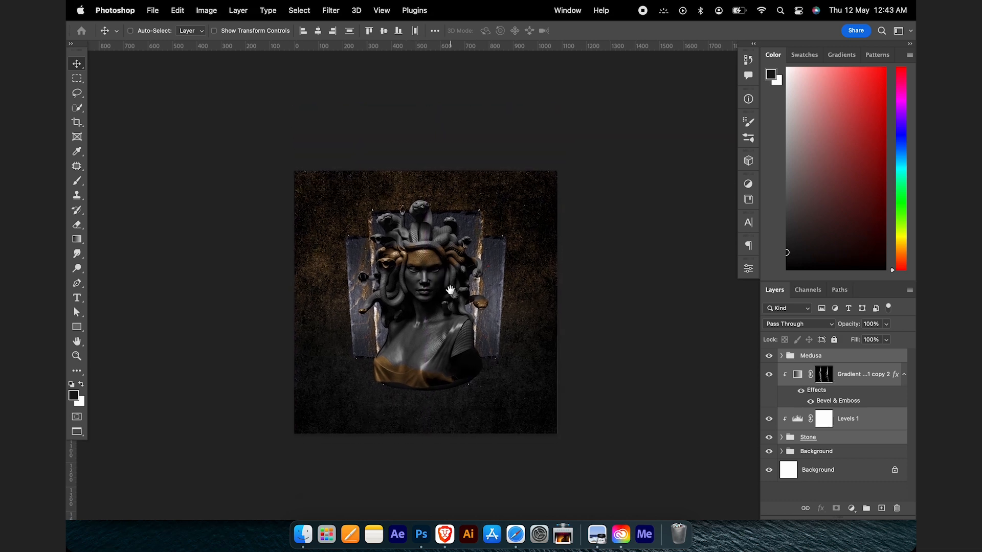
# Step: Move the dark brown colour stop of the Background group's gradient map to the 92% location
pyautogui.scroll(2, 481, 216)
pyautogui.scroll(-2, 480, 214)
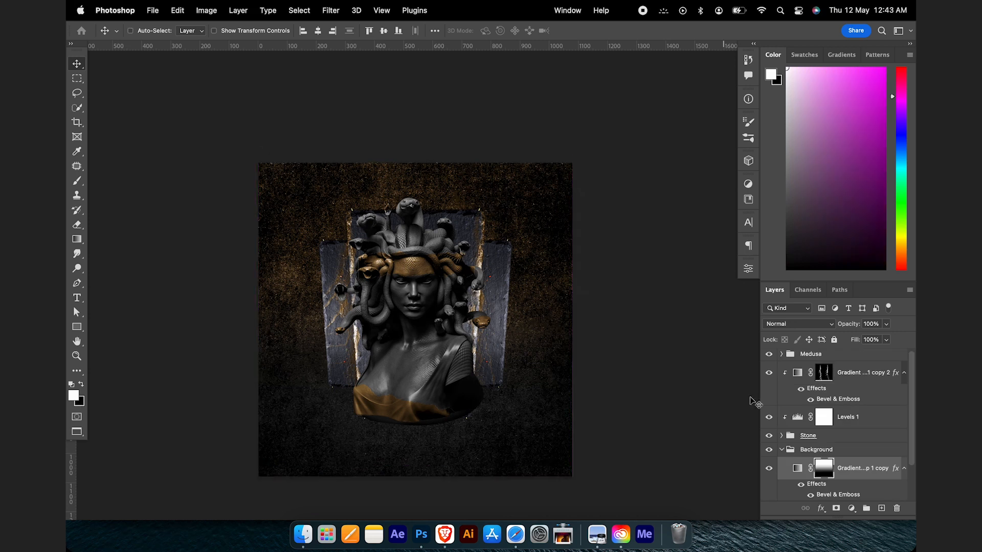
pyautogui.scroll(-3, 798, 425)
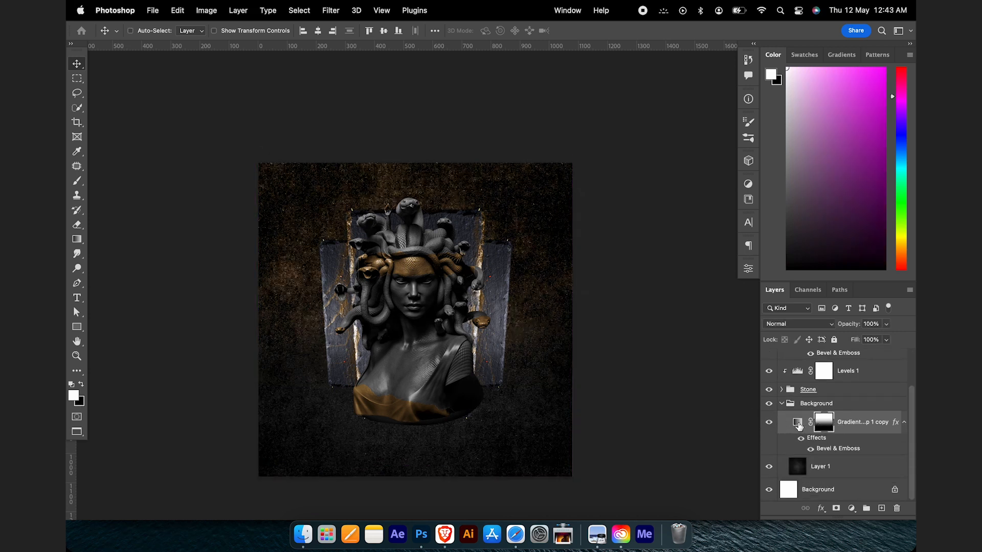
pyautogui.doubleClick(799, 426)
pyautogui.click(643, 224)
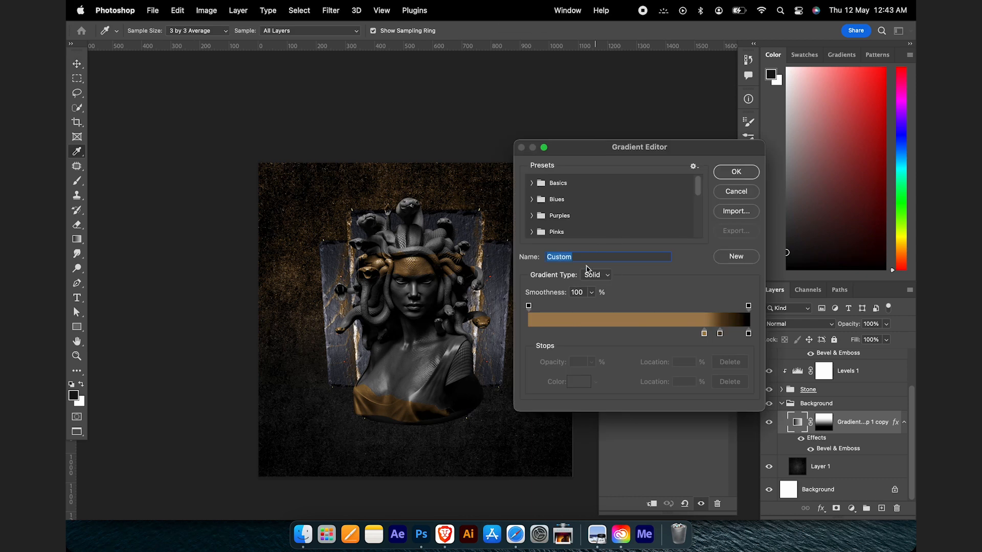
pyautogui.moveTo(720, 334); pyautogui.dragTo(729, 335)
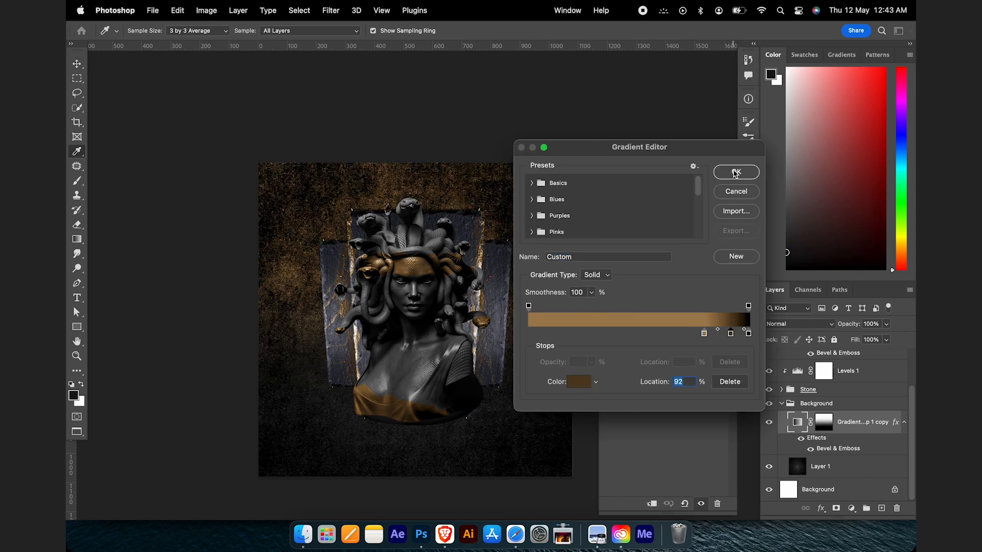
pyautogui.click(734, 174)
pyautogui.click(498, 280)
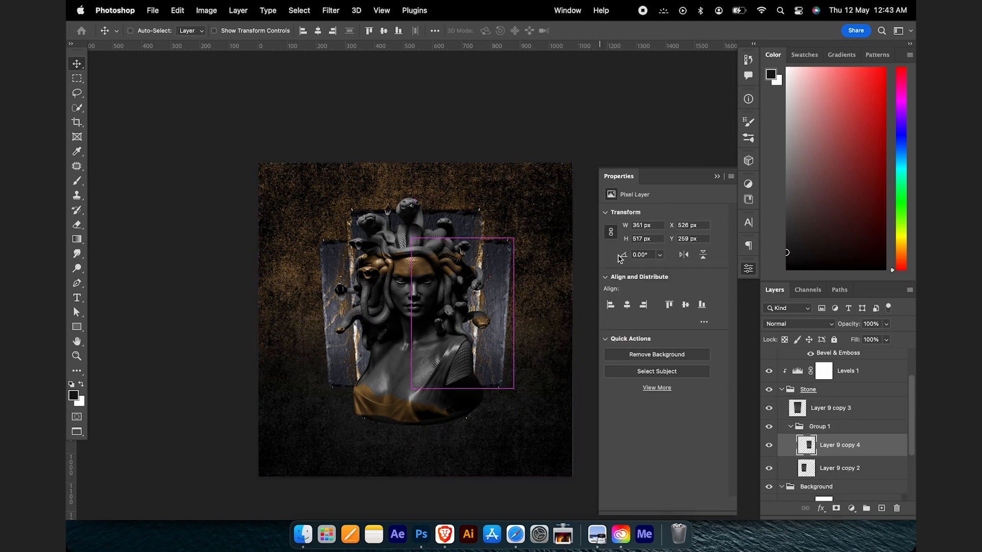
pyautogui.click(718, 176)
# Step: Collapse the Stone group and add the text "Goddess" on a new layer above the Medusa group
pyautogui.scroll(2, 829, 435)
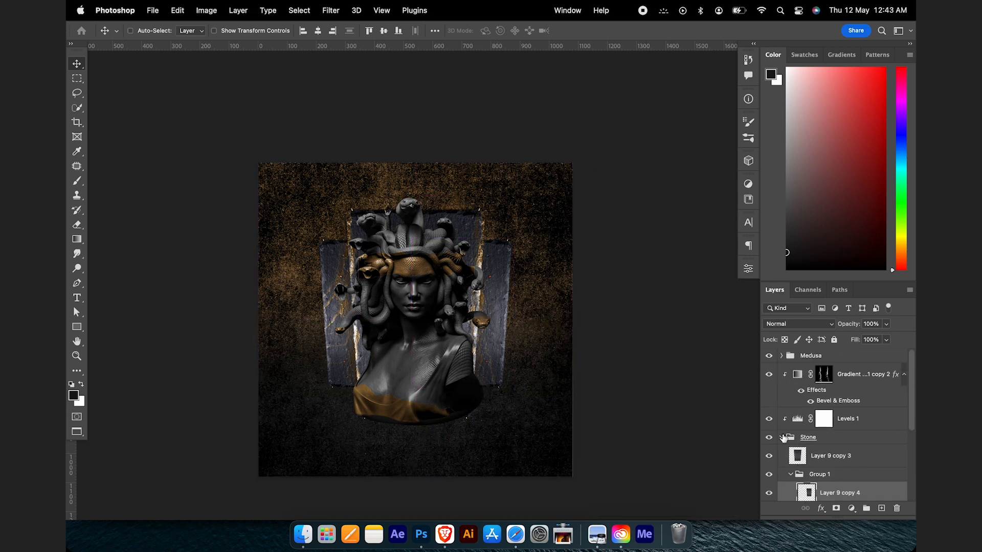
pyautogui.click(782, 438)
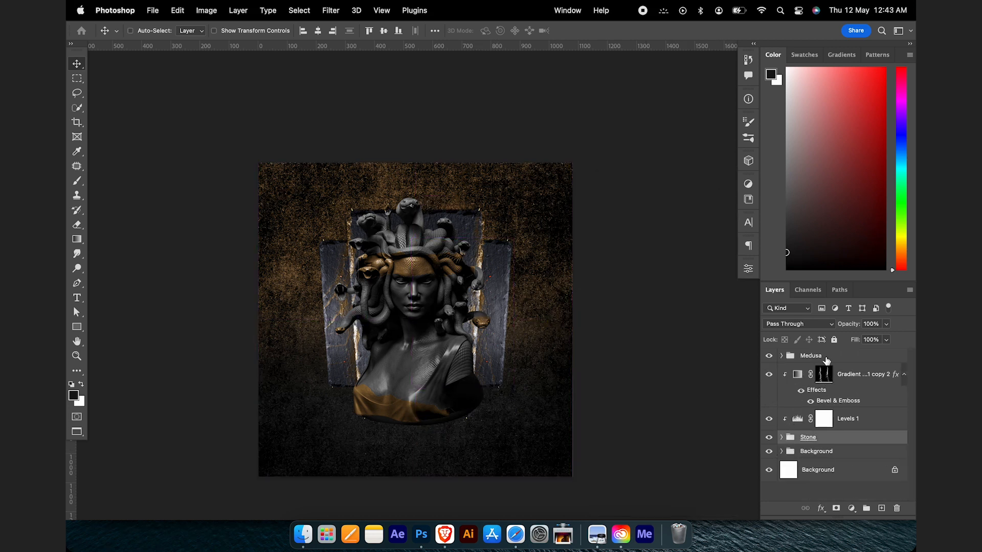
pyautogui.click(827, 358)
pyautogui.press('t')
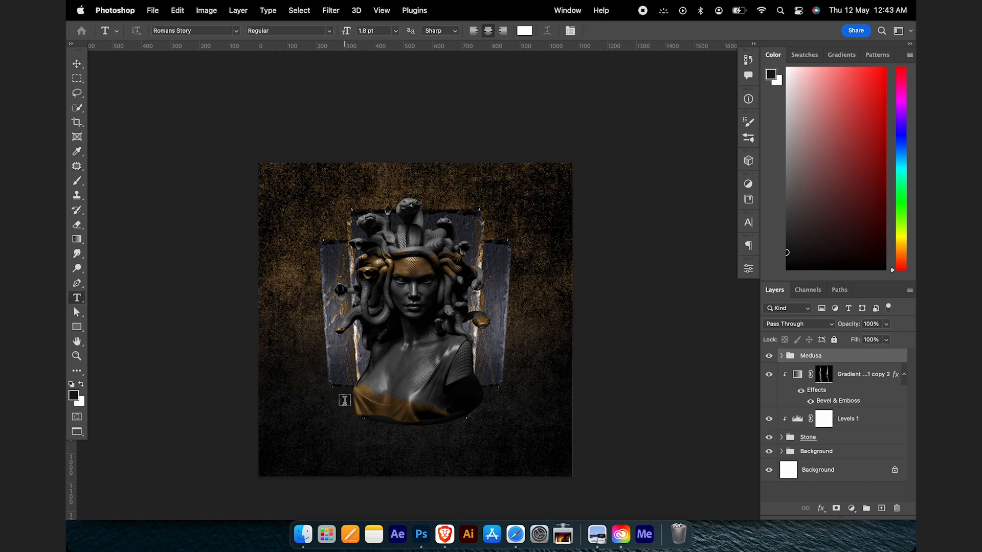
pyautogui.click(379, 383)
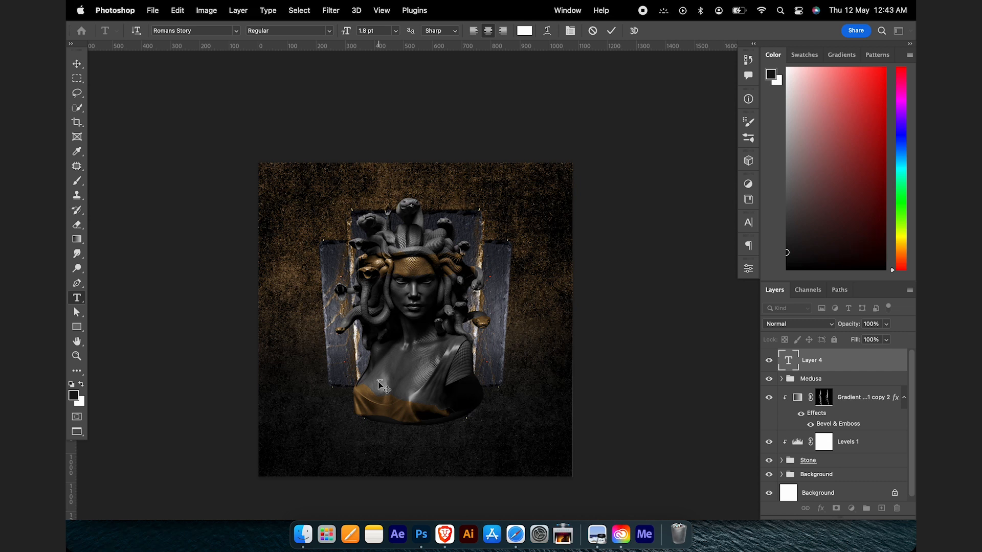
pyautogui.press('super+Return')
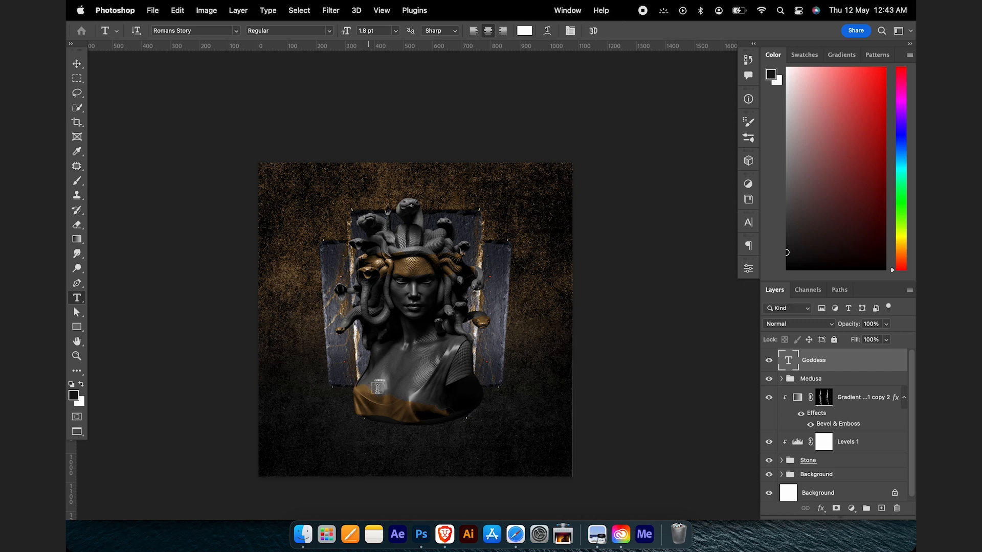
# Step: Enlarge the Goddess text to about 29 pt and centre it horizontally across the bust's chest
pyautogui.press('super+t')
pyautogui.moveTo(386, 378); pyautogui.dragTo(533, 310)
pyautogui.press('Return')
pyautogui.moveTo(460, 374); pyautogui.dragTo(435, 373)
pyautogui.click(318, 31)
# Step: Change the Goddess text to the favourite font Satyr and scale it up to about 37.14 pt
pyautogui.click(748, 222)
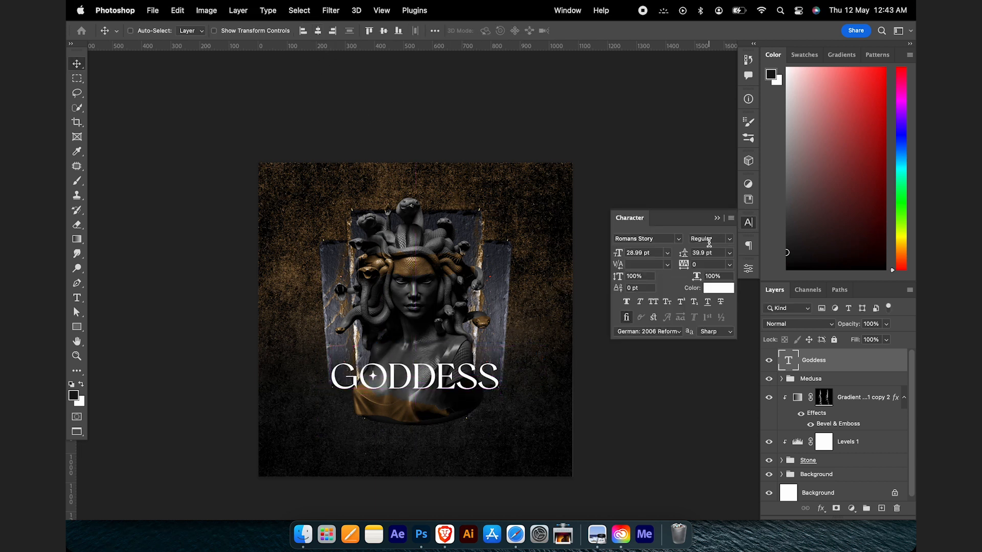
pyautogui.click(678, 240)
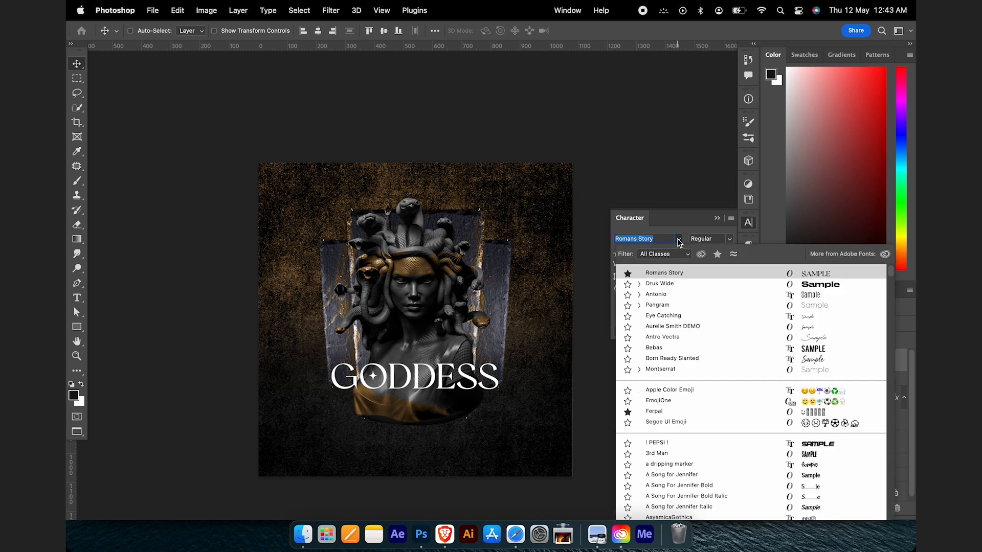
pyautogui.click(717, 254)
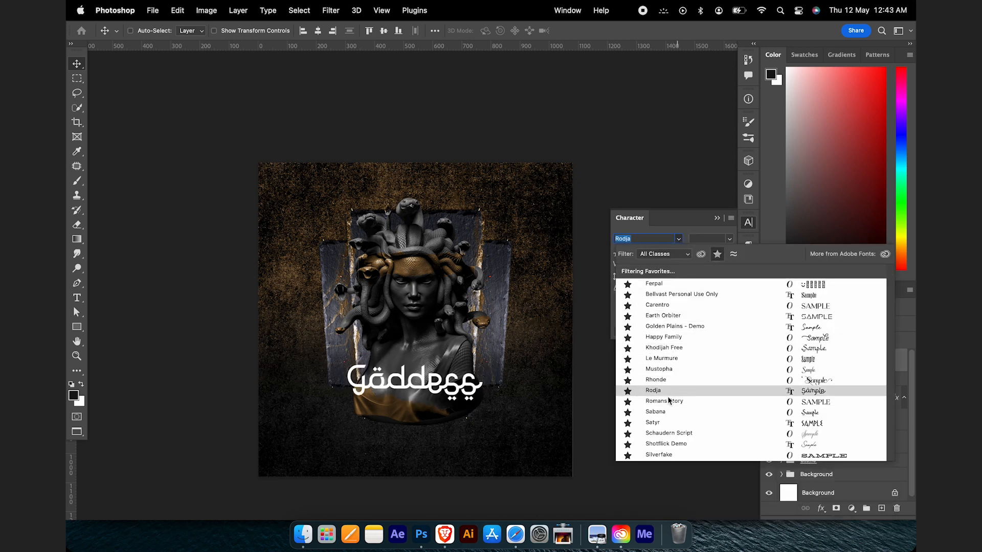
pyautogui.click(661, 425)
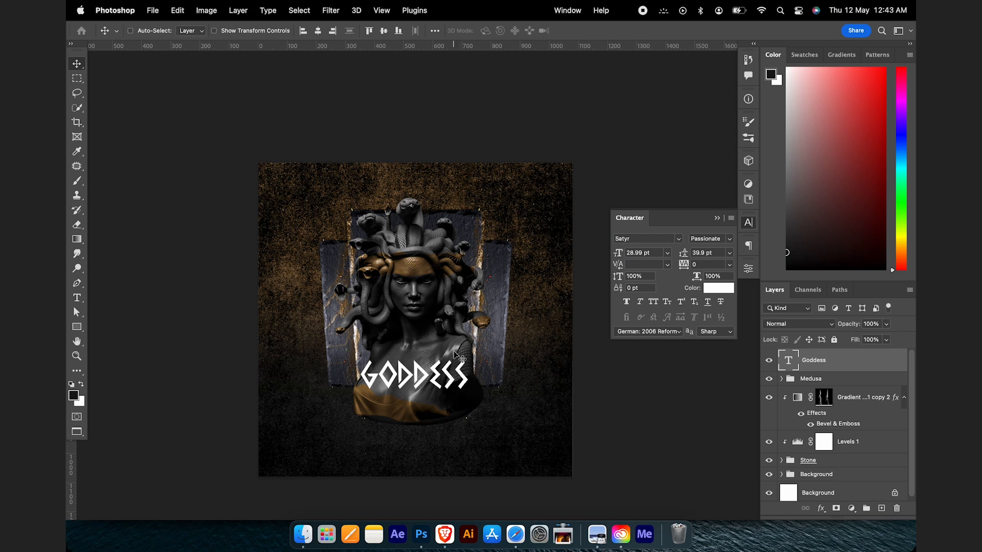
pyautogui.press('super+t')
pyautogui.moveTo(468, 360); pyautogui.dragTo(483, 353)
pyautogui.press('Return')
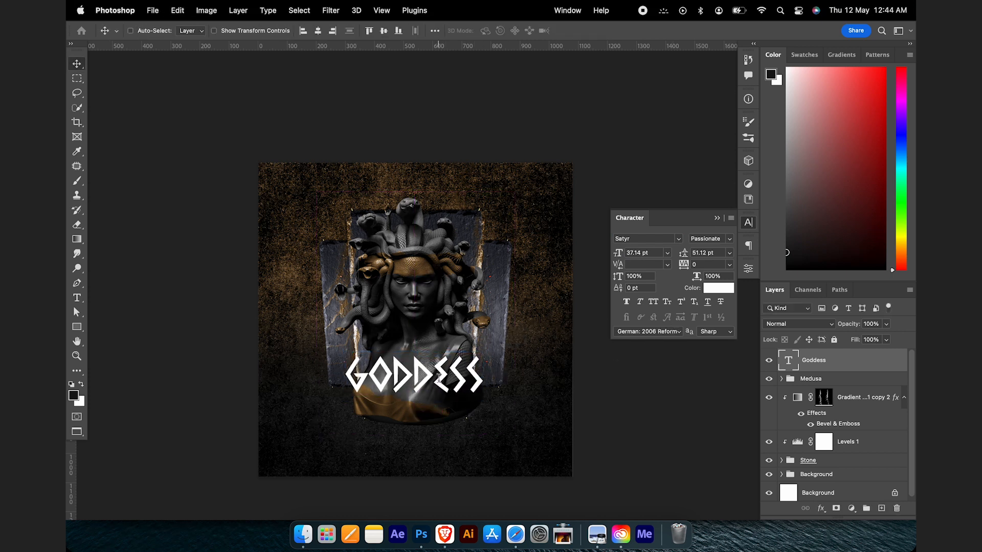
# Step: Set the tracking of the Goddess text to 160
pyautogui.doubleClick(438, 377)
pyautogui.moveTo(690, 269); pyautogui.dragTo(691, 270)
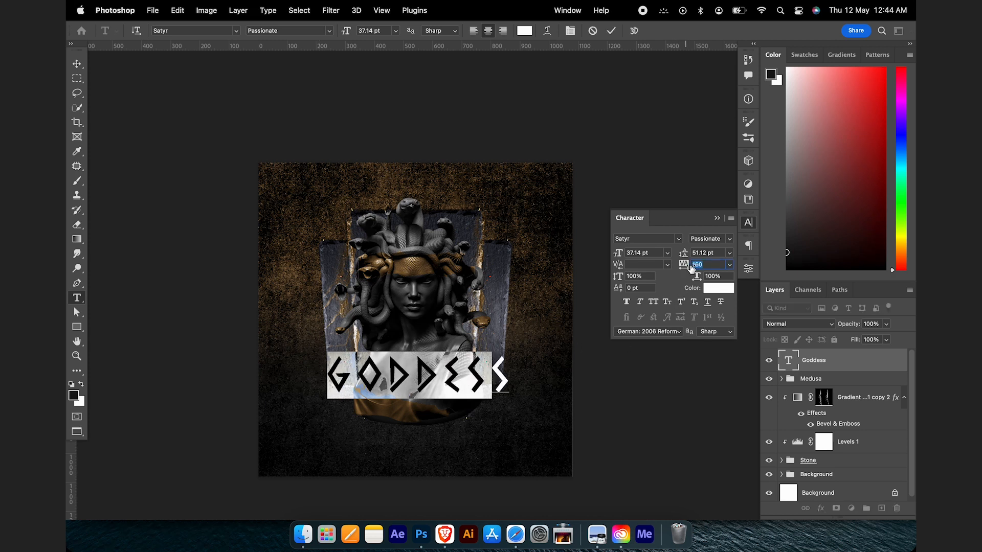
pyautogui.click(78, 65)
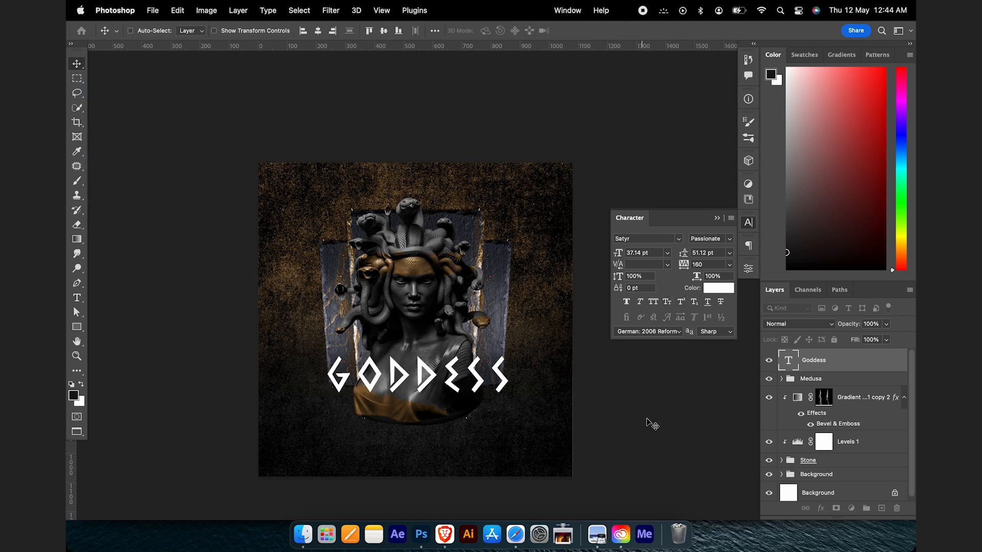
pyautogui.click(718, 218)
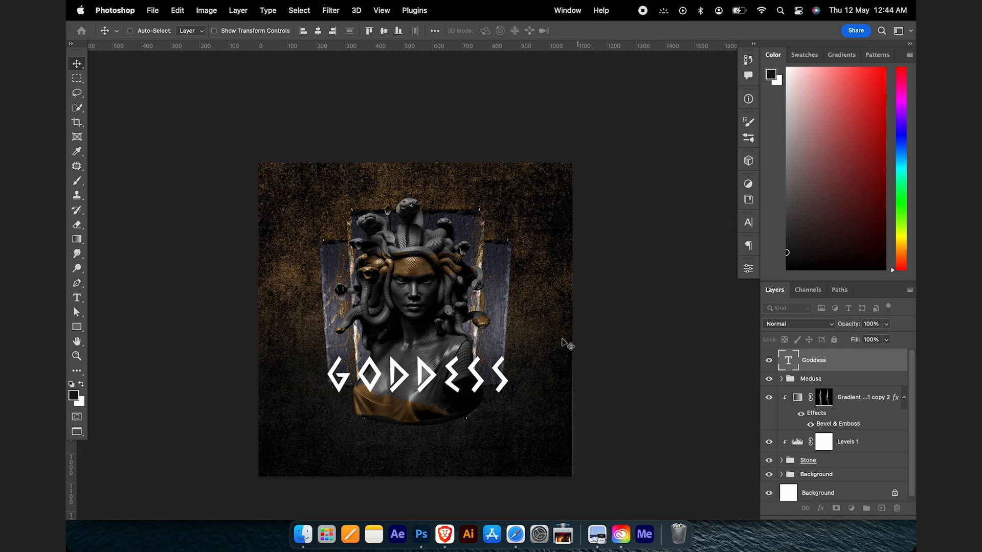
# Step: Sample gold-brown tones from the bust's drape and forehead for the Goddess text colour
pyautogui.scroll(3, 478, 393)
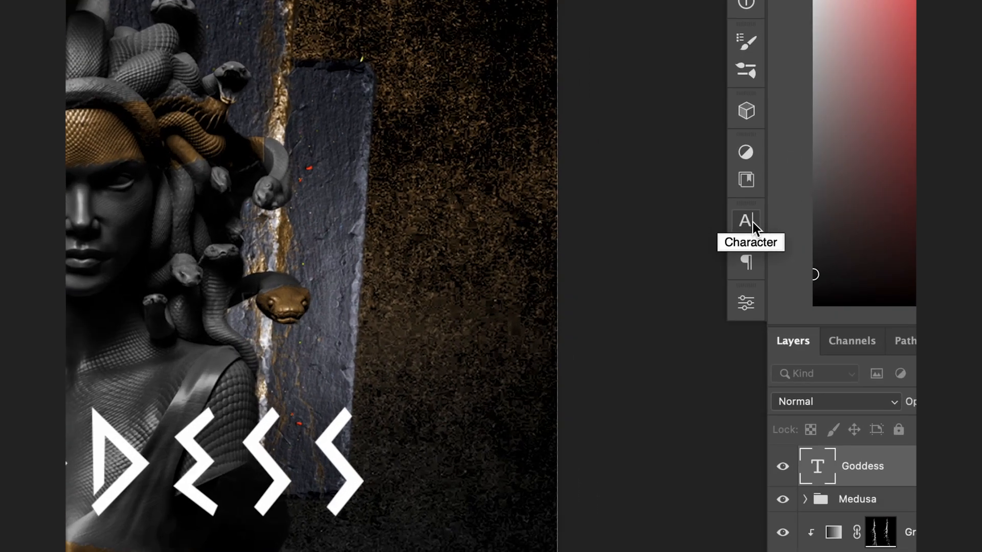
pyautogui.click(754, 225)
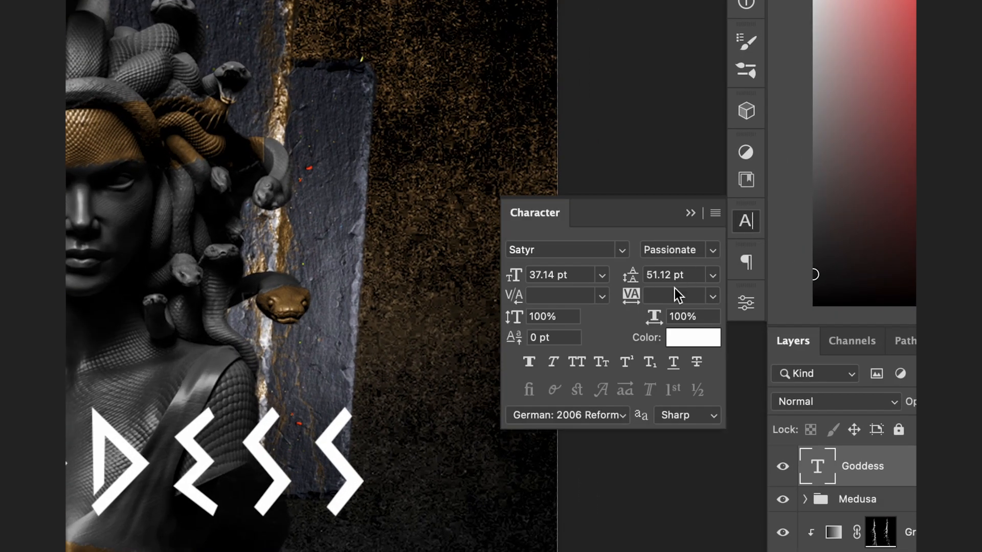
pyautogui.click(688, 351)
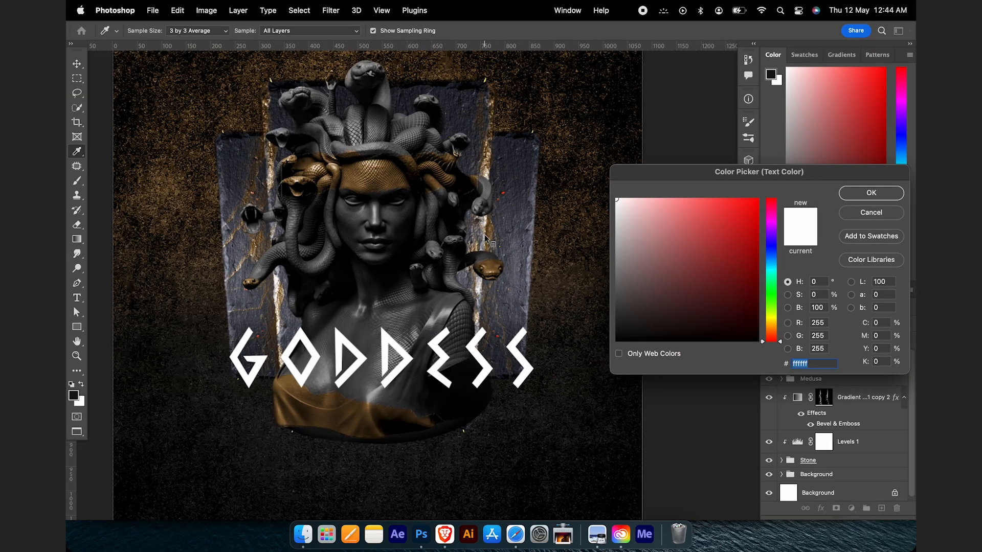
pyautogui.click(283, 382)
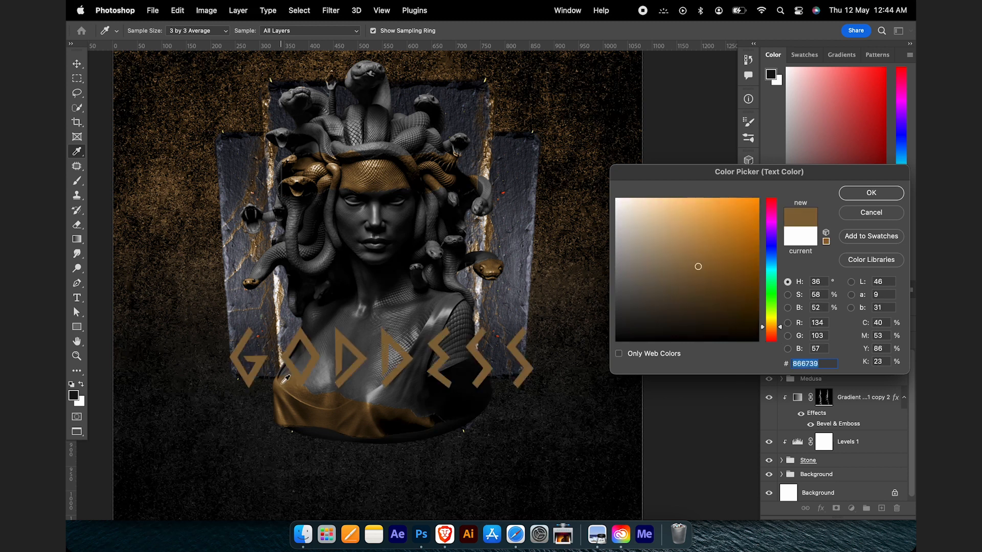
pyautogui.moveTo(698, 263)
pyautogui.mouseDown()
pyautogui.moveTo(716, 233)
pyautogui.moveTo(696, 228)
pyautogui.moveTo(709, 232)
pyautogui.mouseUp()
pyautogui.click(284, 378)
pyautogui.click(377, 194)
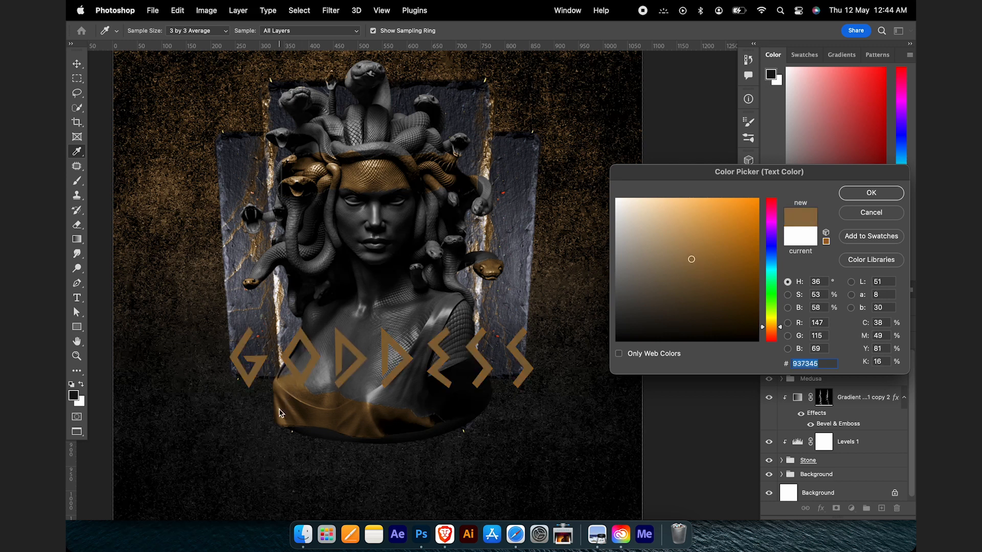
pyautogui.click(375, 165)
pyautogui.click(371, 166)
pyautogui.click(369, 170)
pyautogui.click(372, 164)
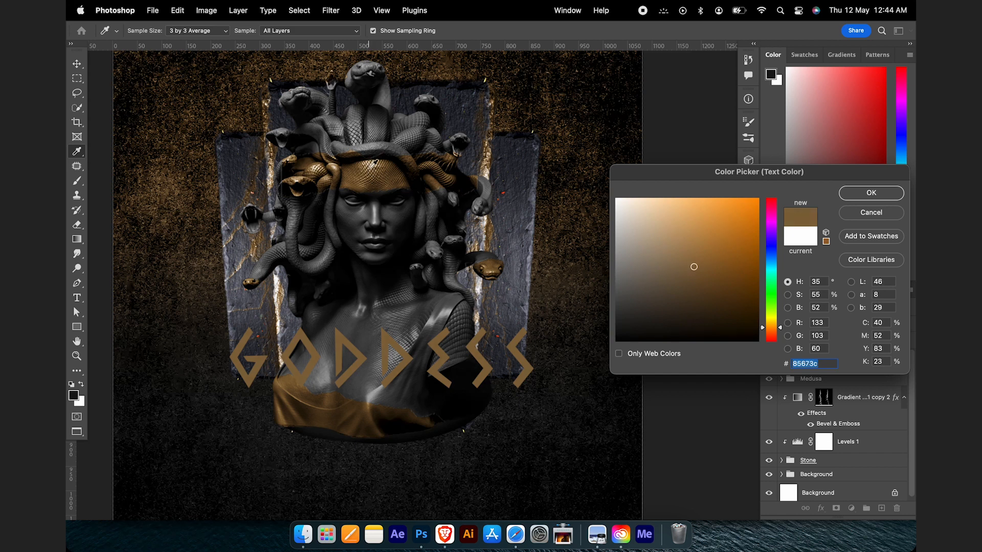
# Step: Brighten the text colour to gold #ab7e3e and apply it to the Goddess text
pyautogui.click(707, 247)
pyautogui.click(708, 242)
pyautogui.click(706, 245)
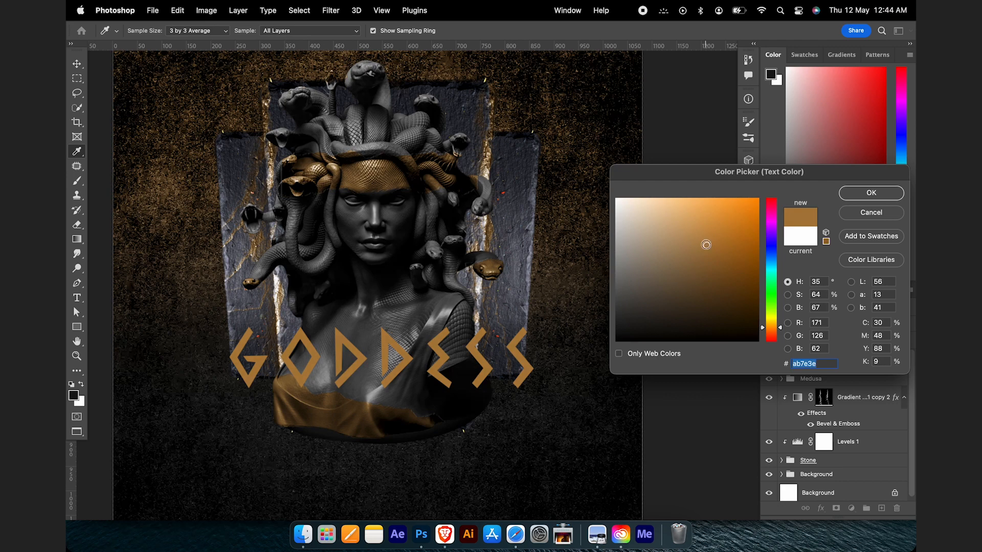
pyautogui.click(871, 194)
pyautogui.press('v')
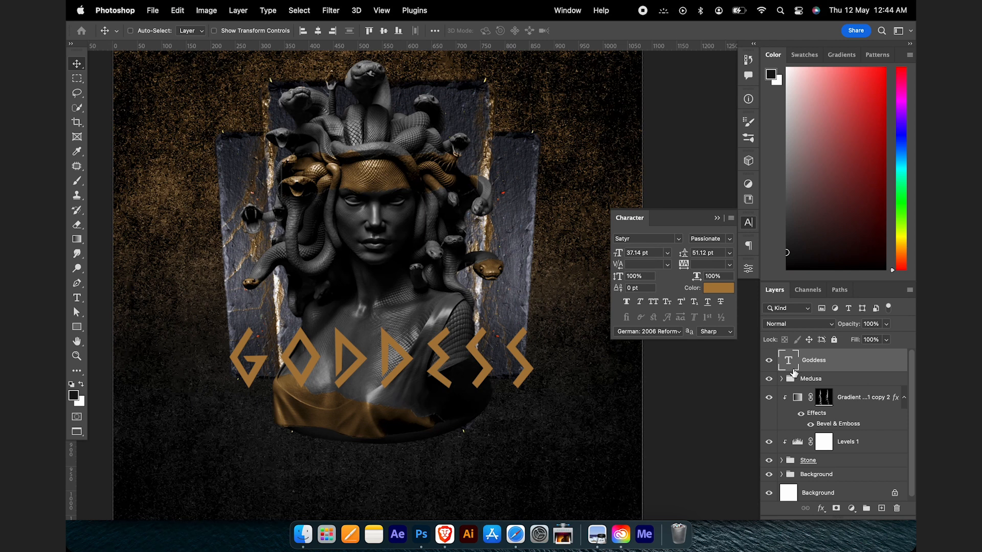
# Step: Add Bevel & Emboss to the Goddess text with Inner Bevel style, 1000% depth and 8 px size
pyautogui.click(821, 508)
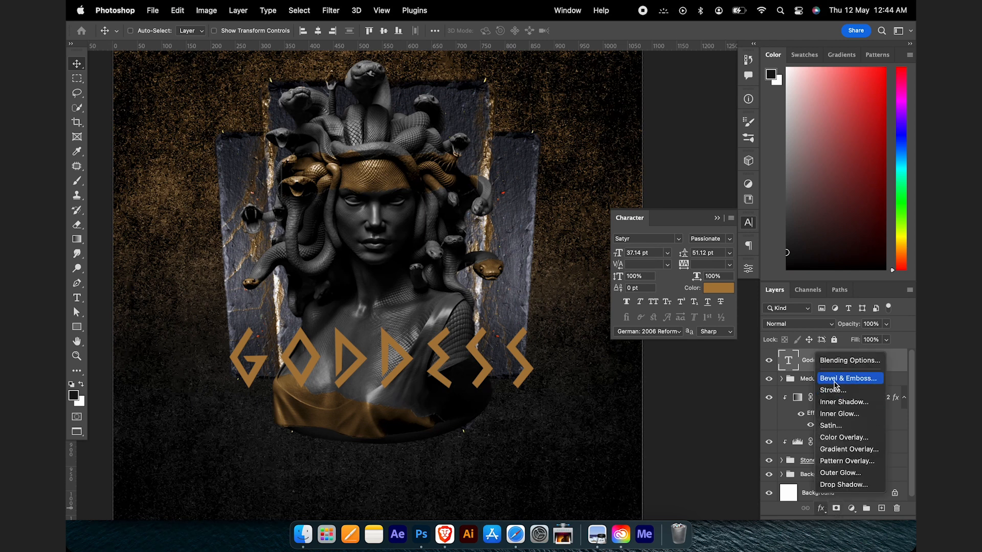
pyautogui.press('Return')
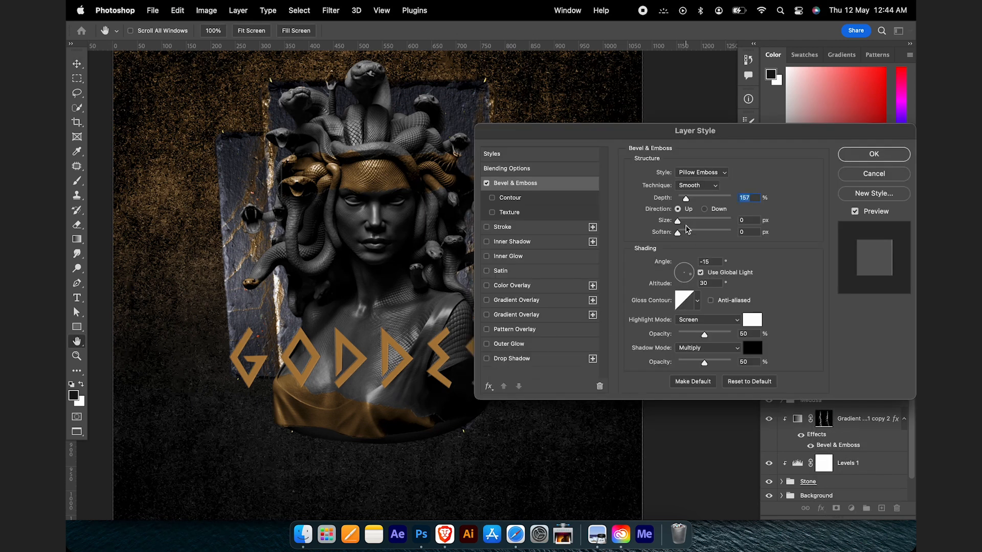
pyautogui.moveTo(686, 199); pyautogui.dragTo(732, 199)
pyautogui.moveTo(681, 224); pyautogui.dragTo(685, 224)
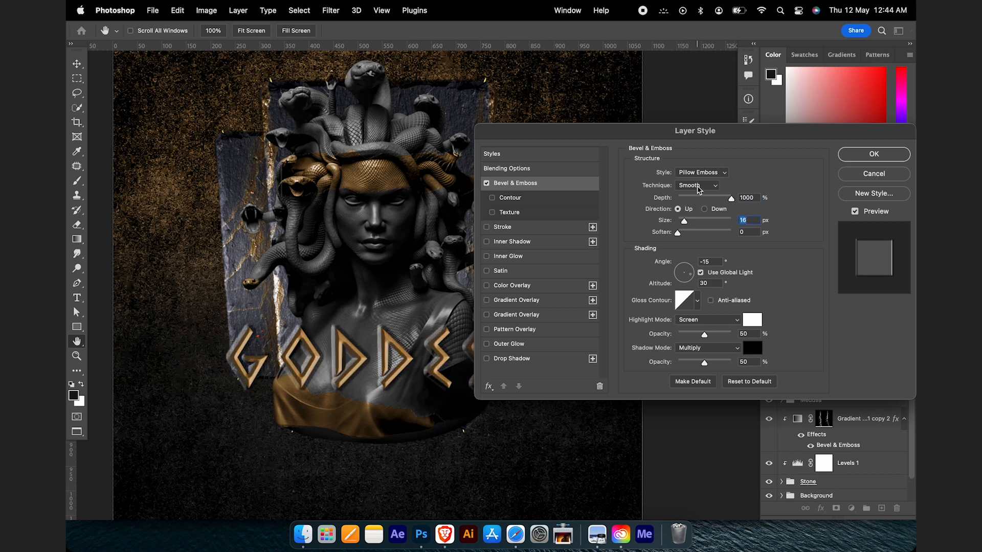
pyautogui.click(704, 174)
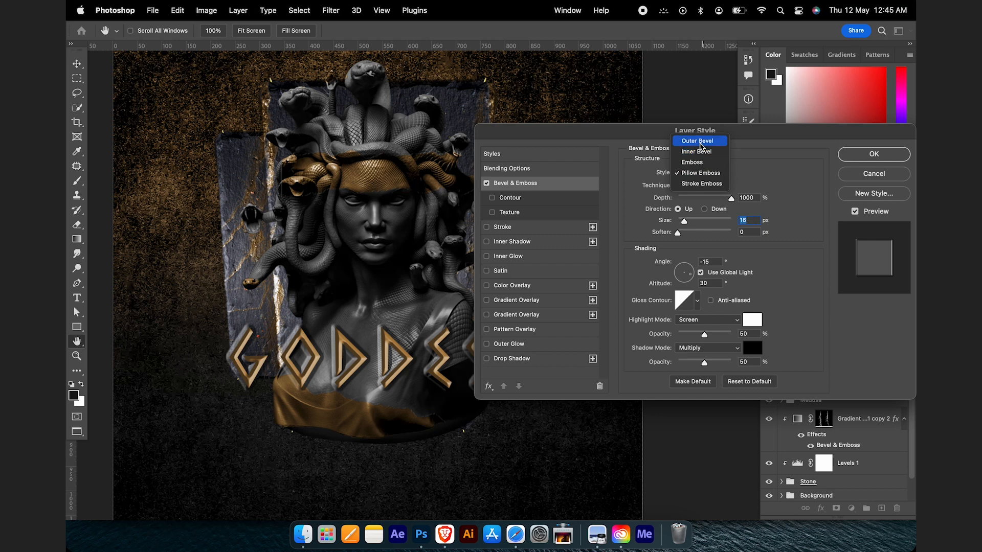
pyautogui.click(699, 152)
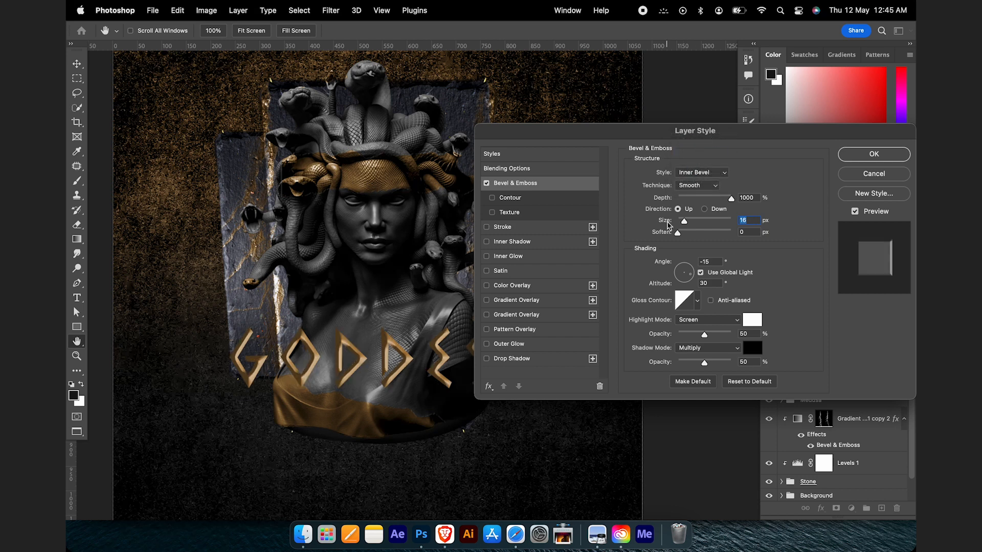
pyautogui.moveTo(684, 222); pyautogui.dragTo(683, 222)
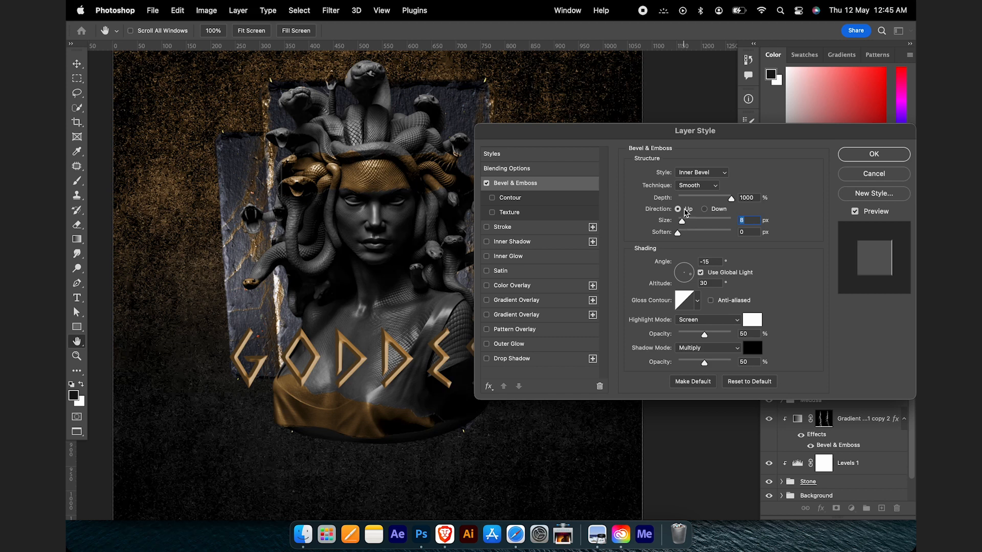
# Step: Set the bevel's gloss contour to Cone, with the layer style dialog moved clear of the text
pyautogui.click(697, 301)
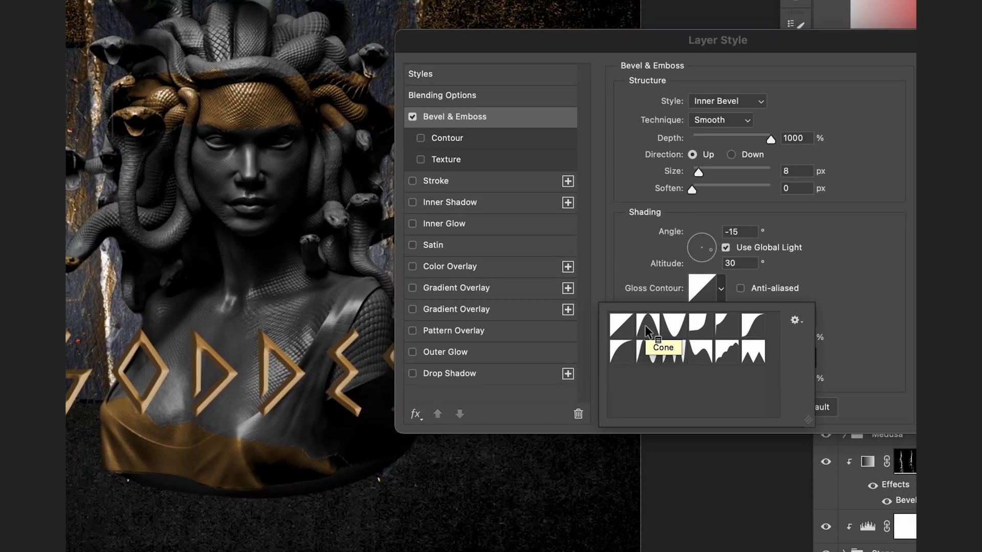
pyautogui.moveTo(488, 33); pyautogui.dragTo(516, 20)
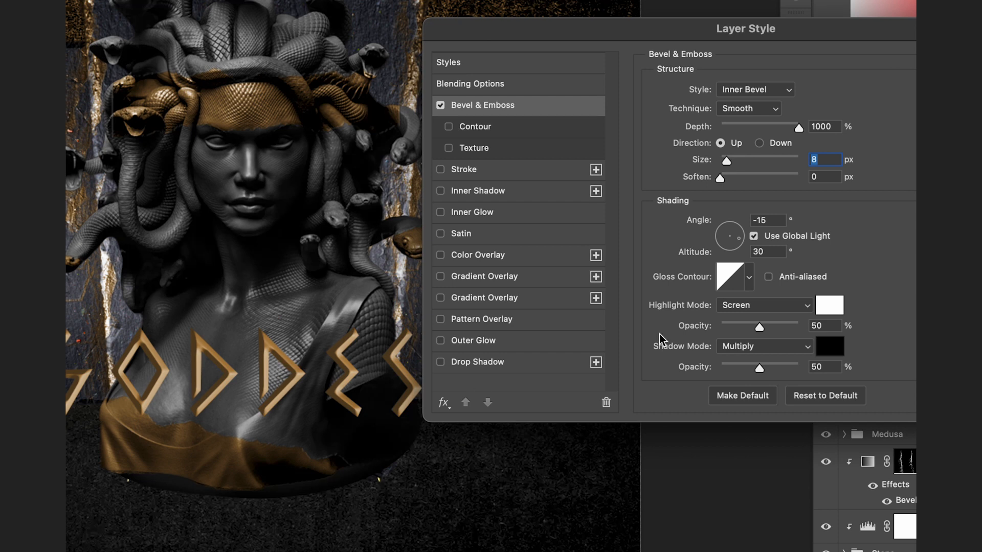
pyautogui.click(750, 277)
pyautogui.click(671, 326)
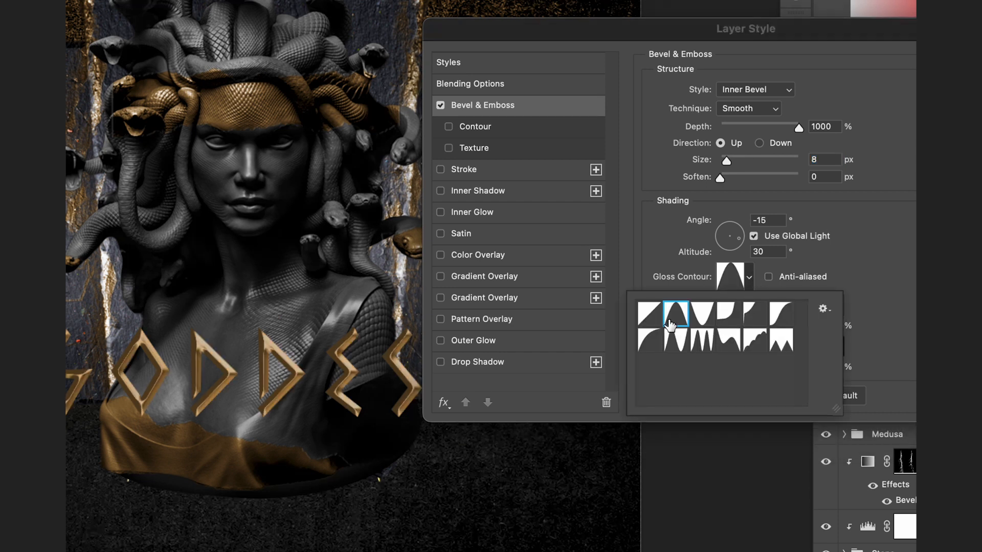
# Step: Try several alternative gloss contours, including Cone - Inverted, on the Goddess text's bevel
pyautogui.click(699, 319)
pyautogui.click(724, 314)
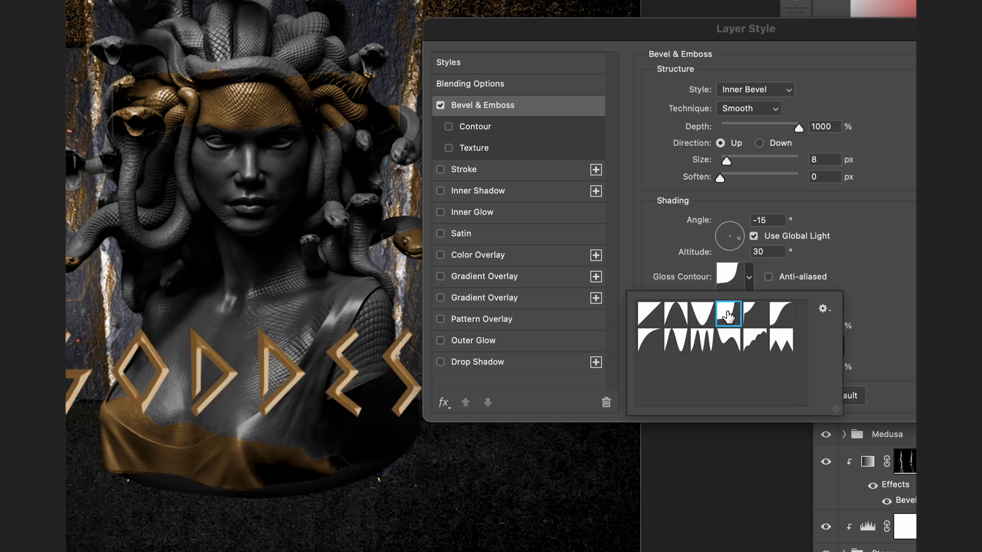
pyautogui.click(755, 313)
pyautogui.click(773, 322)
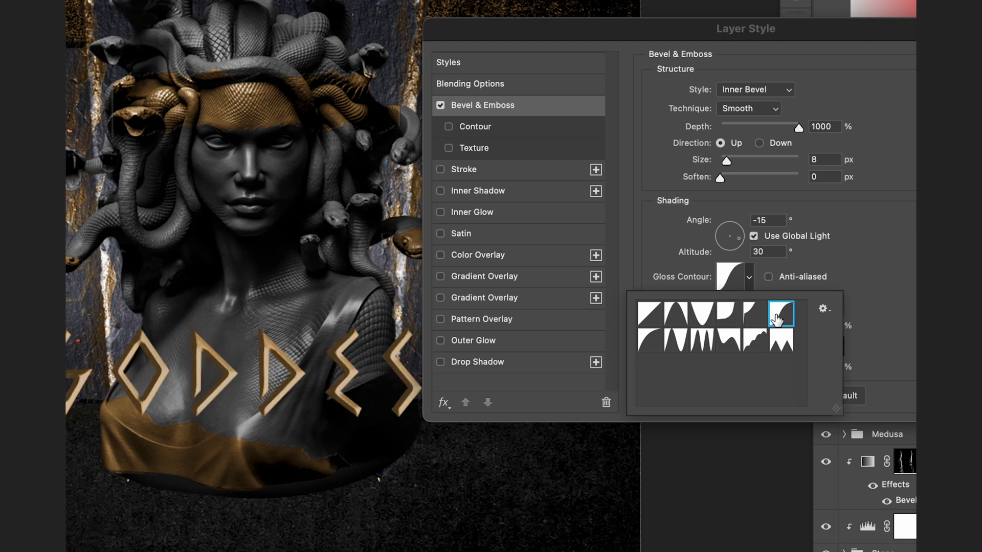
pyautogui.click(679, 324)
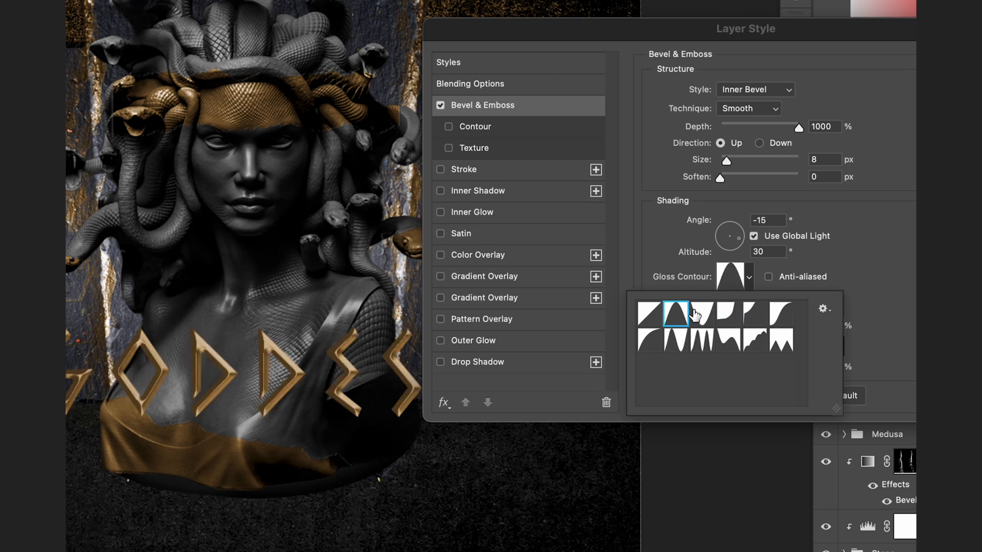
pyautogui.click(700, 315)
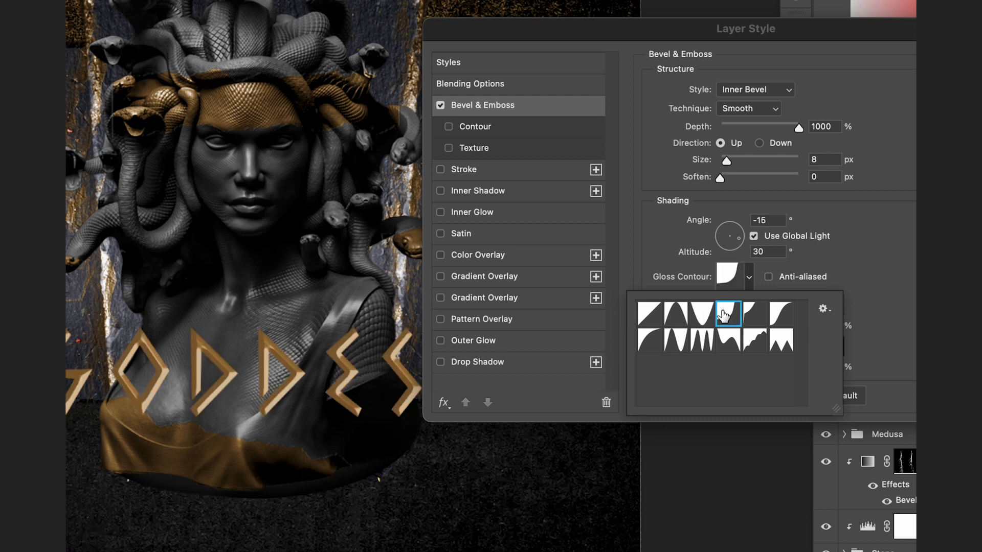
pyautogui.click(675, 341)
pyautogui.click(729, 340)
pyautogui.click(755, 342)
pyautogui.click(729, 340)
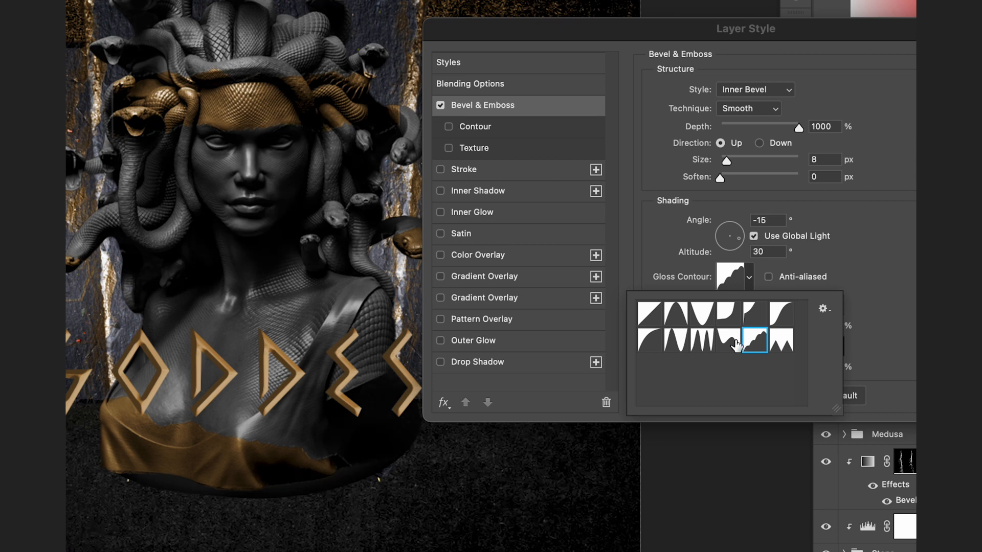
pyautogui.click(781, 340)
pyautogui.click(687, 342)
pyautogui.click(675, 323)
pyautogui.click(700, 322)
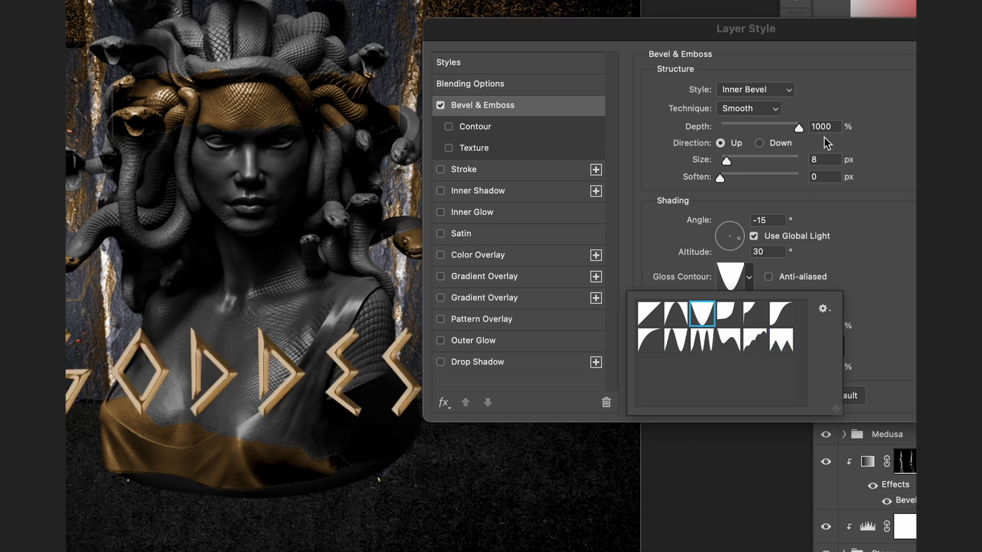
pyautogui.click(888, 128)
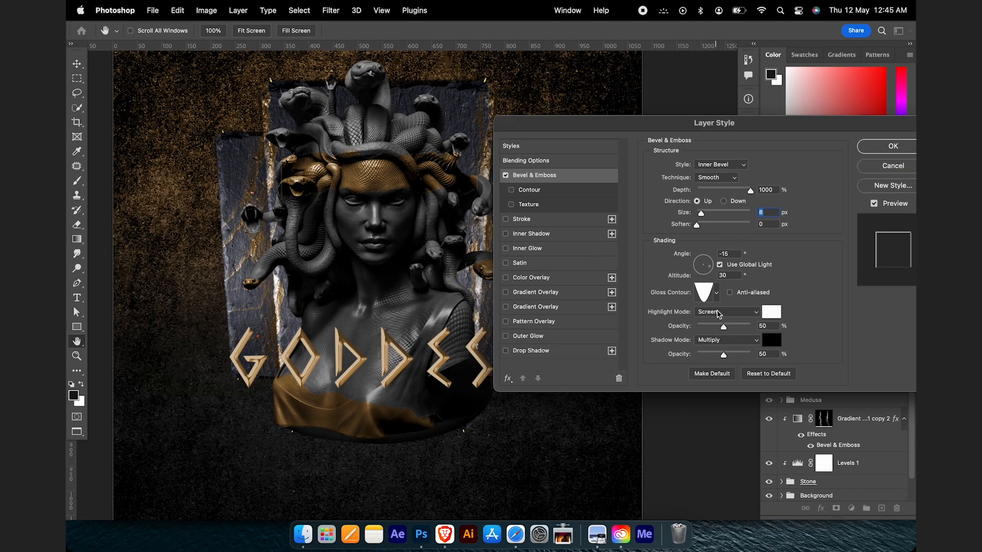
# Step: Apply the Cone gloss contour to the Goddess bevel and move the text down over the bust's gold drape
pyautogui.click(717, 292)
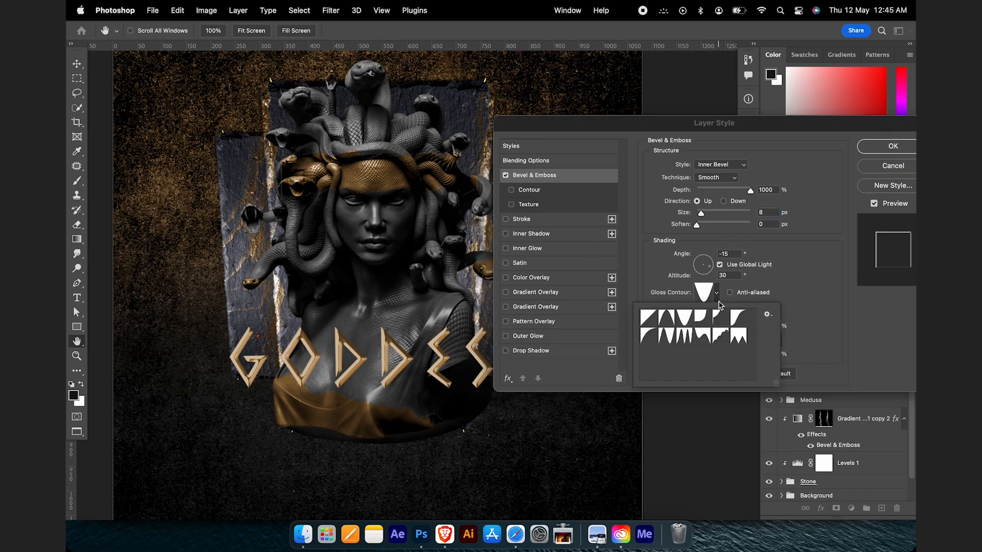
pyautogui.click(667, 318)
pyautogui.click(684, 320)
pyautogui.click(671, 321)
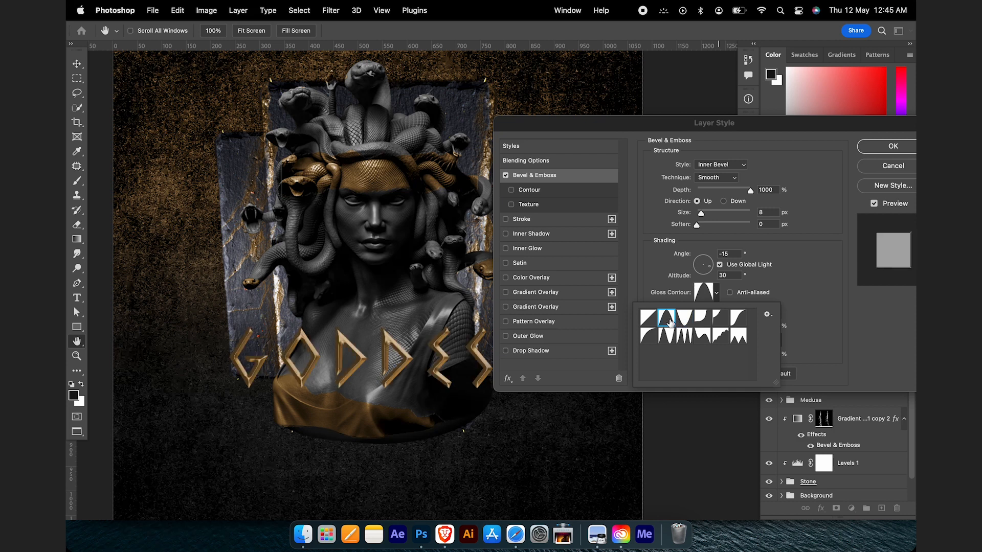
pyautogui.click(874, 153)
pyautogui.click(874, 148)
pyautogui.moveTo(433, 352); pyautogui.dragTo(429, 378)
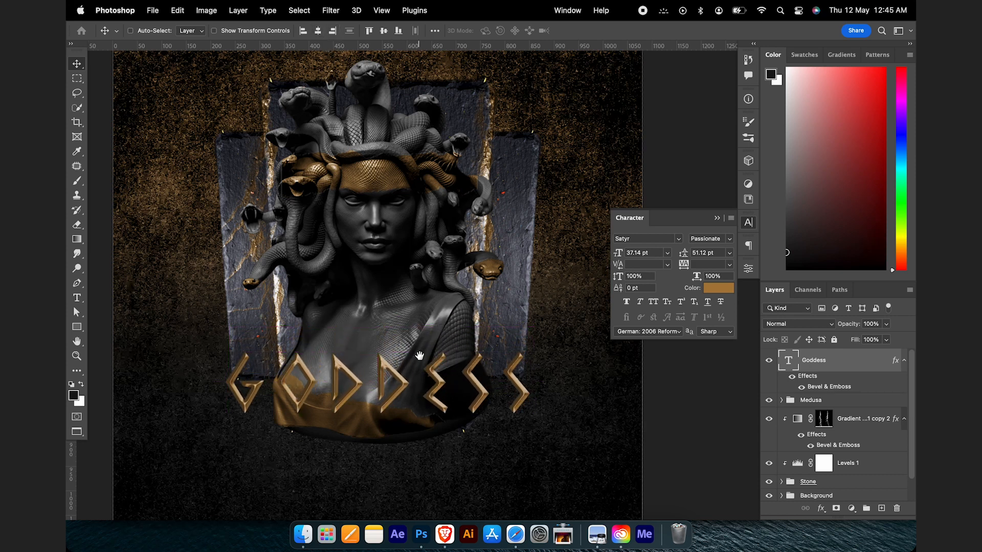
# Step: Lighten the Goddess text colour to gold #d09d53
pyautogui.scroll(-5, 419, 359)
pyautogui.click(729, 288)
pyautogui.moveTo(705, 248)
pyautogui.mouseDown()
pyautogui.moveTo(685, 221)
pyautogui.moveTo(647, 220)
pyautogui.moveTo(687, 229)
pyautogui.moveTo(573, 180)
pyautogui.mouseUp()
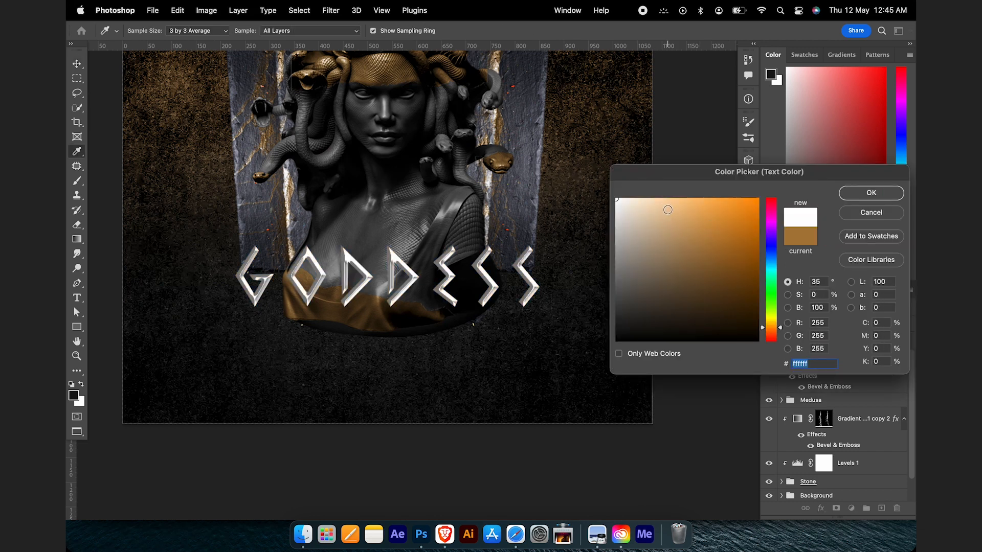
pyautogui.click(707, 246)
pyautogui.moveTo(709, 245); pyautogui.dragTo(701, 224)
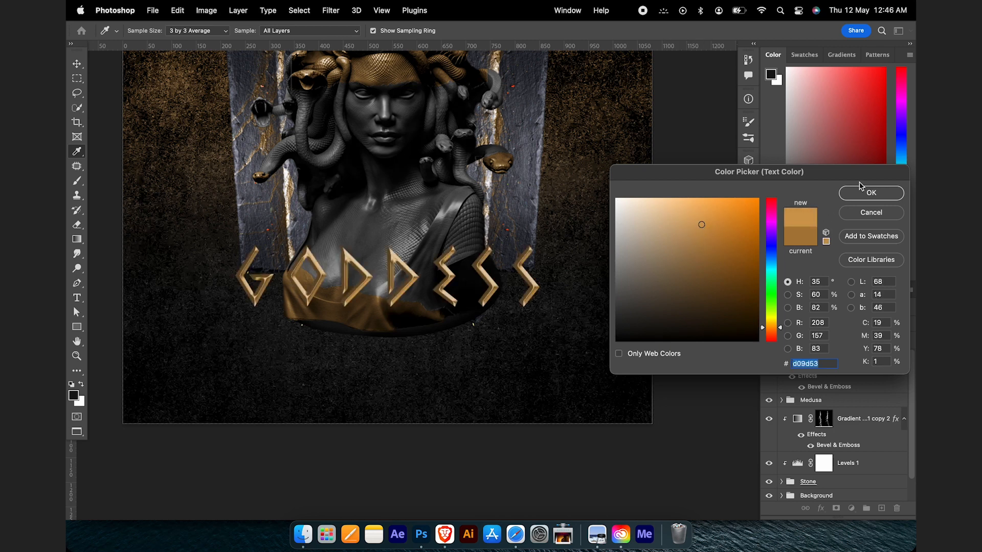
pyautogui.click(871, 192)
pyautogui.moveTo(439, 267); pyautogui.dragTo(454, 305)
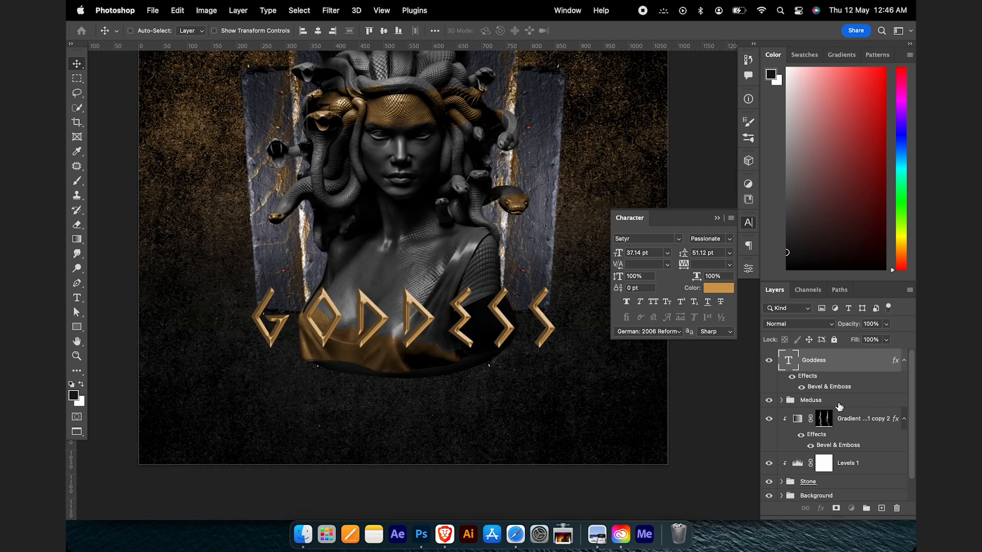
# Step: Group the gradient map copy, the Levels 1 adjustment and the Stone group into a new group named Stone
pyautogui.click(839, 402)
pyautogui.scroll(-1, 839, 459)
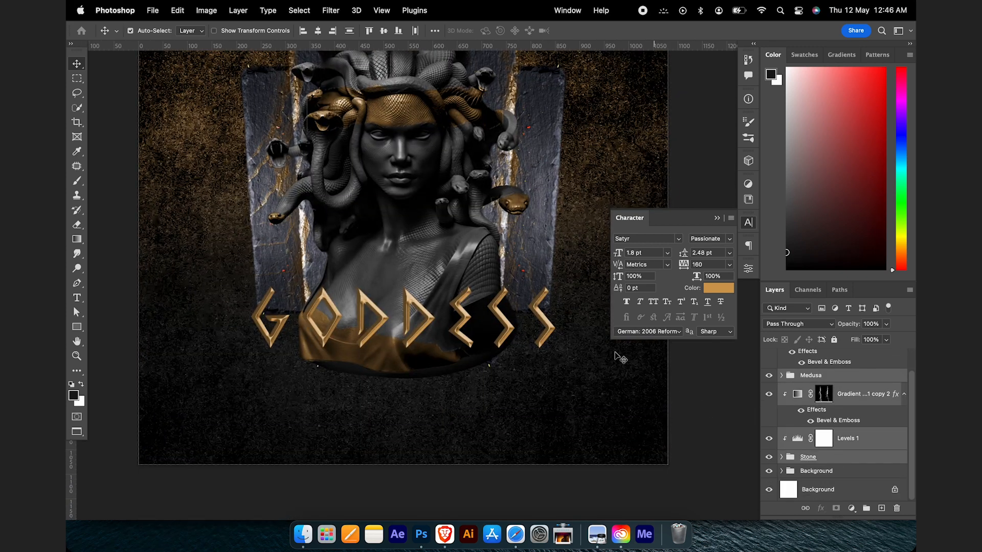
pyautogui.click(824, 395)
pyautogui.click(847, 445)
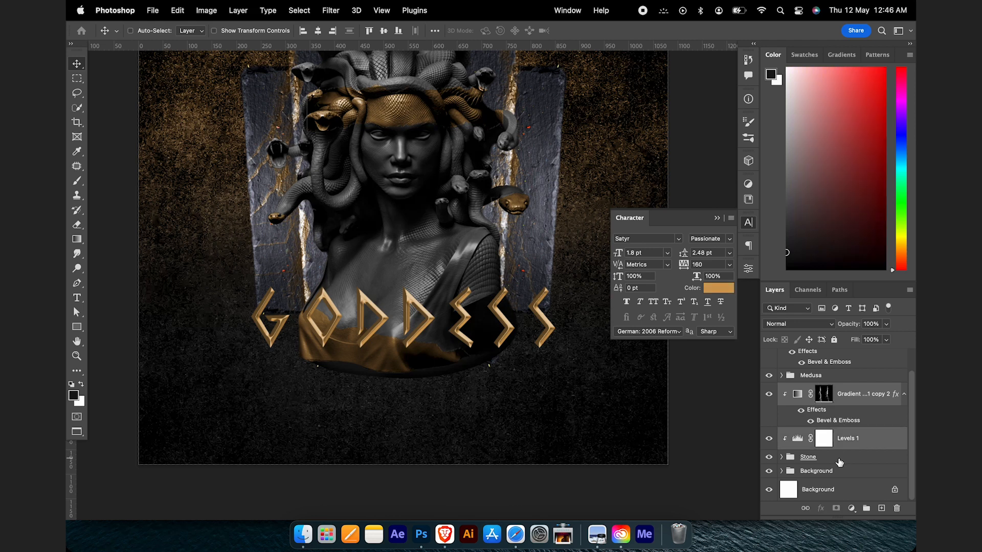
pyautogui.keyDown('super'); pyautogui.click(840, 460); pyautogui.keyUp('super')
pyautogui.press('super+g')
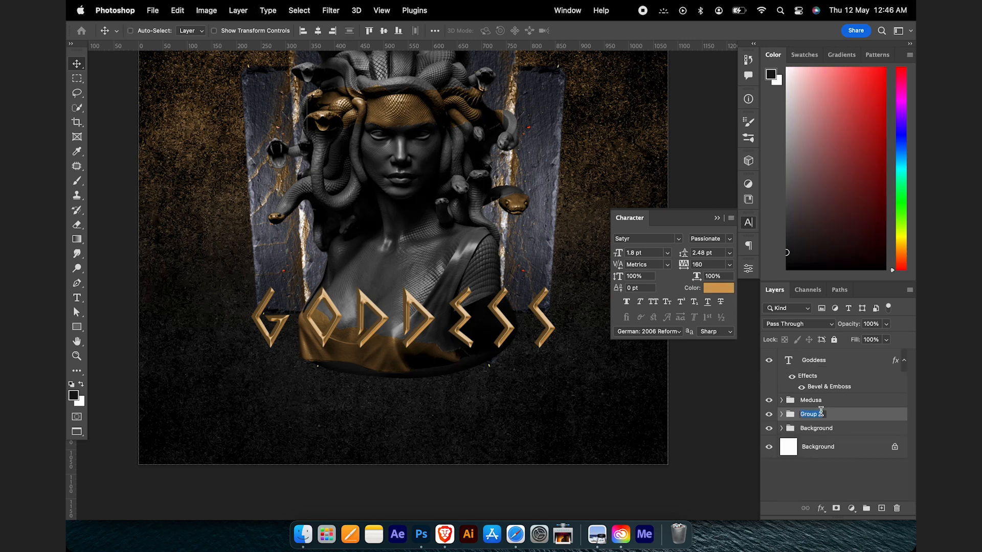
pyautogui.write('Stone')
pyautogui.press('Return')
# Step: Scale the Medusa and Stone groups together to 96.74% and shift them upward on the canvas
pyautogui.keyDown('shift'); pyautogui.click(821, 400); pyautogui.keyUp('shift')
pyautogui.press('super+t')
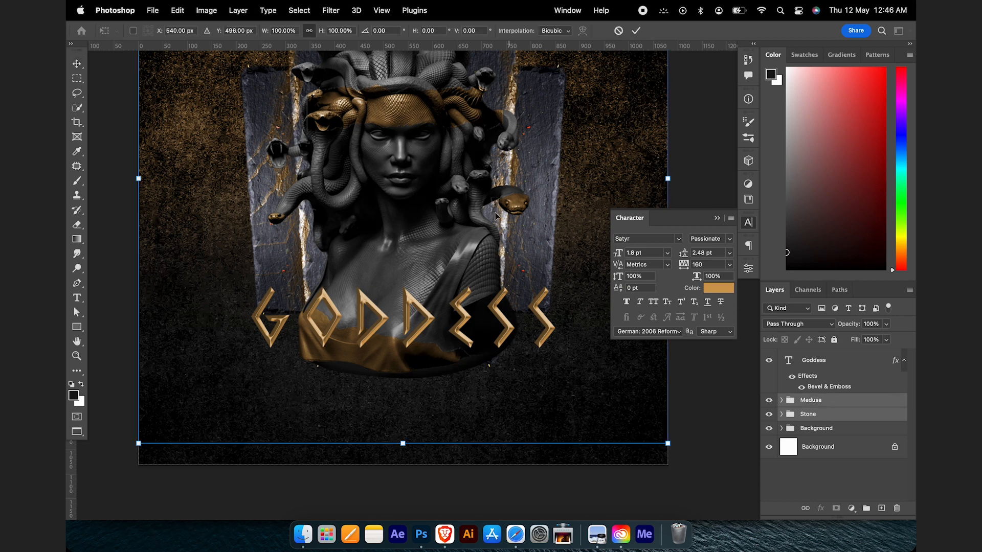
pyautogui.moveTo(668, 444); pyautogui.dragTo(645, 420)
pyautogui.scroll(5, 422, 349)
pyautogui.moveTo(418, 304); pyautogui.dragTo(417, 279)
pyautogui.scroll(-5, 418, 275)
pyautogui.moveTo(526, 162); pyautogui.dragTo(535, 155)
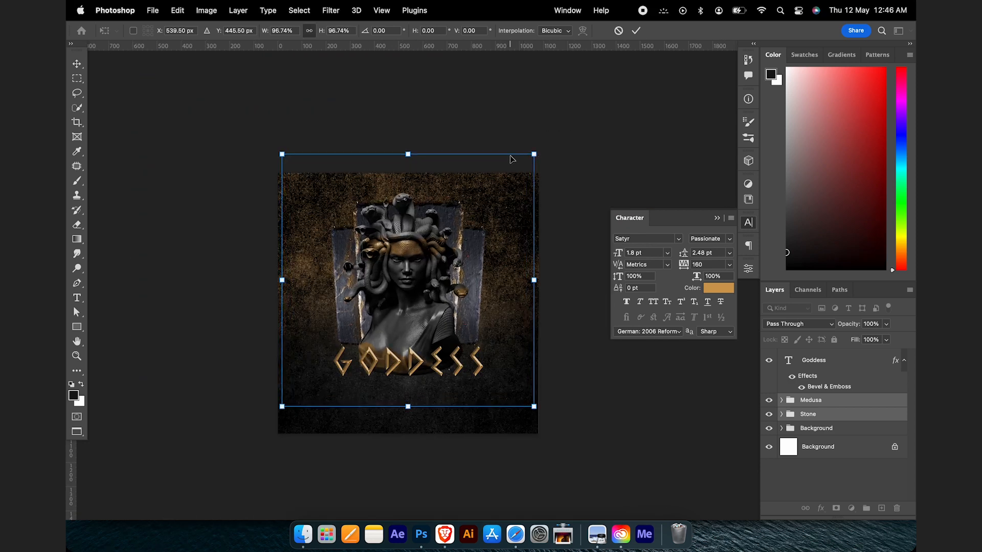
pyautogui.press('Return')
# Step: Move the Goddess text up slightly so it sits across the resized bust's lower chest
pyautogui.keyDown('super'); pyautogui.click(413, 357); pyautogui.keyUp('super')
pyautogui.moveTo(437, 355); pyautogui.dragTo(437, 342)
pyautogui.moveTo(438, 308); pyautogui.dragTo(455, 237)
# Step: Compare the composition before and after the bust resize and title move by undoing and redoing both changes
pyautogui.press('super+z')
pyautogui.press('super+z')
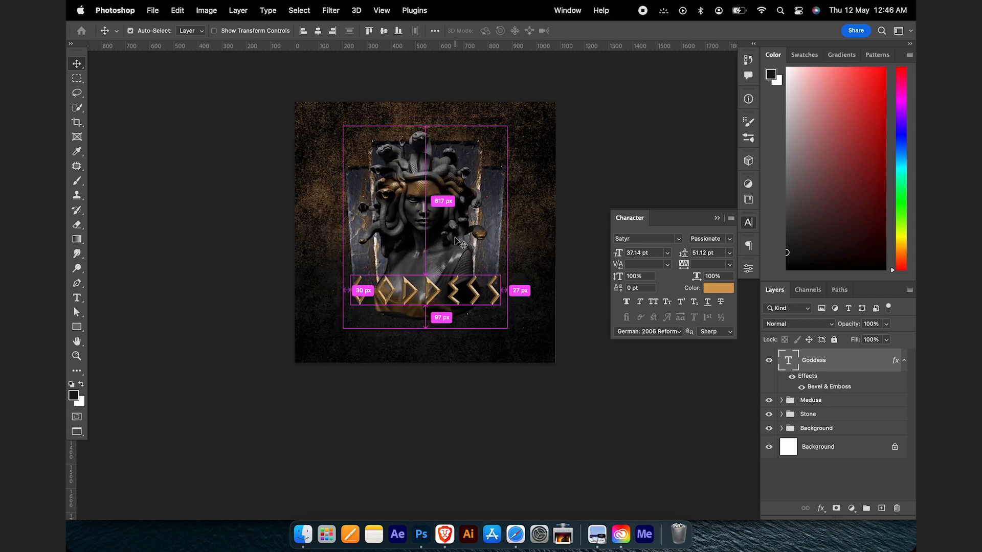
pyautogui.press('super+shift+z')
pyautogui.press('super+shift+z')
pyautogui.press('super+z')
pyautogui.press('super+z')
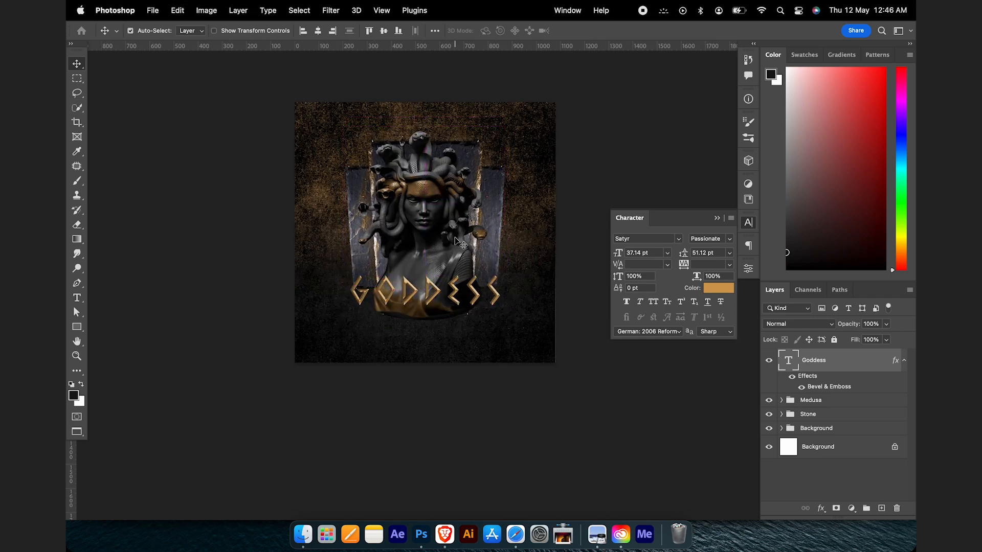
pyautogui.press('super+shift+z')
pyautogui.press('super+shift+z')
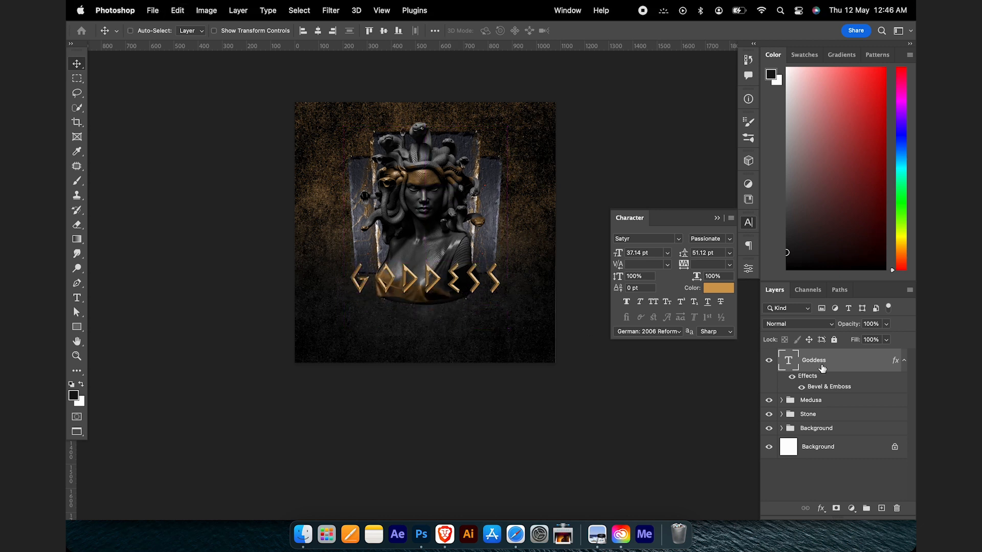
# Step: Add a gold text line reading "dj jazz" beneath the bust and enlarge it to 19.76 pt
pyautogui.hscroll(-1, 448, 304)
pyautogui.press('t')
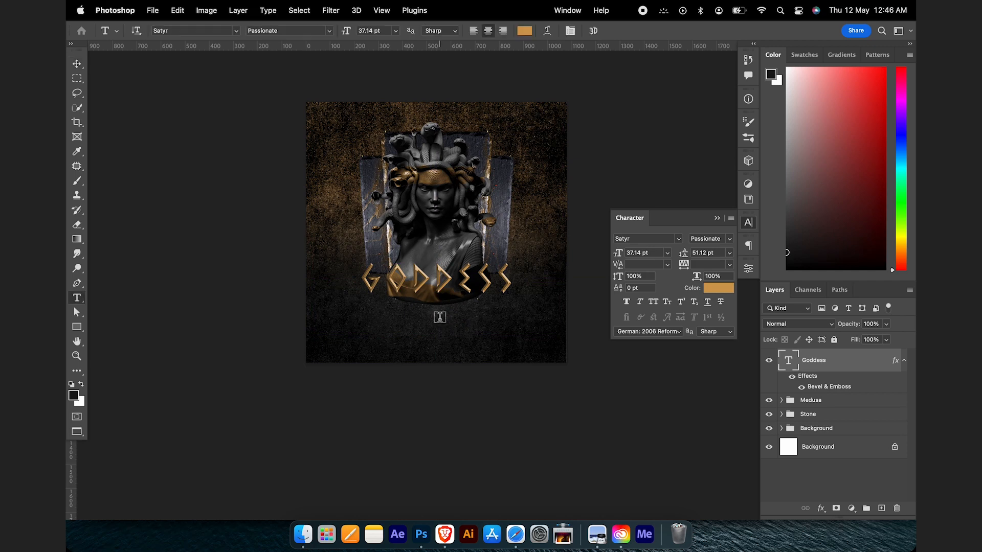
pyautogui.scroll(2, 439, 318)
pyautogui.scroll(3, 439, 317)
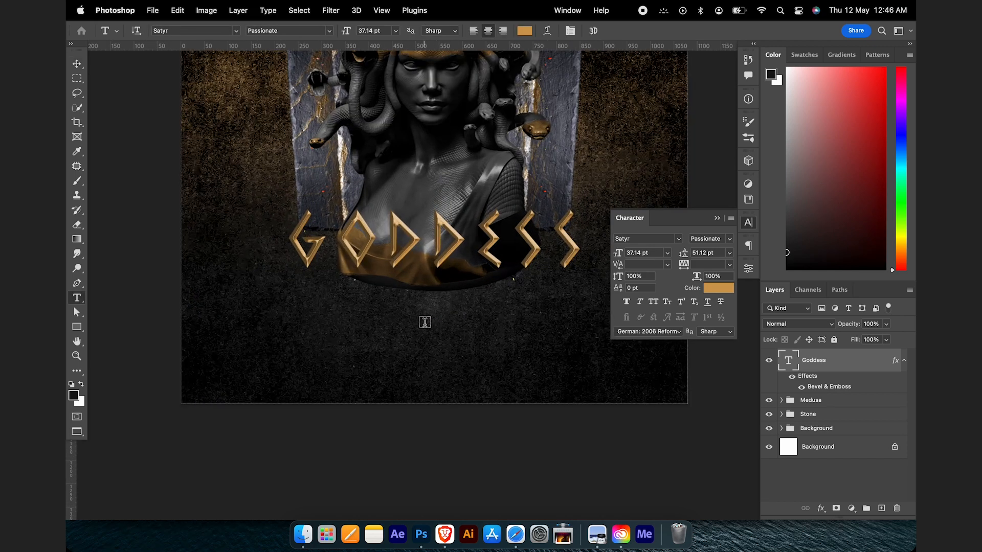
pyautogui.click(424, 322)
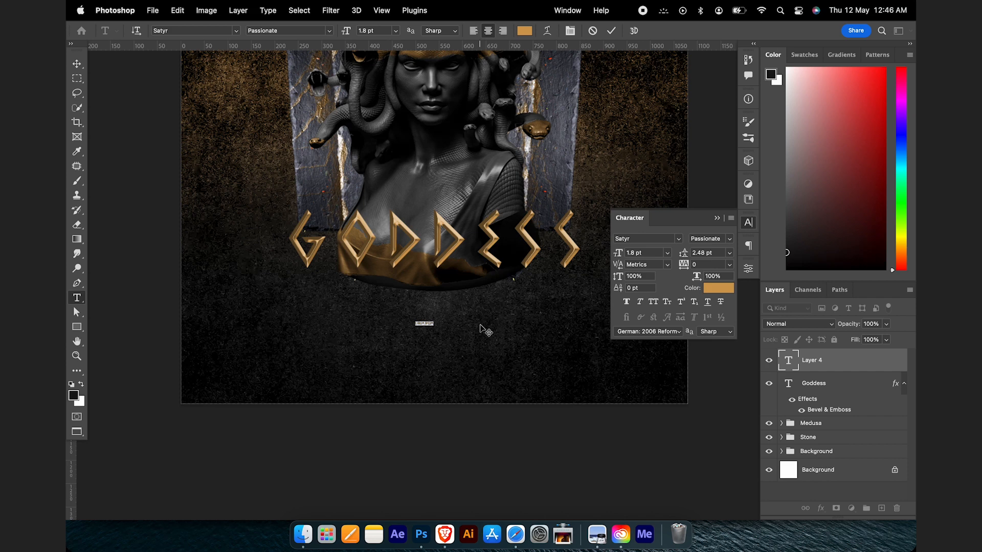
pyautogui.press('BackSpace')
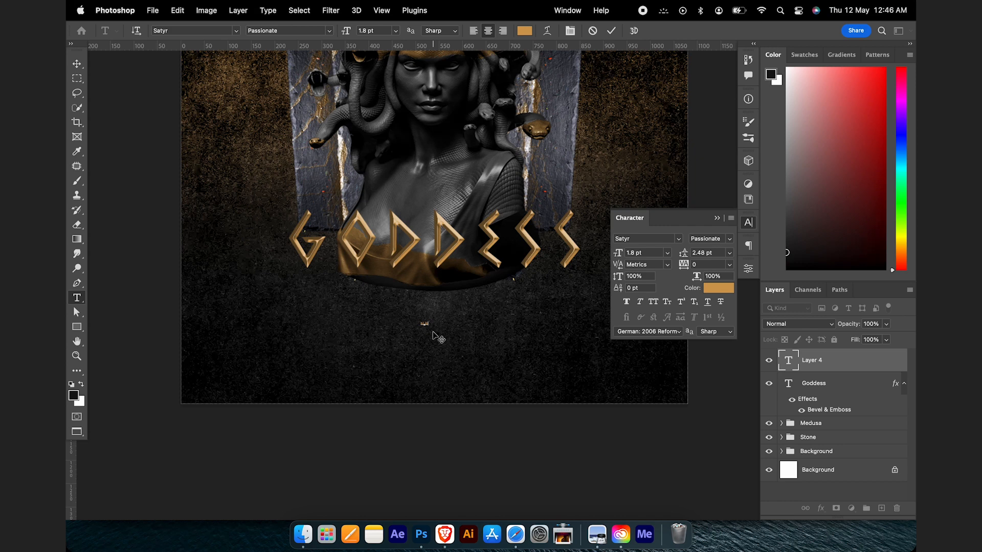
pyautogui.press('super+Return')
pyautogui.press('super+t')
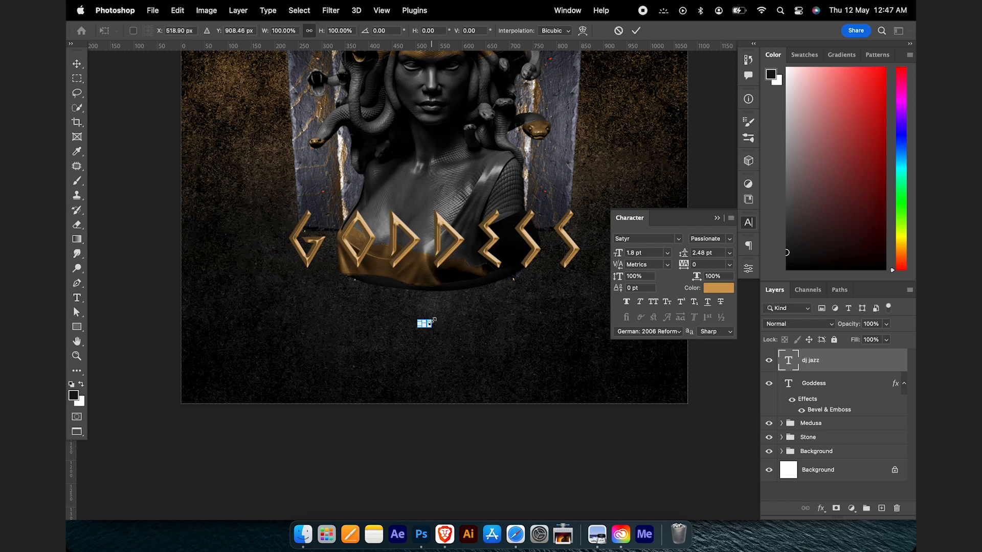
pyautogui.moveTo(433, 320); pyautogui.dragTo(481, 305)
pyautogui.press('Return')
# Step: Change the font of the "dj jazz" line to Romans Story
pyautogui.tripleClick(418, 322)
pyautogui.click(674, 238)
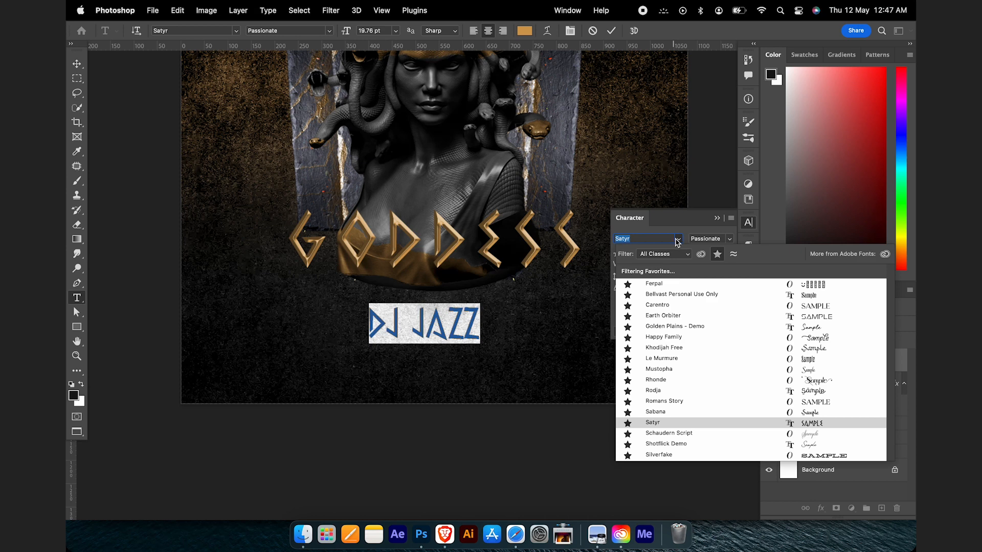
pyautogui.click(667, 405)
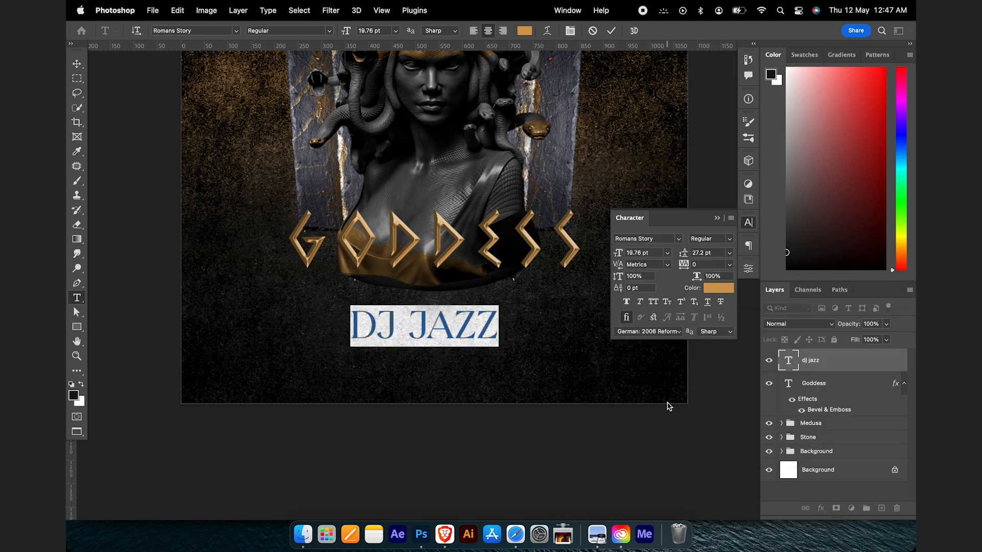
# Step: Replace the word "jazz" in the line below the bust with "romana"
pyautogui.moveTo(464, 330); pyautogui.dragTo(543, 318)
pyautogui.press('super+a')
pyautogui.write('ro')
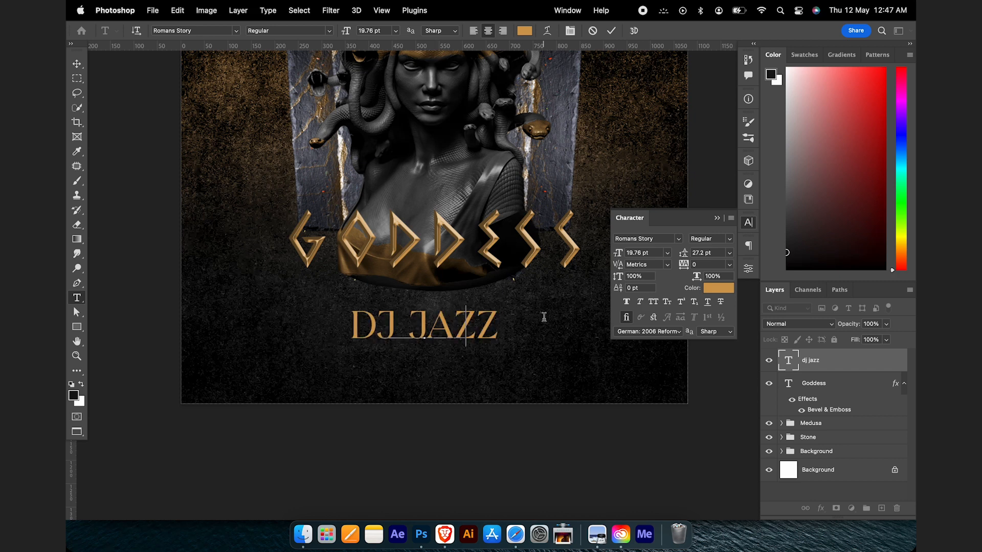
pyautogui.write('ma')
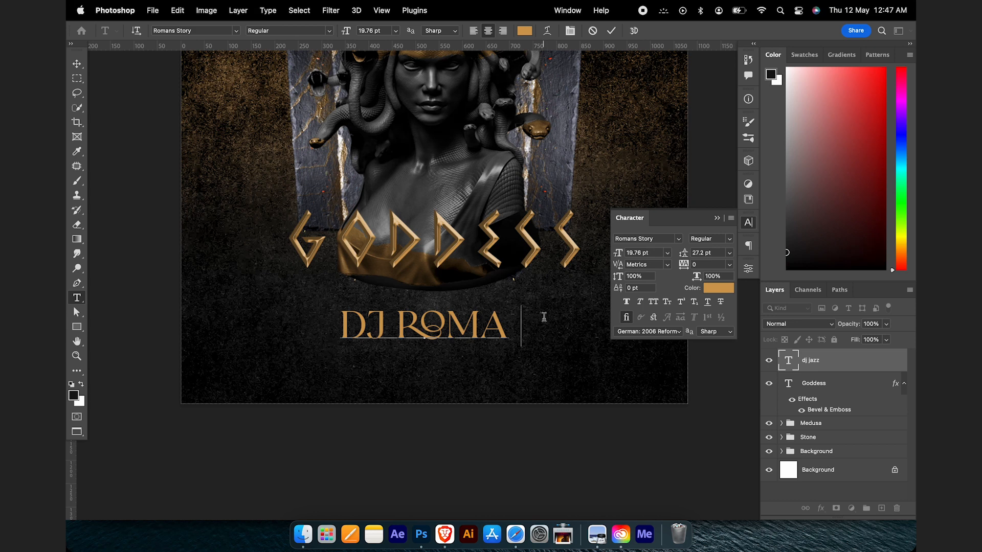
pyautogui.write('na')
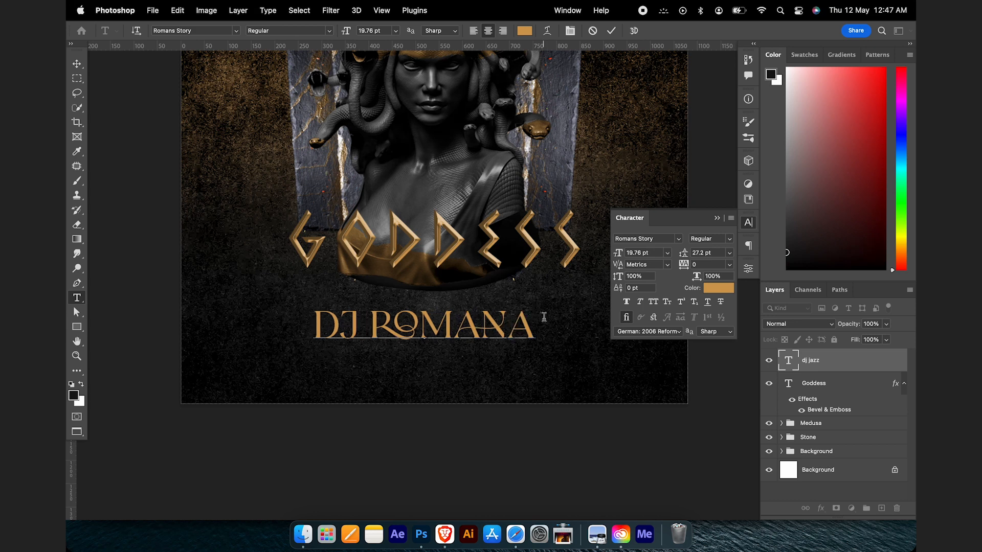
# Step: Centre the "dj romana" line horizontally closer beneath the bust and duplicate it directly below
pyautogui.click(82, 62)
pyautogui.click(317, 31)
pyautogui.moveTo(434, 304); pyautogui.dragTo(599, 334)
# Step: Replace the word "romana" in the duplicated lower DJ line with "dedstory"
pyautogui.press('t')
pyautogui.click(382, 338)
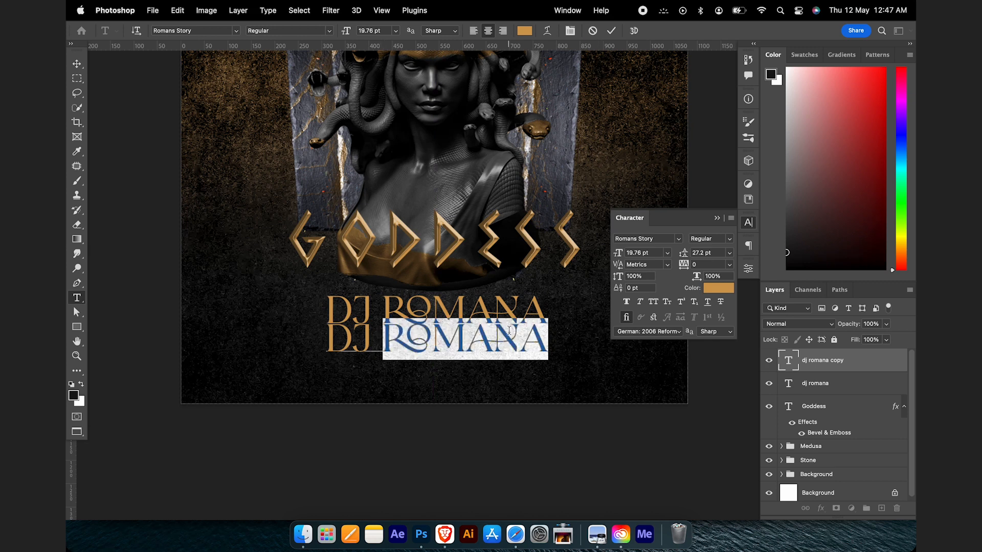
pyautogui.write('DE')
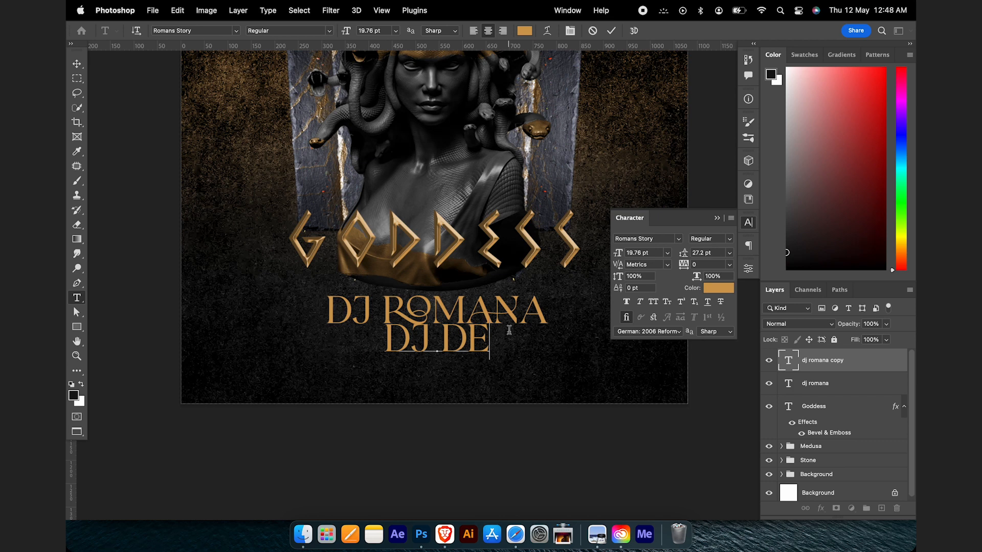
pyautogui.write('D')
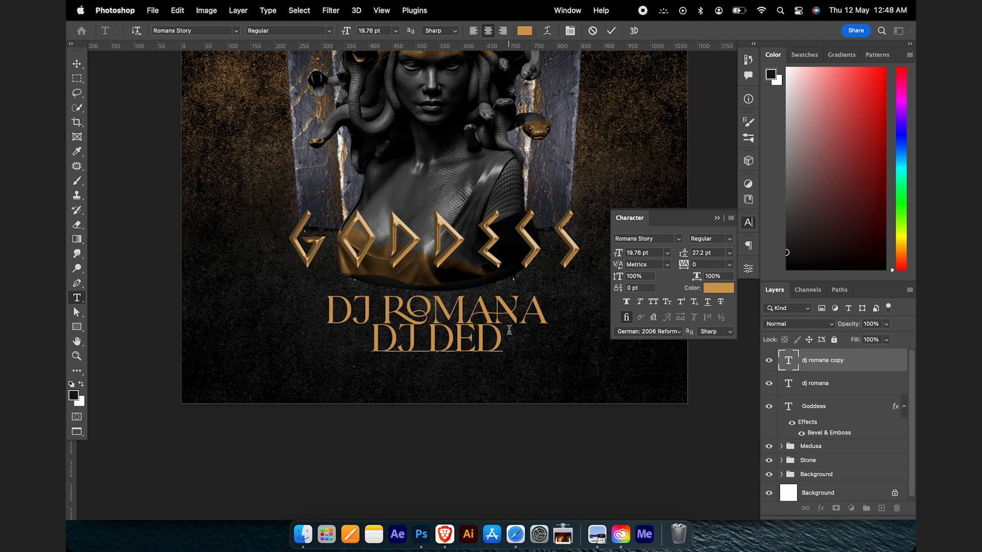
pyautogui.write('STO')
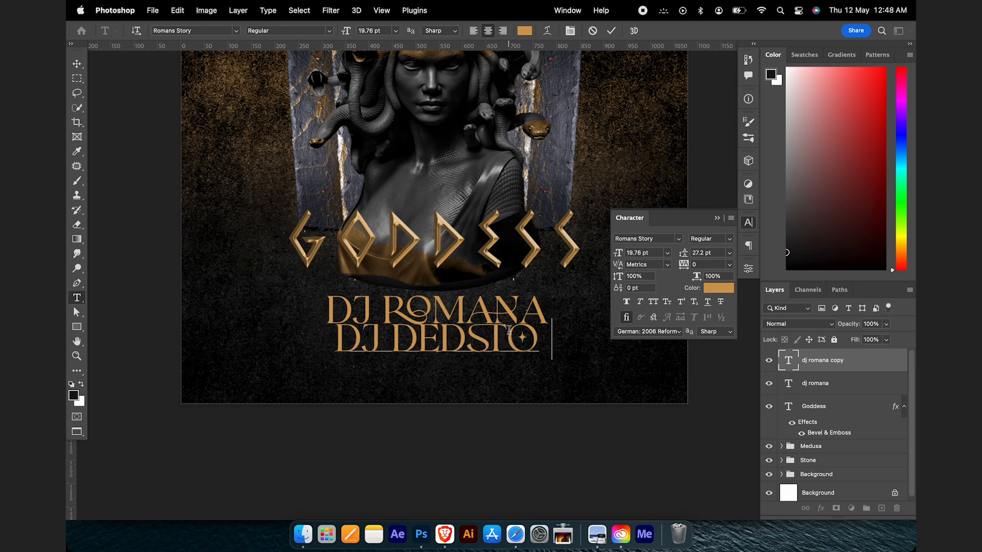
pyautogui.write('RY')
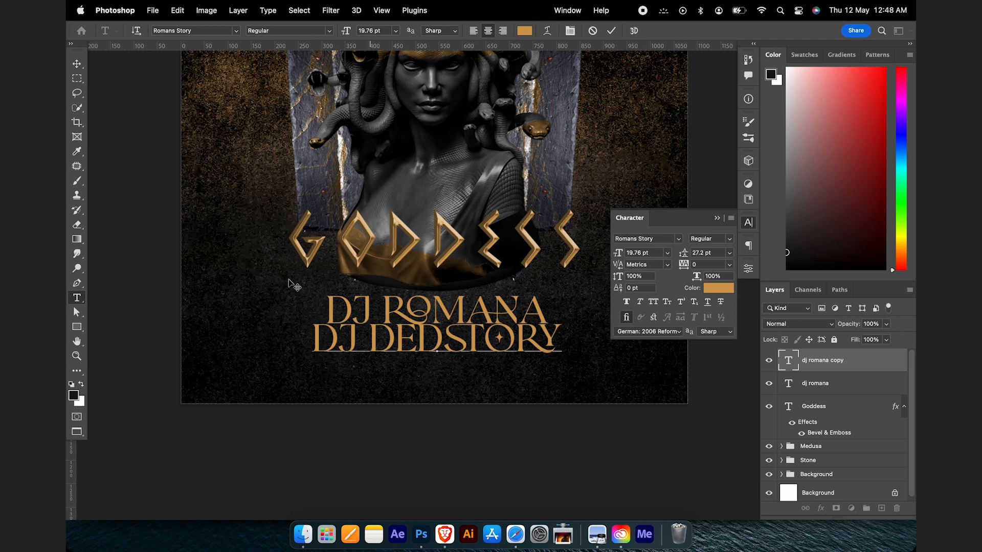
pyautogui.click(76, 64)
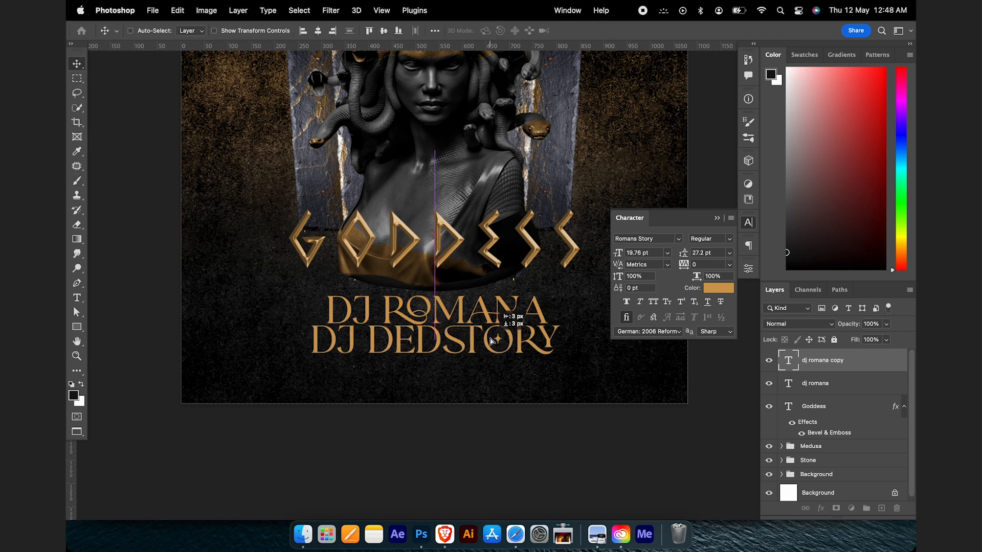
# Step: Adjust the "dj dedstory" line's position beneath "dj romana" and scale both lines together to 67.61%
pyautogui.press('super+z')
pyautogui.press('super+shift+z')
pyautogui.moveTo(462, 326); pyautogui.dragTo(466, 331)
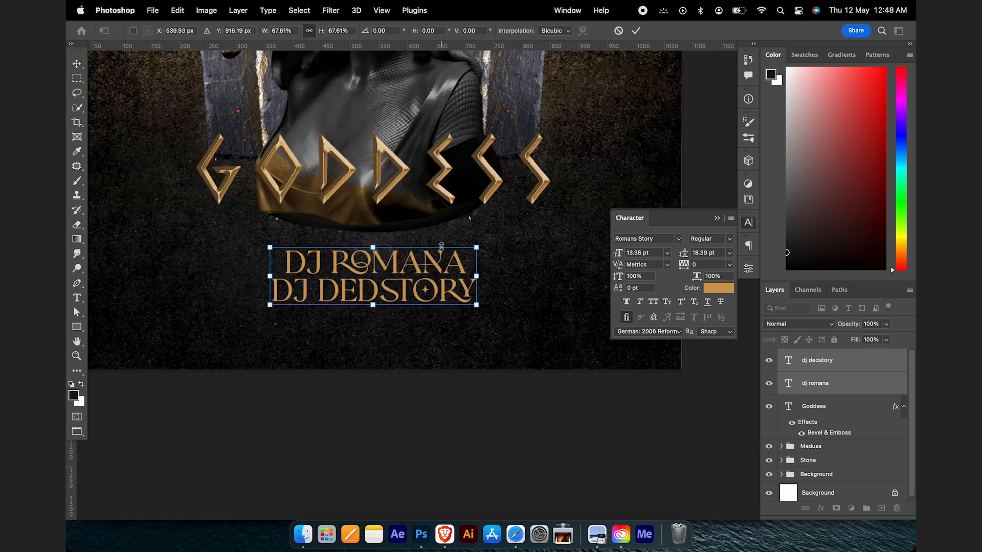
pyautogui.press('Return')
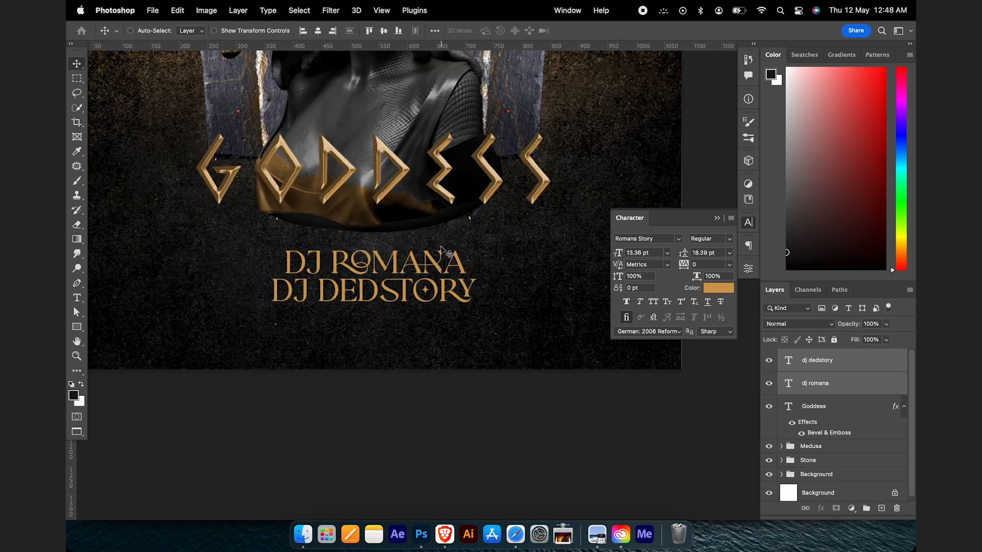
# Step: Set the tracking of both DJ name lines to 200
pyautogui.click(685, 266)
pyautogui.write('100')
pyautogui.press('Return')
pyautogui.click(687, 266)
pyautogui.write('200')
pyautogui.press('Return')
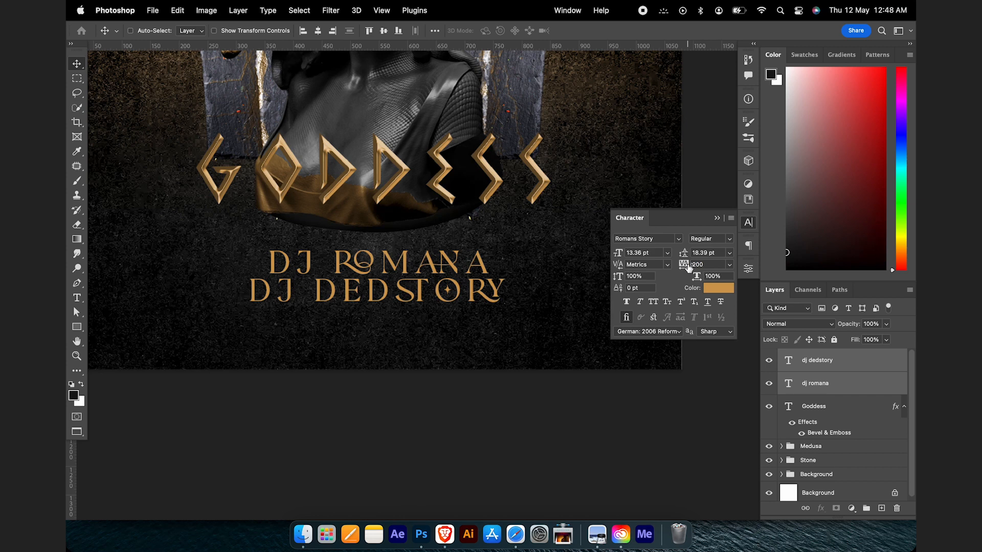
# Step: Duplicate the "dj romana" line slightly above itself and replace the copy's text with "featuring"
pyautogui.moveTo(369, 262); pyautogui.dragTo(385, 282)
pyautogui.press('super+z')
pyautogui.scroll(1, 377, 265)
pyautogui.keyDown('super'); pyautogui.click(467, 225); pyautogui.keyUp('super')
pyautogui.click(408, 264)
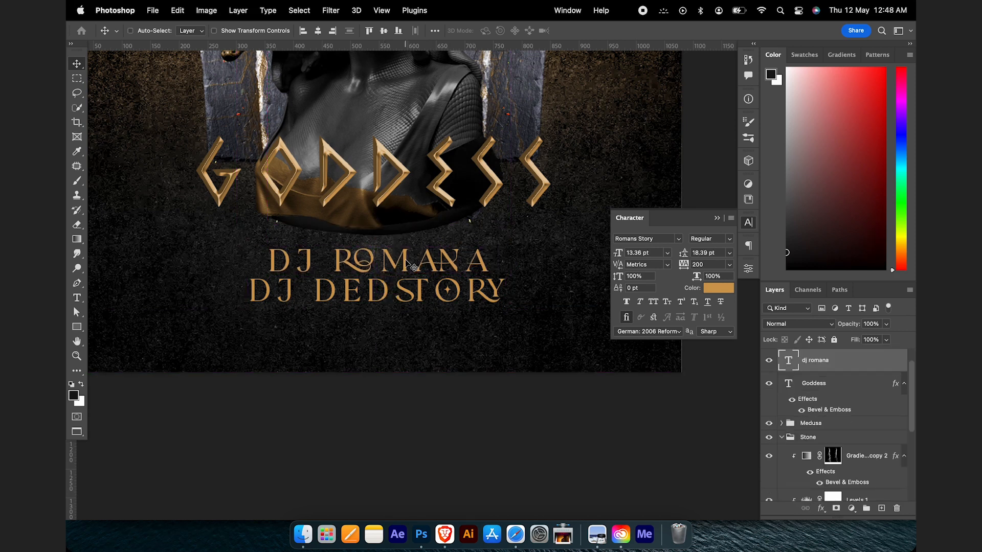
pyautogui.moveTo(394, 264); pyautogui.dragTo(395, 246)
pyautogui.doubleClick(396, 241)
pyautogui.write('featuring')
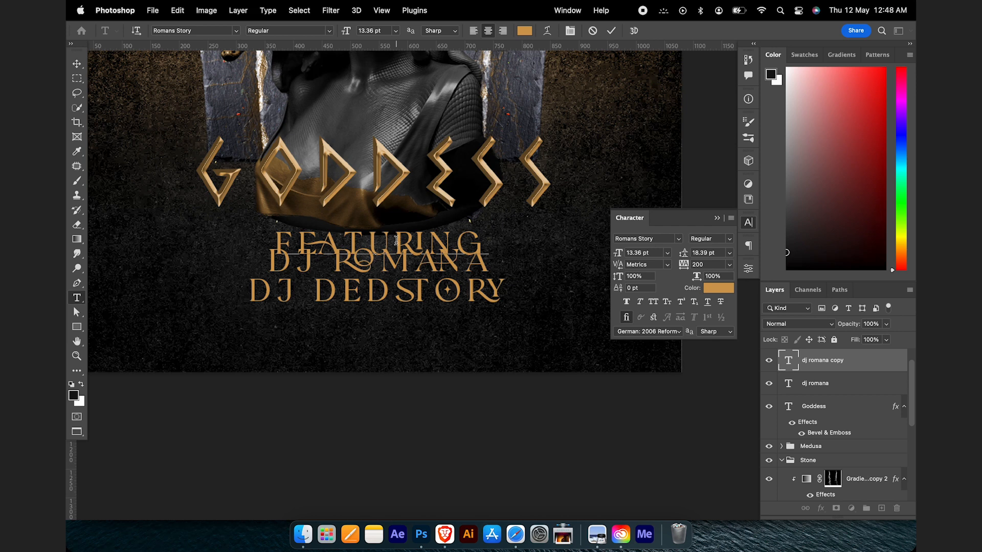
# Step: Reduce the "featuring" text to 5 pt so it sits just above the "dj romana" line
pyautogui.press('super+a')
pyautogui.click(635, 252)
pyautogui.scroll(-9, 636, 254)
pyautogui.scroll(1, 637, 253)
pyautogui.click(77, 63)
# Step: Duplicate the "featuring" line below "dj dedstory" and replace the copy's text with "RSVP:" followed by the contact phone number
pyautogui.moveTo(377, 245); pyautogui.dragTo(383, 317)
pyautogui.doubleClick(379, 323)
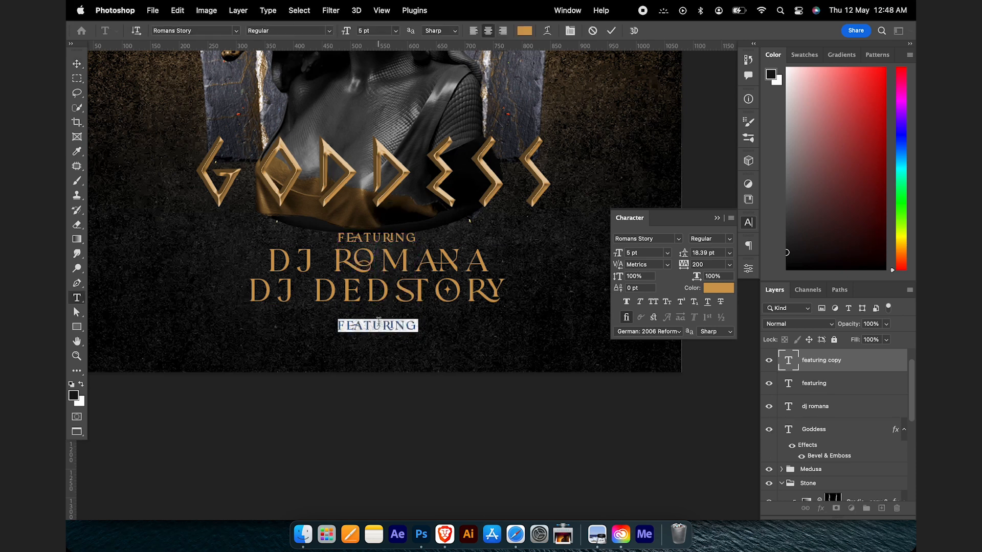
pyautogui.write('R')
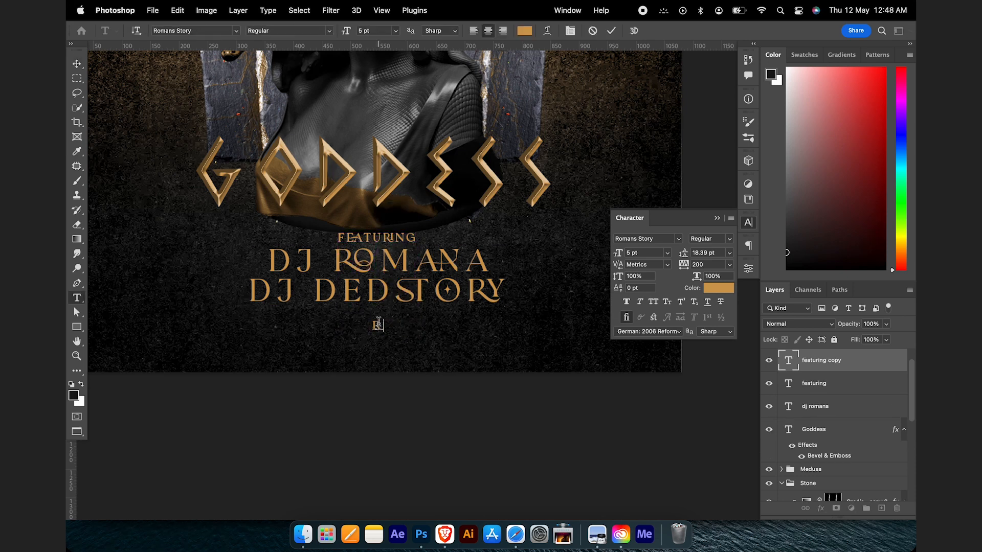
pyautogui.write('SVP: 0987654321')
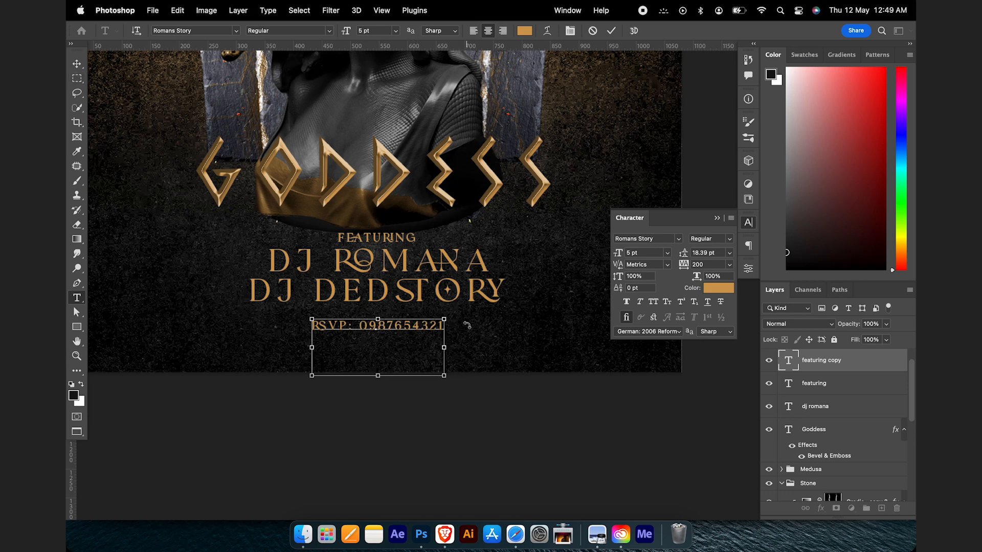
# Step: Add the venue address as a second line under the RSVP number and set the text's leading to 6 pt
pyautogui.press('super+a')
pyautogui.click(700, 252)
pyautogui.write('15')
pyautogui.press('Return')
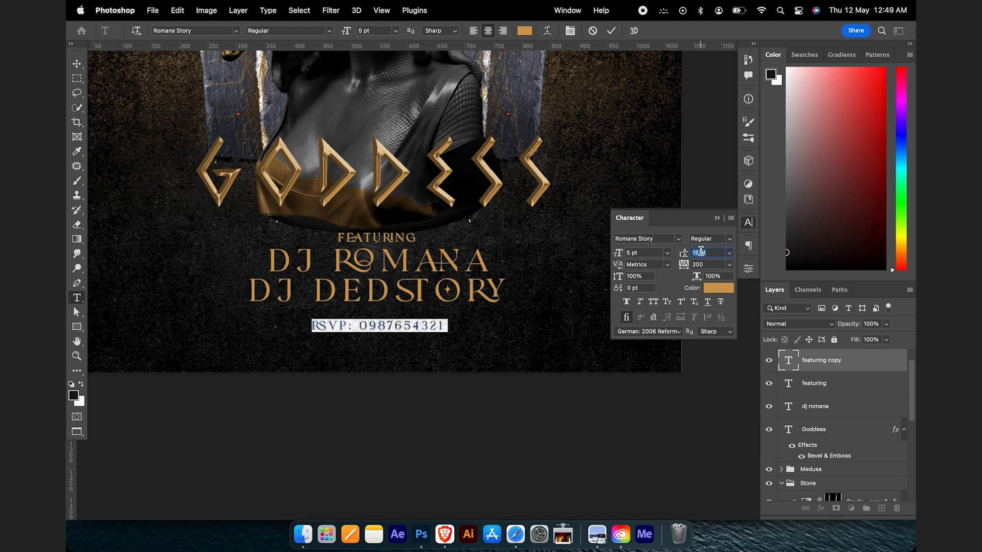
pyautogui.write('9')
pyautogui.press('Return')
pyautogui.click(445, 326)
pyautogui.write('3 PYRAMIDS , OPP CENTRAL')
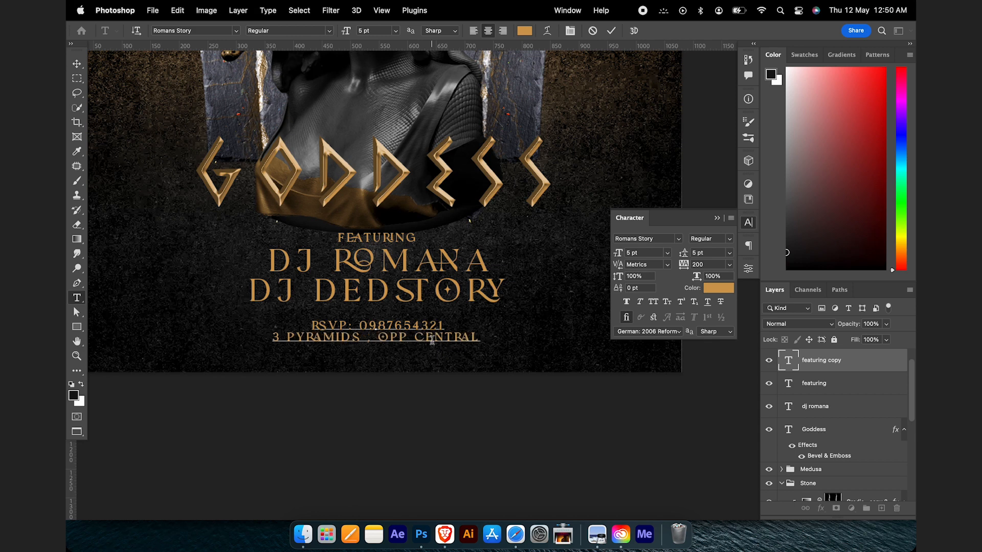
pyautogui.write(' DESSERT')
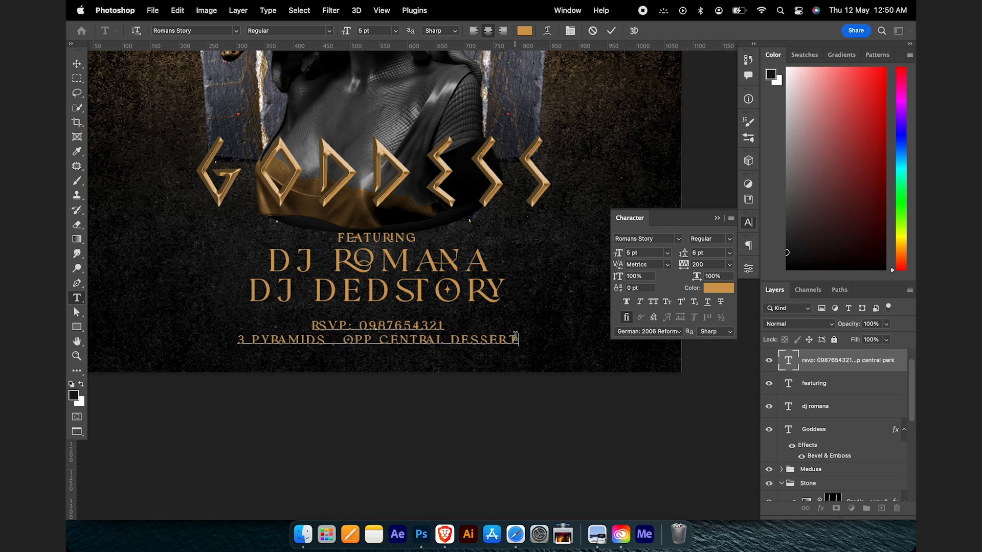
pyautogui.press('super+Return')
# Step: Enlarge the two-line RSVP and address text to 5.49 pt, keeping it centred beneath the DJ names
pyautogui.press('super+t')
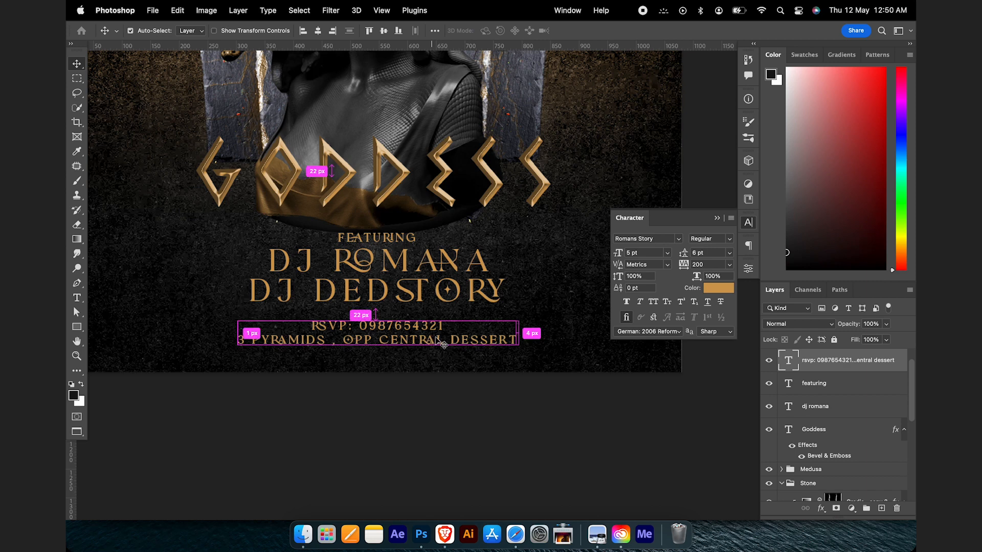
pyautogui.moveTo(518, 318); pyautogui.dragTo(530, 318)
pyautogui.press('Return')
pyautogui.scroll(-10, 396, 335)
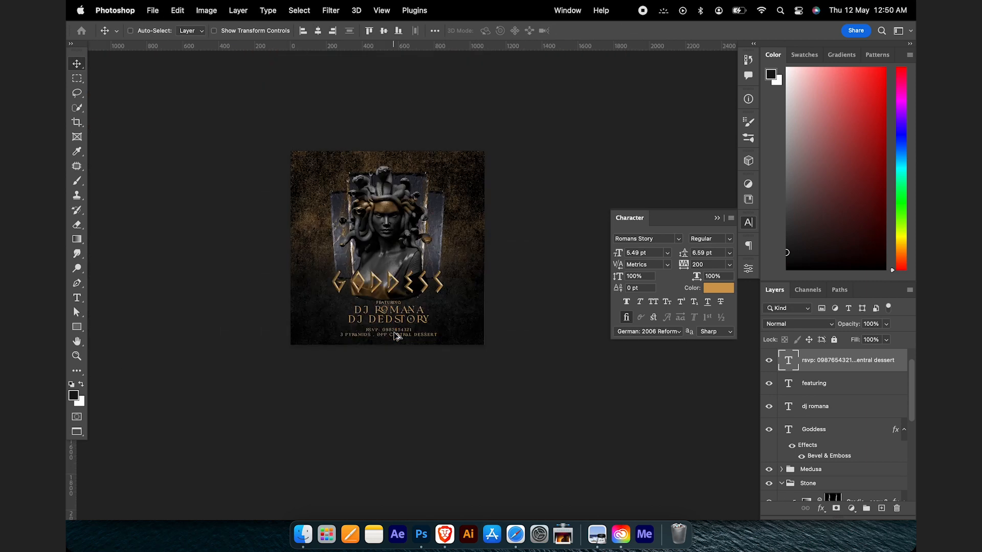
pyautogui.scroll(5, 416, 300)
pyautogui.scroll(1, 419, 256)
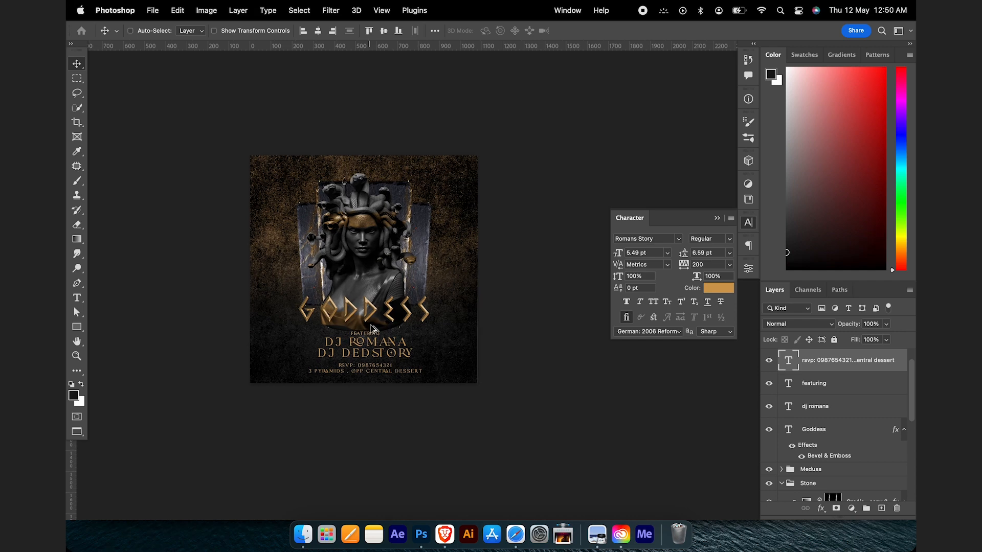
# Step: Duplicate the RSVP text into the poster's upper-right corner and replace the copy's text with "21"
pyautogui.moveTo(383, 366); pyautogui.dragTo(450, 166)
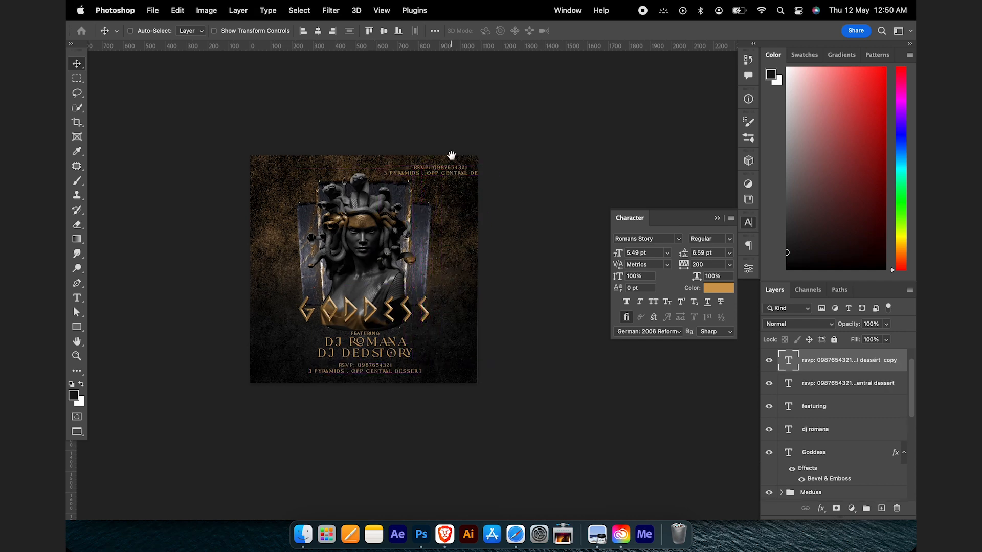
pyautogui.scroll(4, 445, 168)
pyautogui.scroll(3, 431, 215)
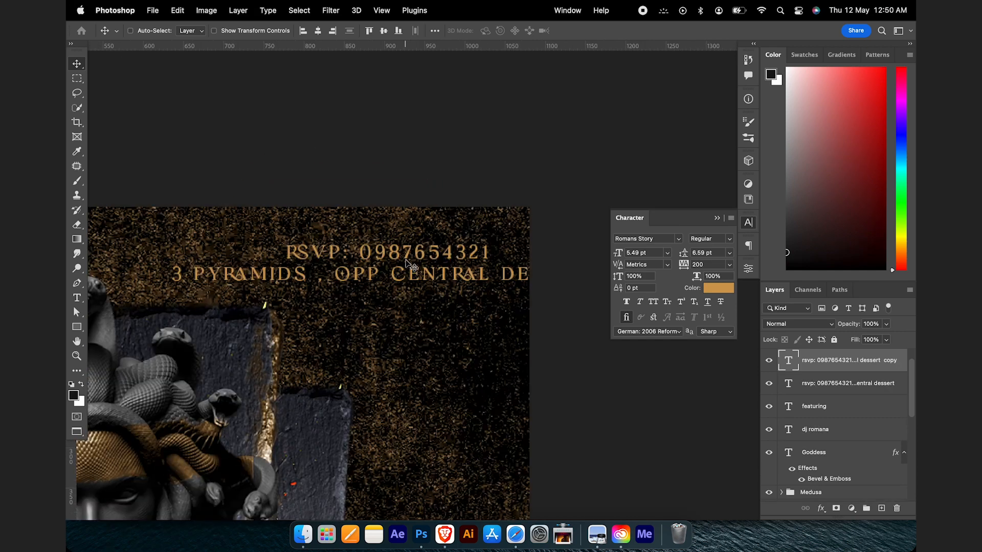
pyautogui.doubleClick(407, 259)
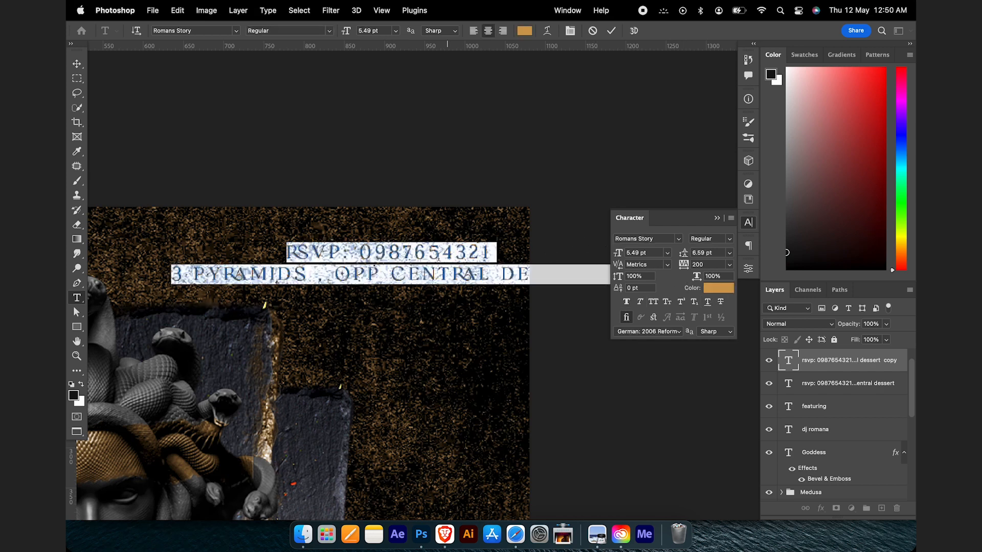
pyautogui.write('21')
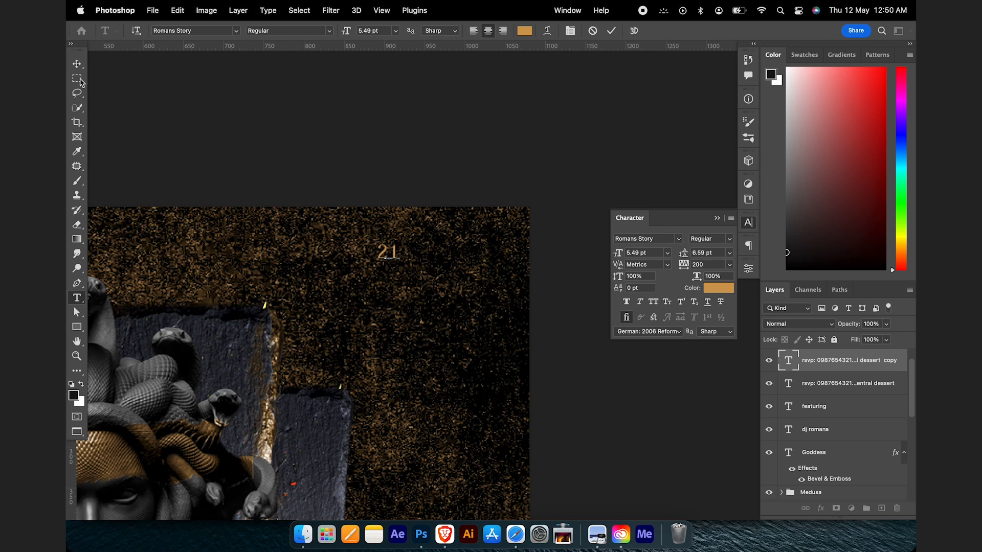
pyautogui.click(77, 63)
# Step: Enlarge the "21" in the upper-right corner to 28.14 pt and set its tracking to 0
pyautogui.press('super+t')
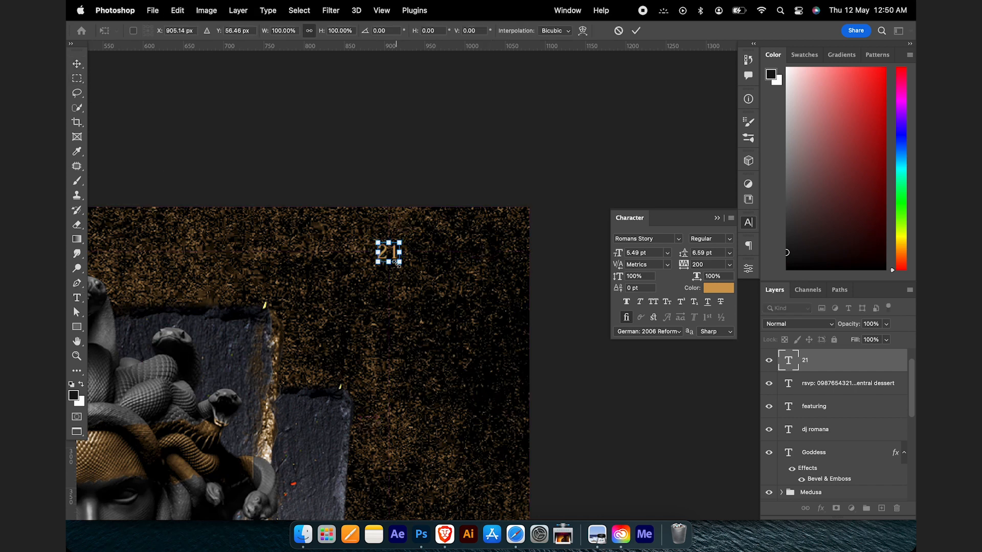
pyautogui.moveTo(399, 264); pyautogui.dragTo(447, 203)
pyautogui.press('Return')
pyautogui.click(706, 264)
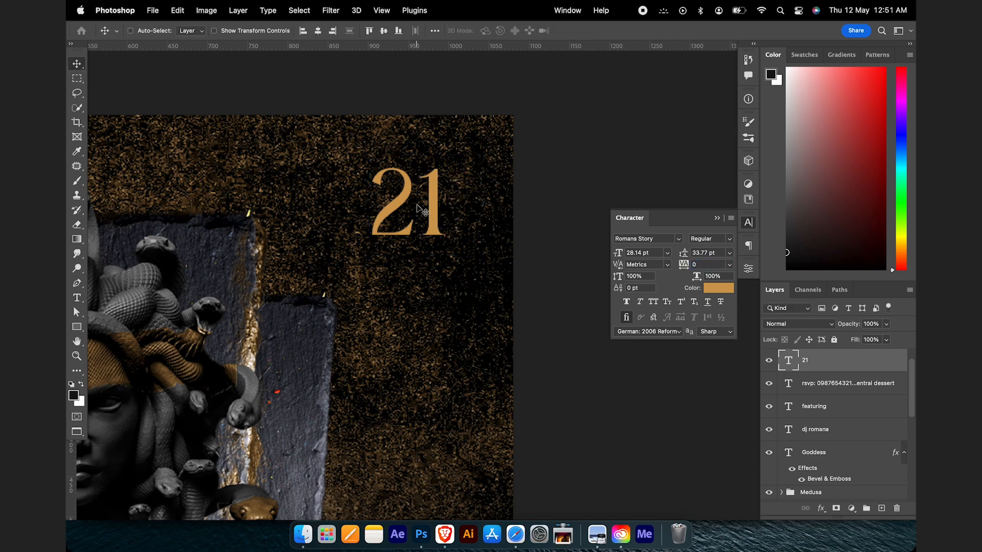
pyautogui.press('Return')
# Step: Add the month "nov" at 15.43 pt directly beneath the "21" and align the two
pyautogui.moveTo(437, 193); pyautogui.dragTo(448, 211)
pyautogui.press('super+z')
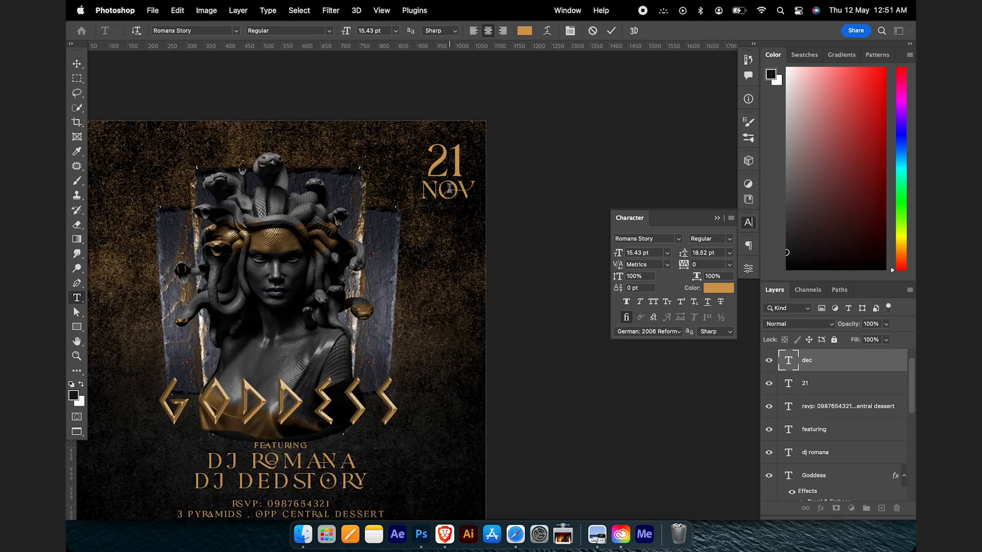
pyautogui.press('super+Return')
pyautogui.press('v')
pyautogui.moveTo(492, 177); pyautogui.dragTo(470, 184)
# Step: Duplicate the "Goddess" title near the poster's upper-left area and replace the copy's text with "M"
pyautogui.moveTo(334, 352); pyautogui.dragTo(406, 382)
pyautogui.keyDown('super'); pyautogui.click(406, 381); pyautogui.keyUp('super')
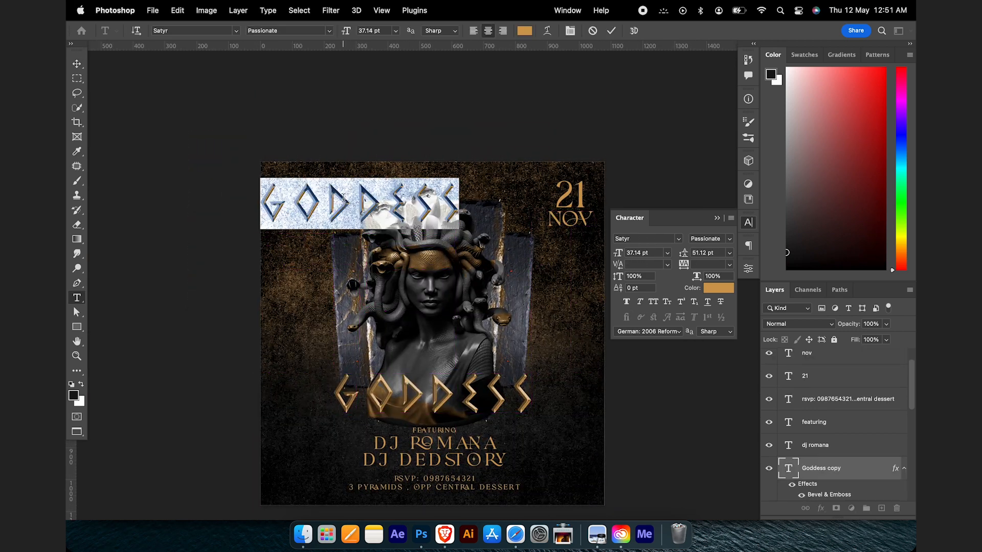
pyautogui.write('M')
pyautogui.press('super+Return')
pyautogui.moveTo(346, 200); pyautogui.dragTo(370, 196)
pyautogui.scroll(2, 836, 475)
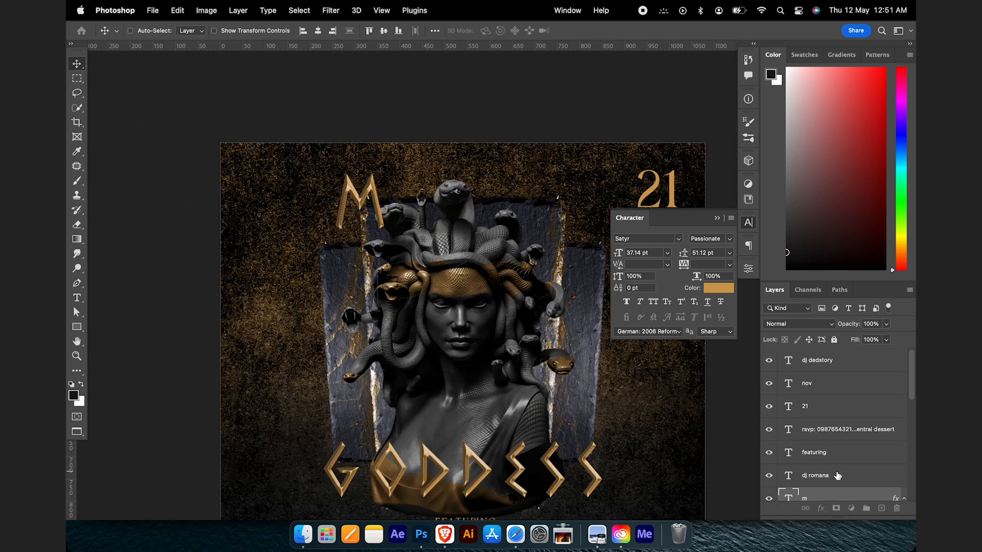
# Step: Clear the Bevel & Emboss layer style from the "M" so it is plain flat gold
pyautogui.scroll(-3, 837, 475)
pyautogui.rightClick(810, 441)
pyautogui.scroll(-5, 757, 465)
pyautogui.click(723, 473)
pyautogui.press('super+z')
pyautogui.rightClick(835, 439)
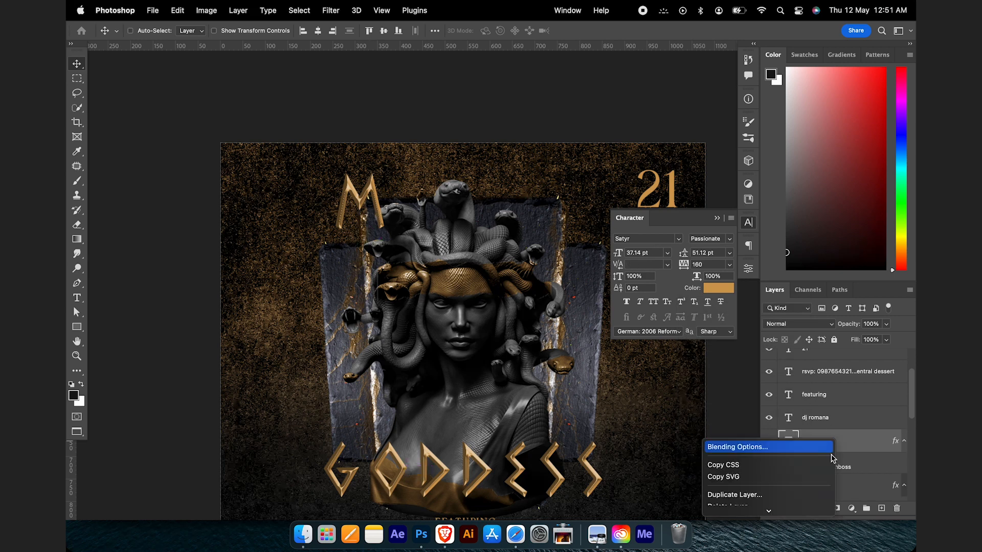
pyautogui.scroll(-10, 773, 453)
pyautogui.scroll(-5, 745, 480)
pyautogui.click(746, 380)
# Step: Build a monogram in the poster's upper-left corner by overlapping the "M" with an upside-down copy, and group the two letters
pyautogui.moveTo(399, 202); pyautogui.dragTo(232, 225)
pyautogui.press('super+j')
pyautogui.press('super+t')
pyautogui.press('Return')
pyautogui.moveTo(308, 177); pyautogui.dragTo(269, 190)
pyautogui.scroll(-1, 826, 473)
pyautogui.keyDown('shift'); pyautogui.click(825, 460); pyautogui.keyUp('shift')
pyautogui.press('super+g')
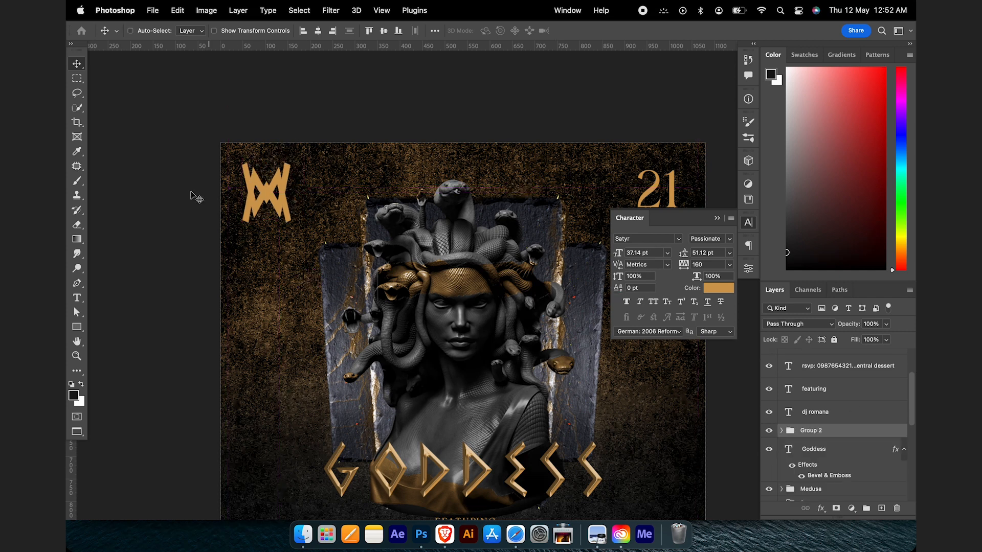
# Step: Draw a black rectangle about 145 × 201 px over the monogram, starting at the poster's upper edge
pyautogui.press('u')
pyautogui.moveTo(235, 140); pyautogui.dragTo(299, 230)
pyautogui.hotkey('alt', 'BackSpace')
pyautogui.doubleClick(790, 434)
pyautogui.press('Return')
pyautogui.press('v')
pyautogui.scroll(-3, 818, 475)
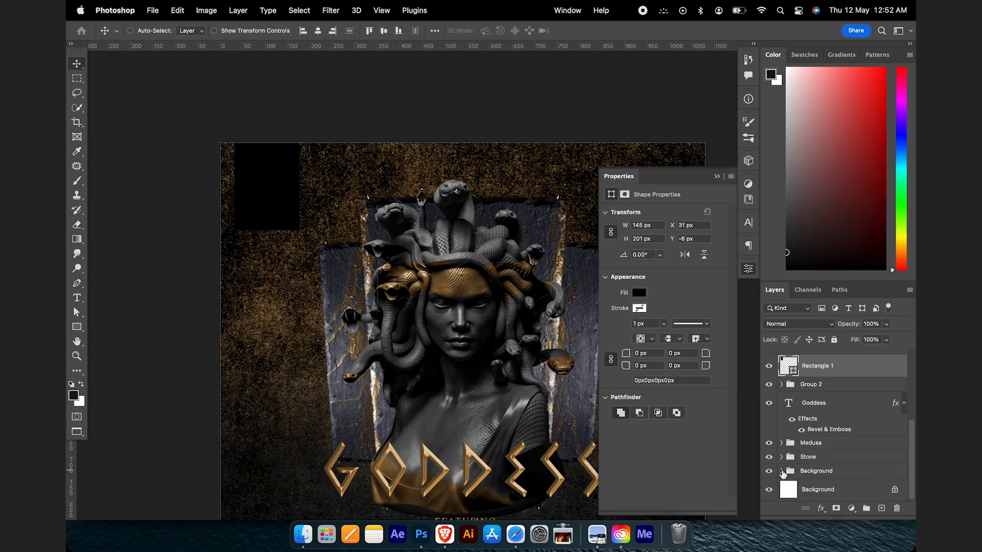
# Step: Duplicate the gradient and Layer 1 texture from the Background group and clip the copies to the black rectangle
pyautogui.click(783, 472)
pyautogui.scroll(-3, 848, 480)
pyautogui.press('super+0')
pyautogui.click(850, 440)
pyautogui.keyDown('shift'); pyautogui.click(848, 482); pyautogui.keyUp('shift')
pyautogui.moveTo(844, 442)
pyautogui.mouseDown()
pyautogui.moveTo(849, 280)
pyautogui.moveTo(840, 442)
pyautogui.mouseUp()
pyautogui.keyDown('alt'); pyautogui.click(840, 484); pyautogui.keyUp('alt')
pyautogui.keyDown('alt'); pyautogui.click(843, 462); pyautogui.keyUp('alt')
pyautogui.keyDown('shift'); pyautogui.click(826, 433); pyautogui.keyUp('shift')
pyautogui.scroll(-8, 513, 302)
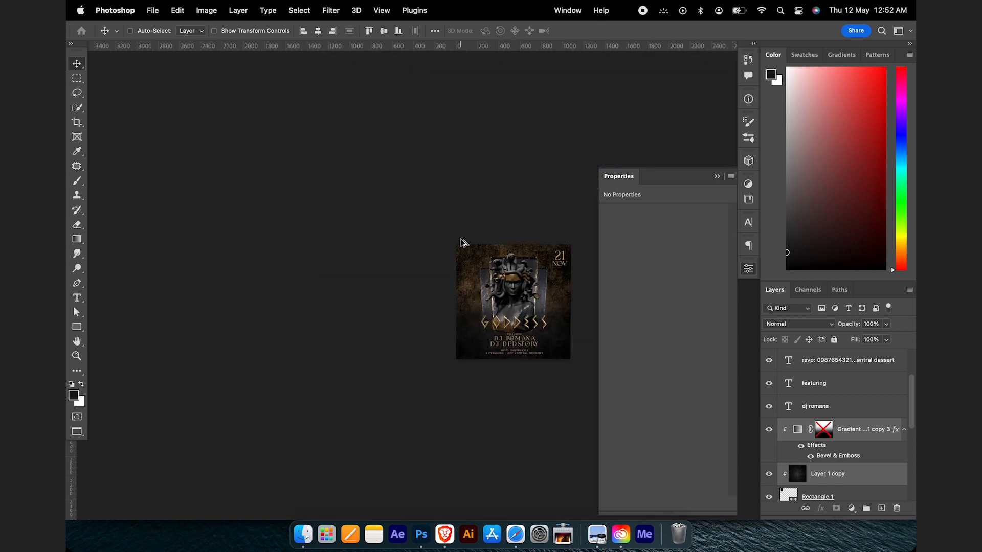
# Step: Reposition the clipped gradient and texture copies within the rectangle behind the monogram
pyautogui.scroll(8, 494, 274)
pyautogui.click(814, 445)
pyautogui.moveTo(478, 270); pyautogui.dragTo(415, 228)
pyautogui.click(810, 472)
pyautogui.moveTo(439, 283); pyautogui.dragTo(434, 145)
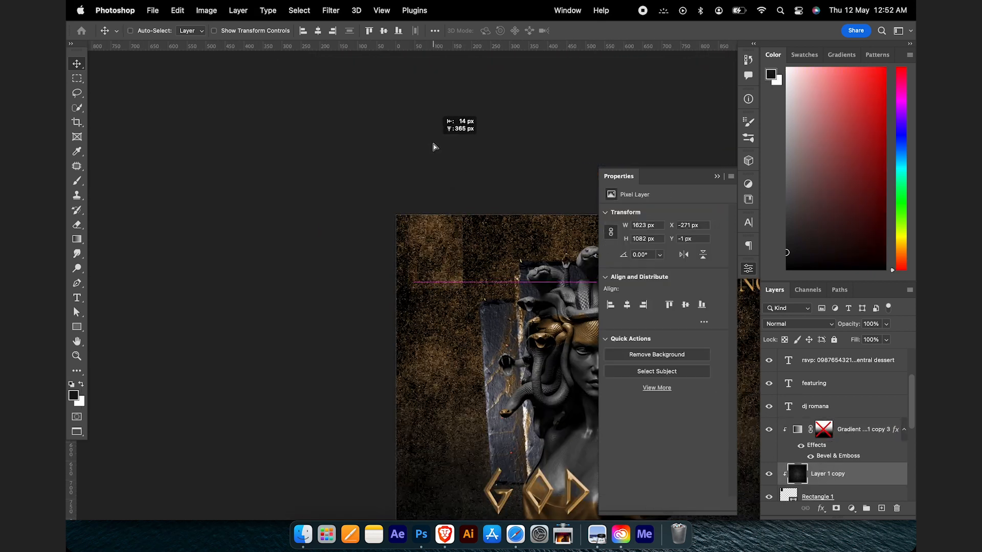
# Step: Move the monogram group above the rectangle and its clipped layers, and expand the group
pyautogui.click(798, 430)
pyautogui.scroll(3, 813, 415)
pyautogui.scroll(-5, 814, 420)
pyautogui.moveTo(813, 446); pyautogui.dragTo(822, 394)
pyautogui.click(782, 403)
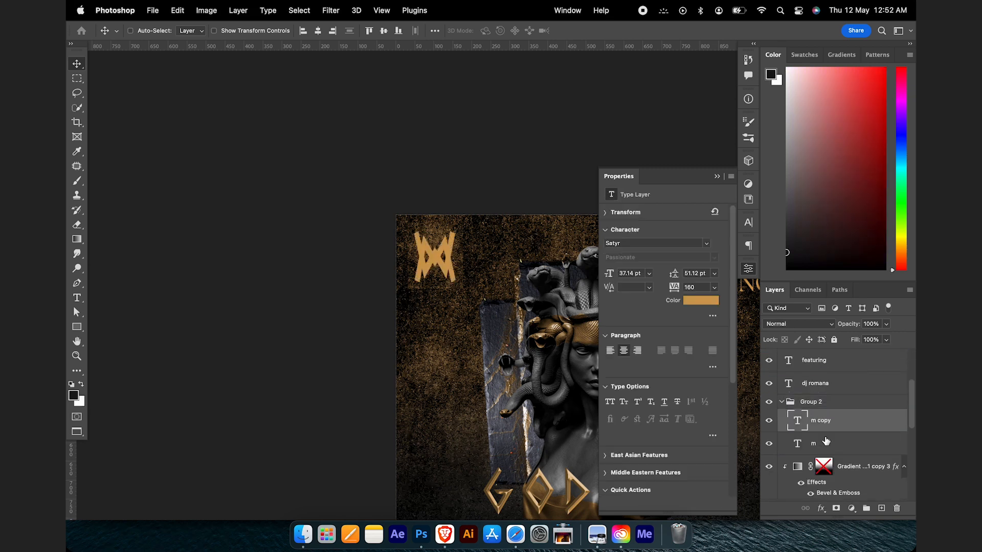
# Step: Change the color of both monogram letter layers in Group 2 to black
pyautogui.click(824, 425)
pyautogui.keyDown('shift'); pyautogui.click(821, 444); pyautogui.keyUp('shift')
pyautogui.click(701, 301)
pyautogui.moveTo(686, 312); pyautogui.dragTo(670, 349)
pyautogui.click(870, 191)
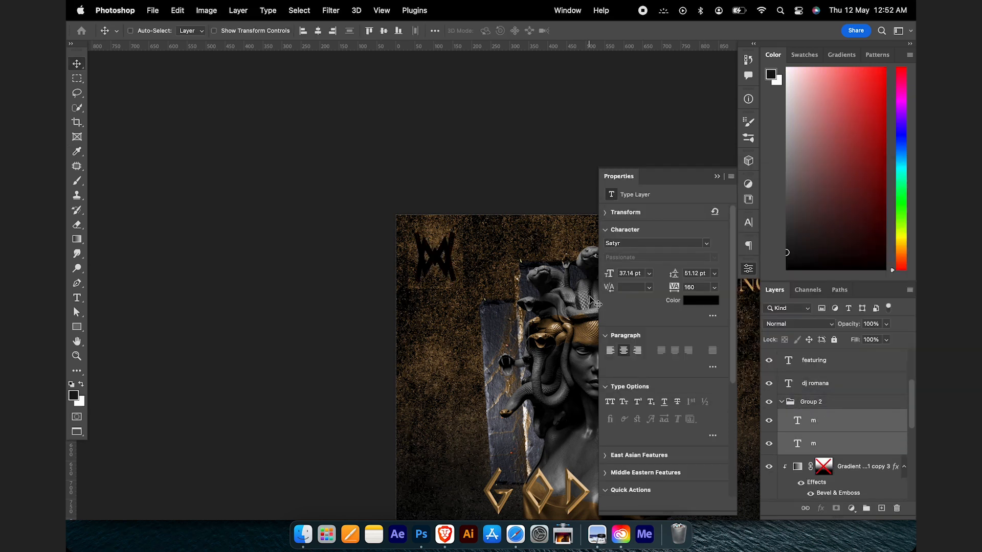
pyautogui.click(717, 177)
# Step: Edit the gradient clipped to the monogram's rectangle, giving it a lighter gold color and repositioning its color stops
pyautogui.scroll(-1, 796, 441)
pyautogui.click(798, 441)
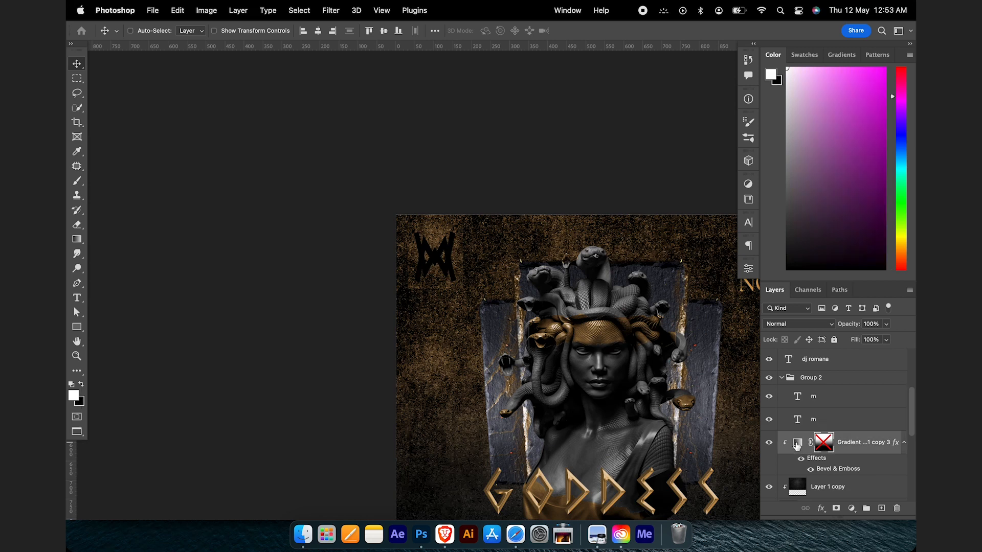
pyautogui.click(691, 221)
pyautogui.click(744, 335)
pyautogui.moveTo(731, 335)
pyautogui.mouseDown()
pyautogui.moveTo(742, 336)
pyautogui.moveTo(718, 336)
pyautogui.mouseUp()
pyautogui.click(583, 387)
pyautogui.moveTo(688, 241); pyautogui.dragTo(669, 209)
pyautogui.click(854, 194)
pyautogui.moveTo(742, 334); pyautogui.dragTo(698, 335)
pyautogui.click(738, 177)
# Step: Scale the rectangle behind the monogram up to about 154 × 213 px
pyautogui.scroll(-2, 807, 455)
pyautogui.click(813, 473)
pyautogui.press('super+t')
pyautogui.moveTo(463, 288); pyautogui.dragTo(467, 289)
pyautogui.press('Return')
pyautogui.scroll(-5, 442, 217)
pyautogui.scroll(5, 440, 214)
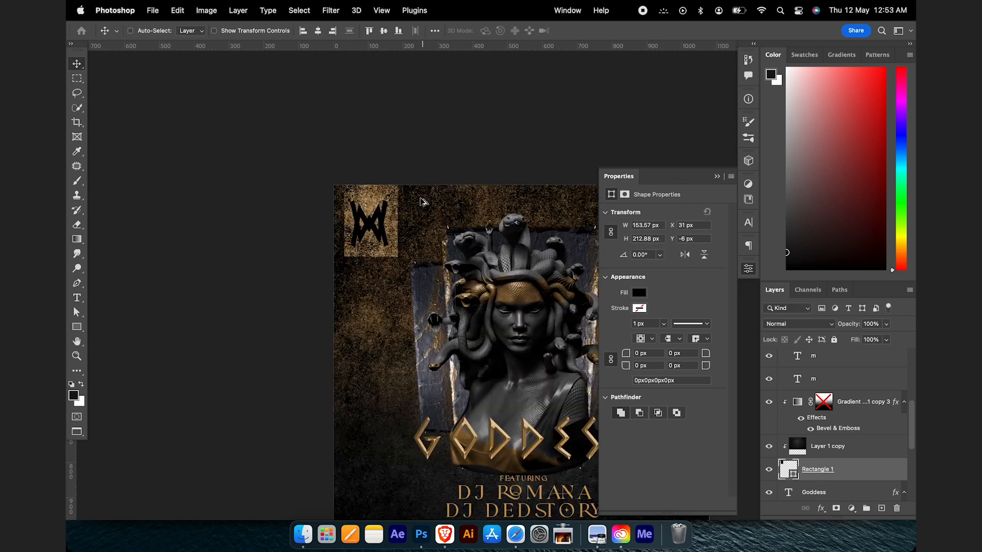
# Step: Align the two monogram letters with the rectangle behind them and shift the selected layers slightly to the right
pyautogui.scroll(1, 835, 388)
pyautogui.keyDown('super'); pyautogui.click(829, 399); pyautogui.keyUp('super')
pyautogui.keyDown('super'); pyautogui.click(830, 376); pyautogui.keyUp('super')
pyautogui.click(435, 32)
pyautogui.click(455, 134)
pyautogui.click(454, 123)
pyautogui.click(398, 60)
pyautogui.moveTo(370, 225); pyautogui.dragTo(382, 225)
# Step: Try moving the monogram panel again and undo the last two changes
pyautogui.scroll(-5, 402, 169)
pyautogui.scroll(6, 402, 168)
pyautogui.moveTo(346, 271); pyautogui.dragTo(358, 277)
pyautogui.press('super+z')
pyautogui.press('super+z')
pyautogui.scroll(-5, 460, 279)
pyautogui.scroll(3, 517, 280)
pyautogui.click(718, 177)
pyautogui.moveTo(529, 346); pyautogui.dragTo(478, 262)
# Step: Add a new layer above the gradient in the Background group and stamp a crack on it with a black crack brush
pyautogui.scroll(-8, 818, 455)
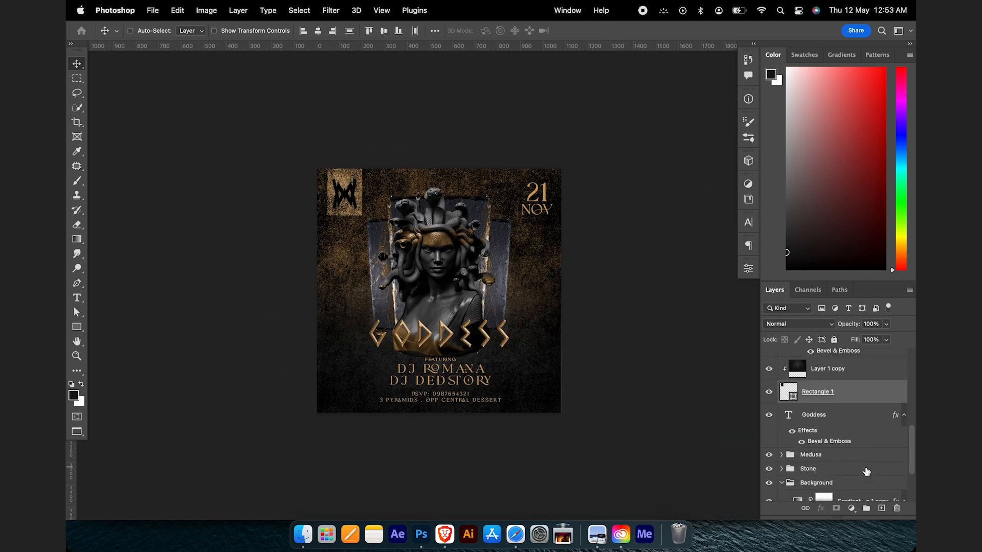
pyautogui.click(855, 469)
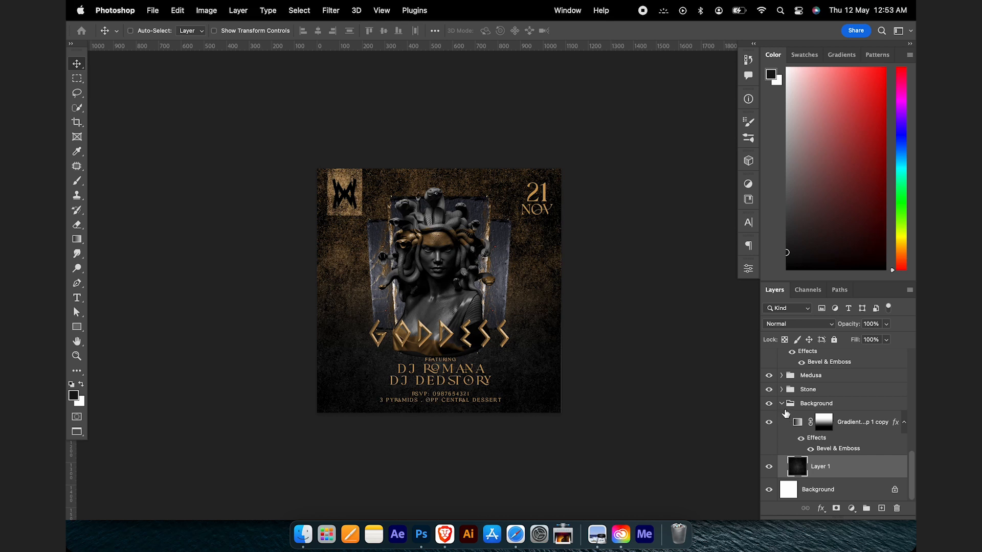
pyautogui.click(851, 428)
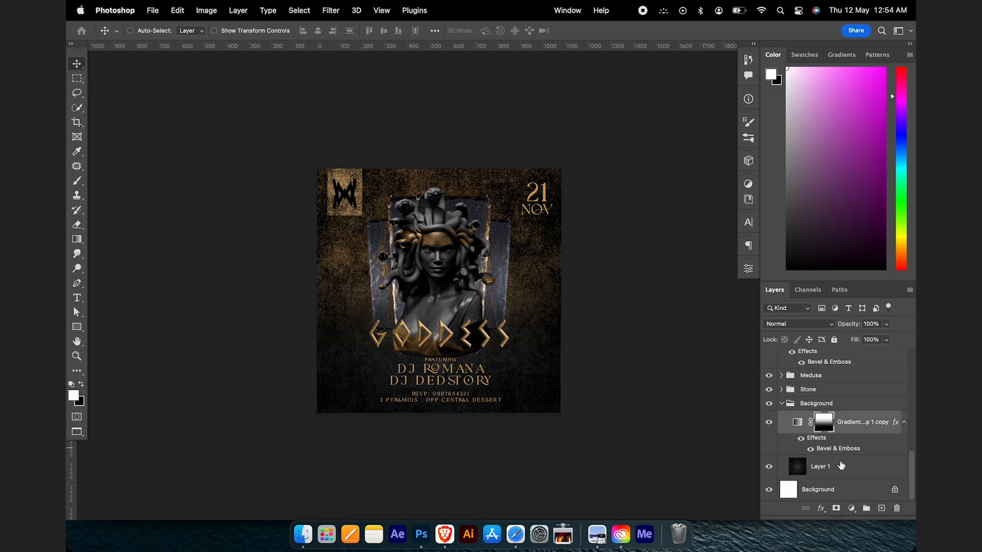
pyautogui.click(884, 509)
pyautogui.press('b')
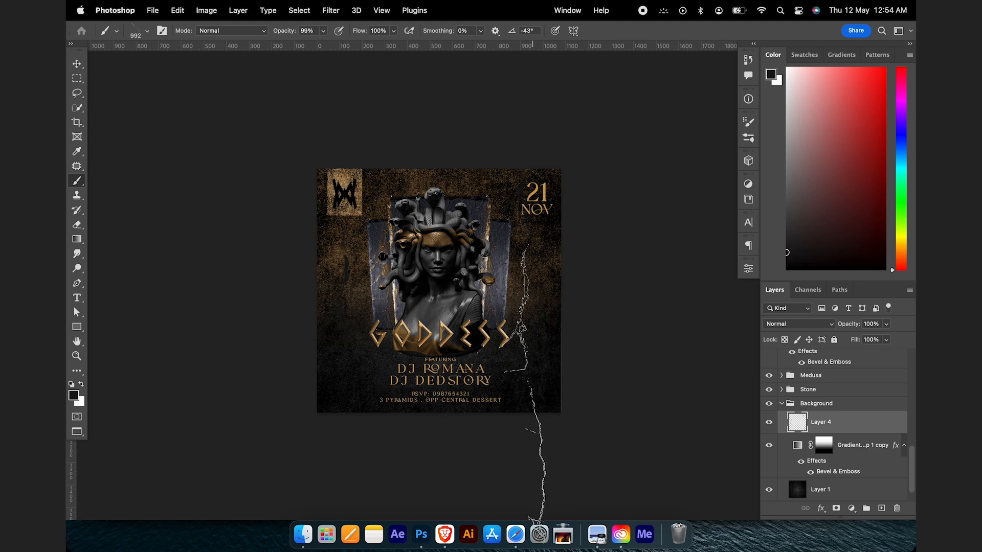
pyautogui.click(769, 423)
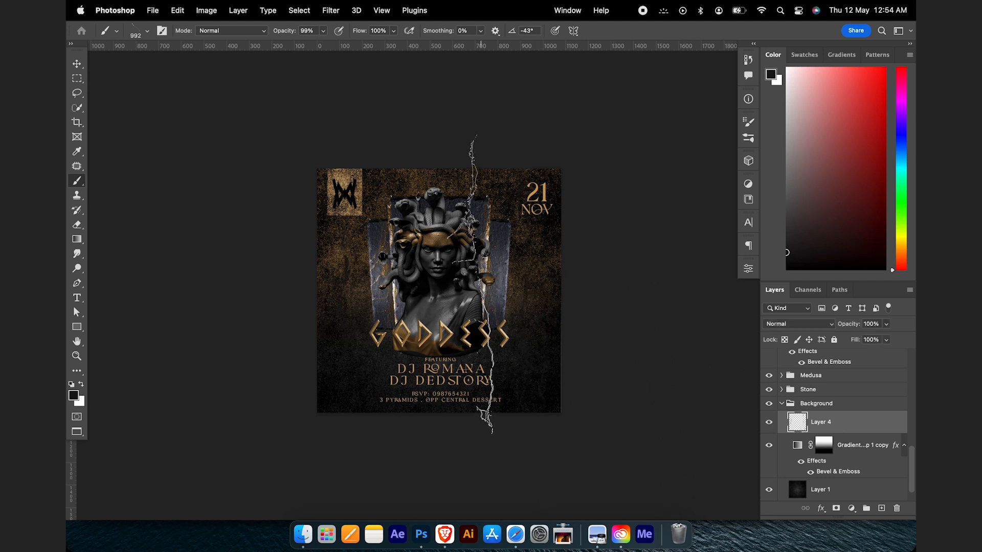
# Step: Choose a different crack brush and stamp further cracks over the background on Layer 4
pyautogui.rightClick(474, 280)
pyautogui.scroll(-2, 551, 445)
pyautogui.click(546, 461)
pyautogui.click(413, 277)
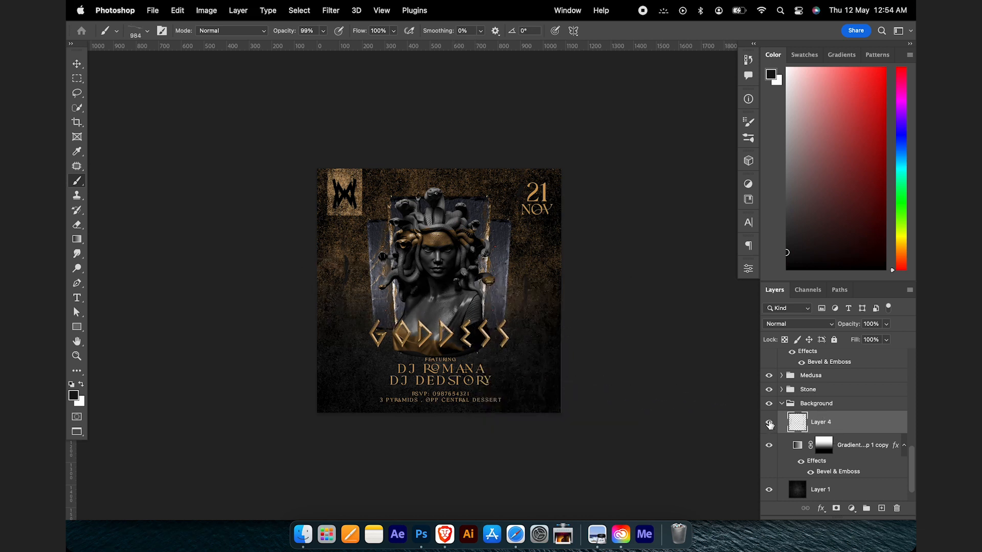
# Step: Copy the gradient's Bevel & Emboss effect to Layer 4 and recolor its cracks black with transparent pixels locked
pyautogui.press('v')
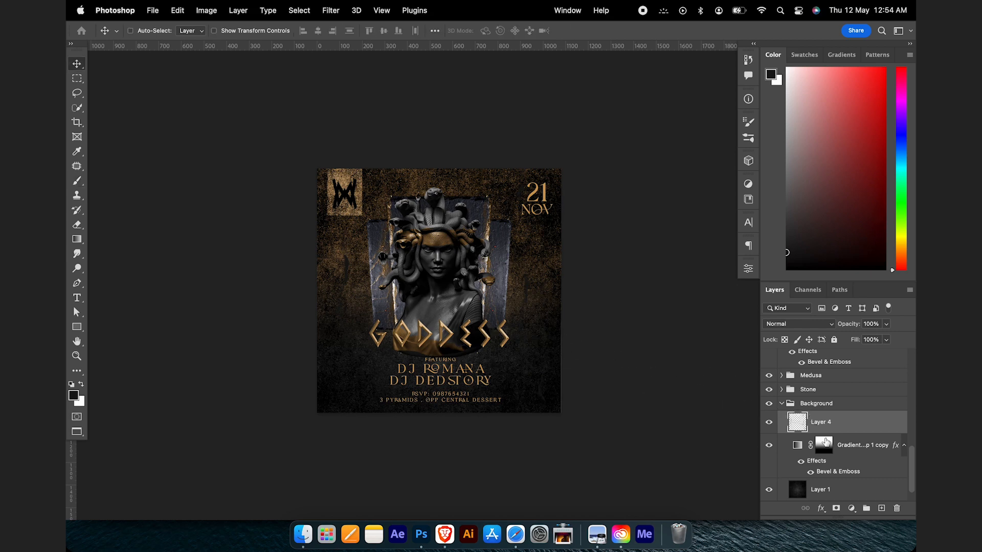
pyautogui.moveTo(841, 477); pyautogui.dragTo(839, 429)
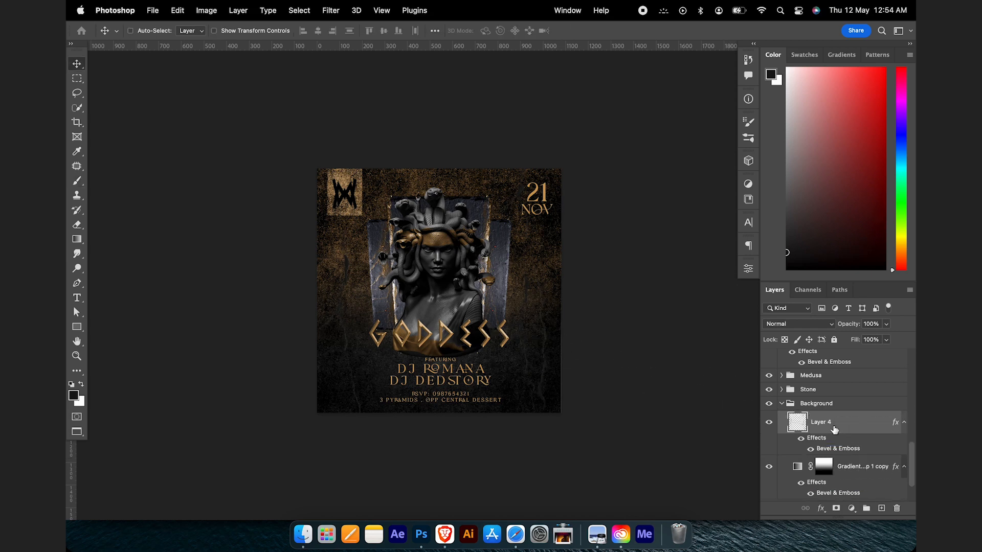
pyautogui.scroll(2, 457, 321)
pyautogui.scroll(5, 593, 322)
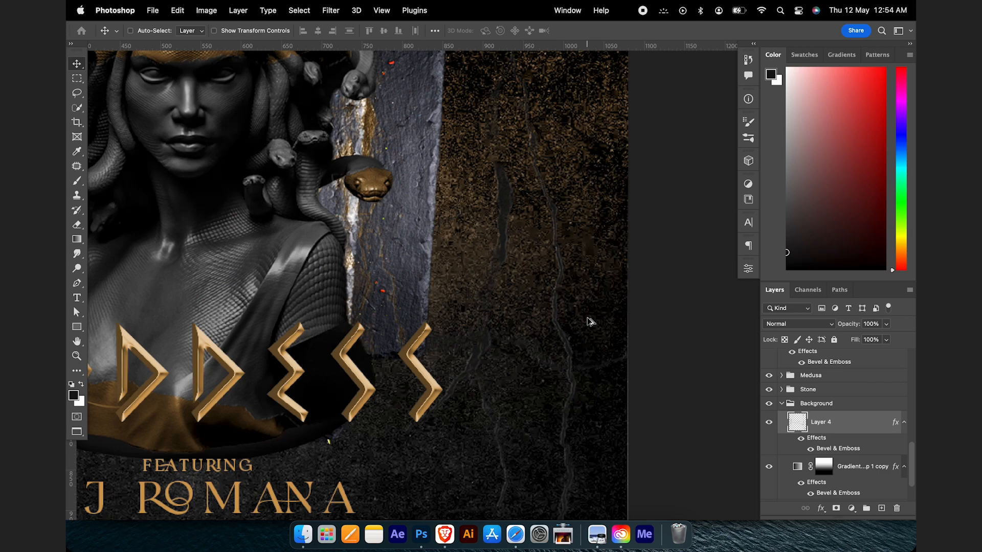
pyautogui.scroll(-4, 591, 321)
pyautogui.scroll(5, 567, 283)
pyautogui.scroll(-3, 561, 281)
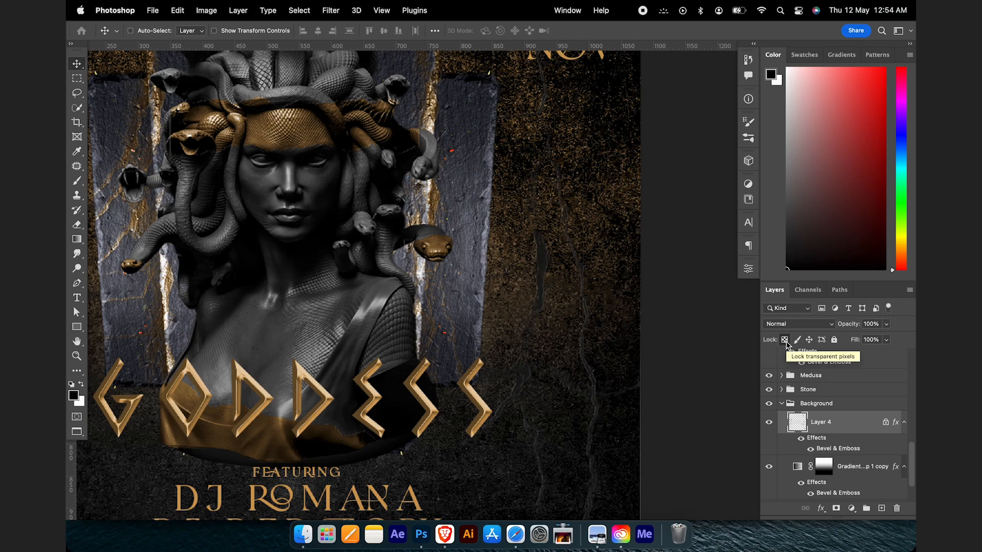
pyautogui.scroll(-3, 567, 256)
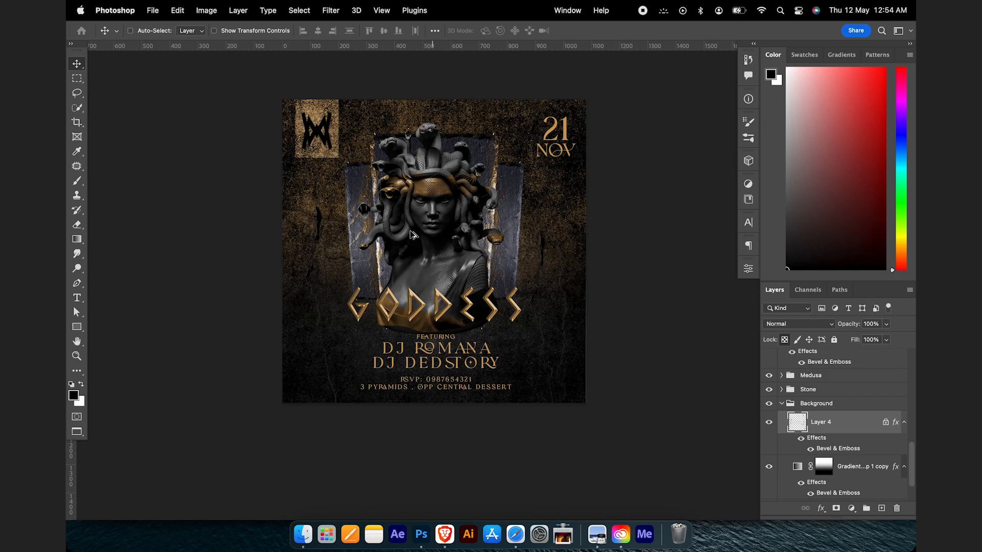
pyautogui.scroll(5, 335, 168)
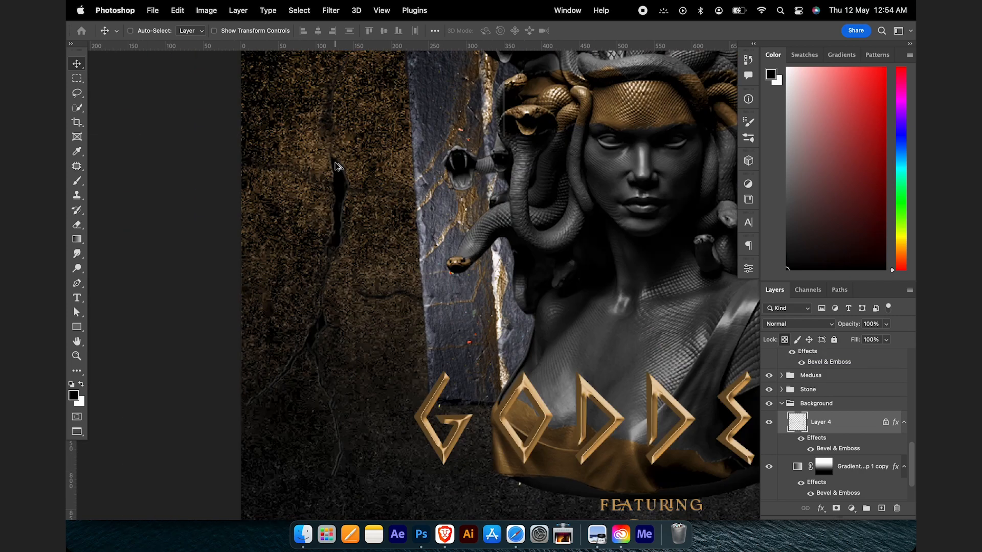
# Step: Duplicate the Layer 1 texture above Layer 4 and clip the copy to the cracks
pyautogui.scroll(-1, 809, 446)
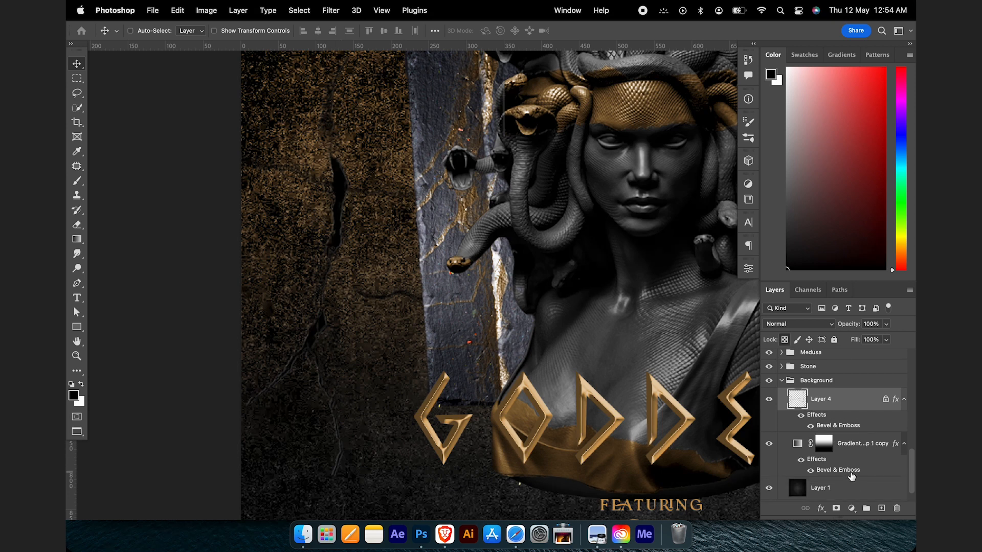
pyautogui.moveTo(849, 490); pyautogui.dragTo(839, 403)
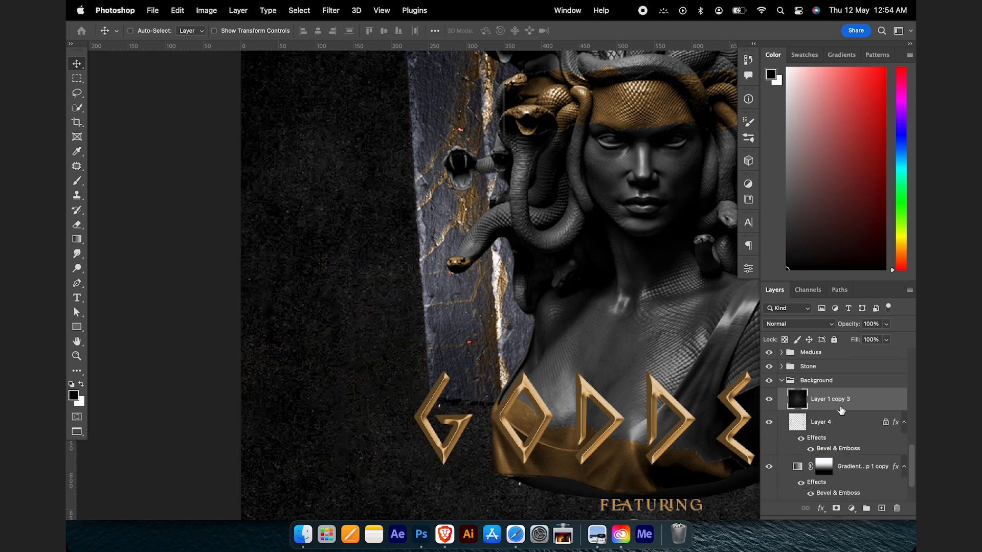
pyautogui.keyDown('alt'); pyautogui.click(844, 409); pyautogui.keyUp('alt')
pyautogui.scroll(-5, 357, 275)
pyautogui.scroll(3, 421, 208)
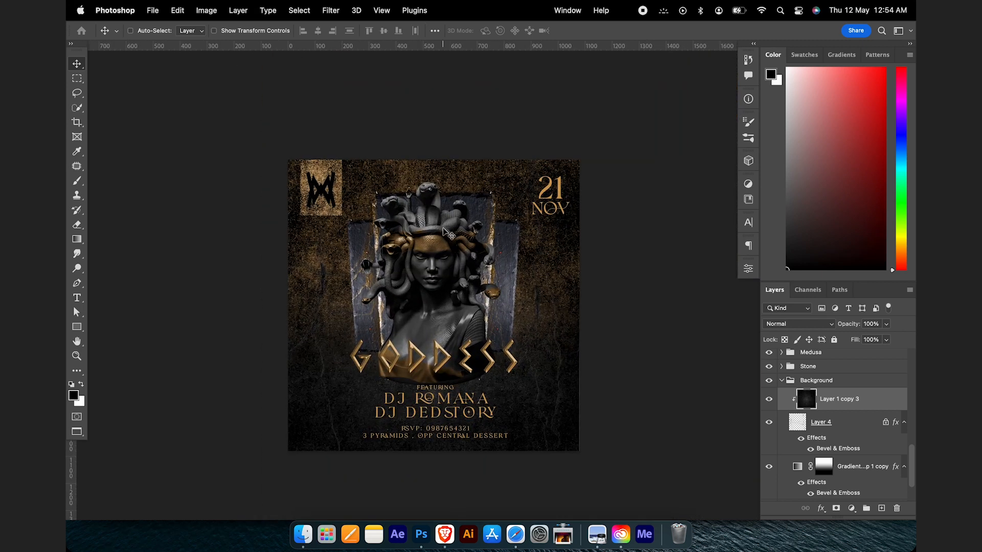